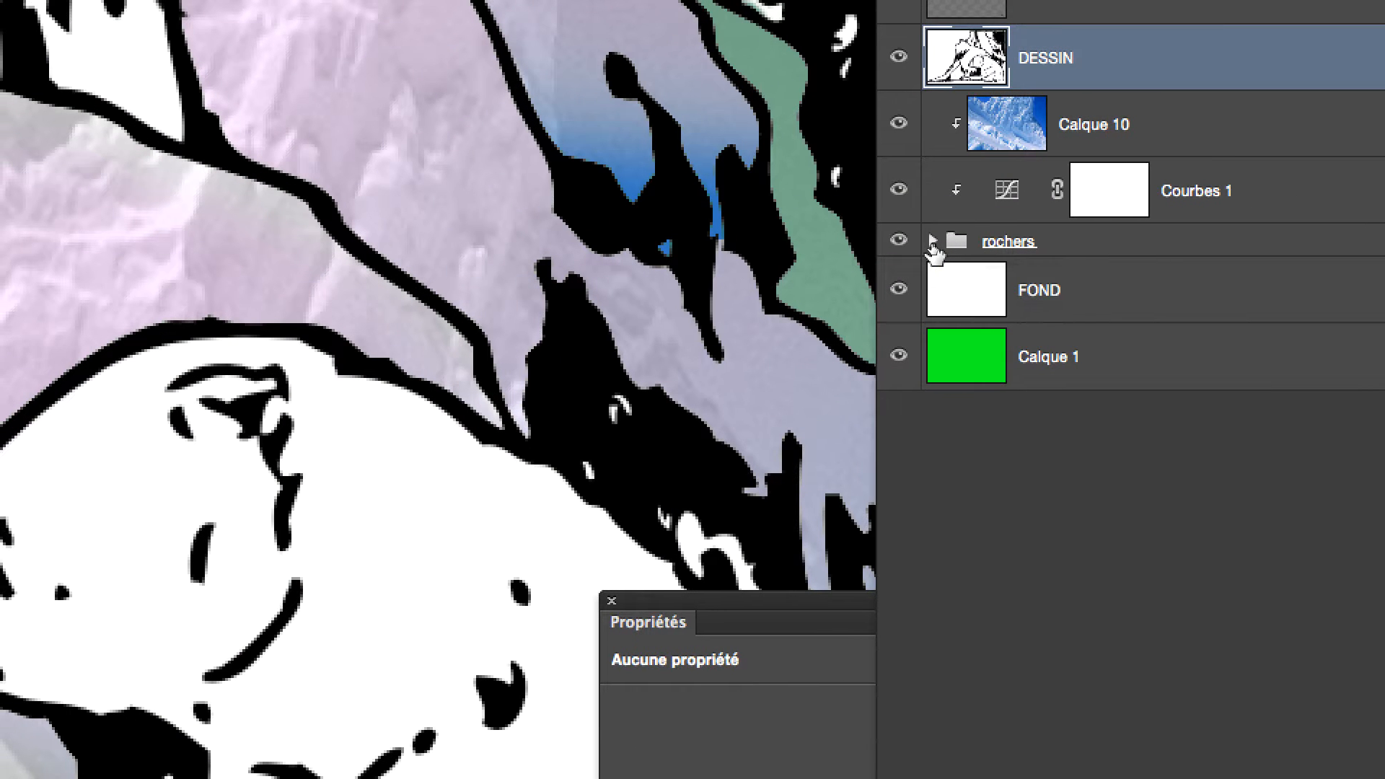
Expand the rochers group to examine the layers inside it and collapse it again.
click(932, 243)
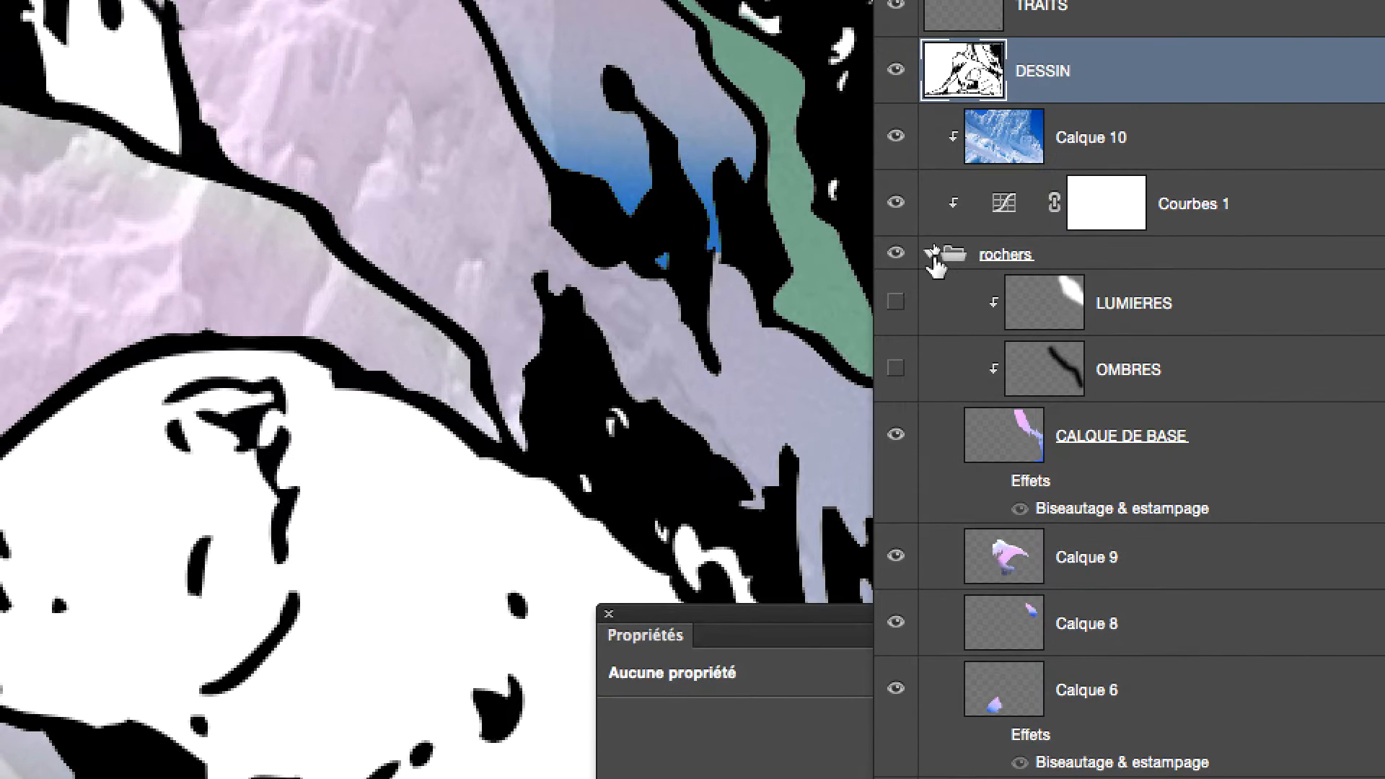
click(929, 228)
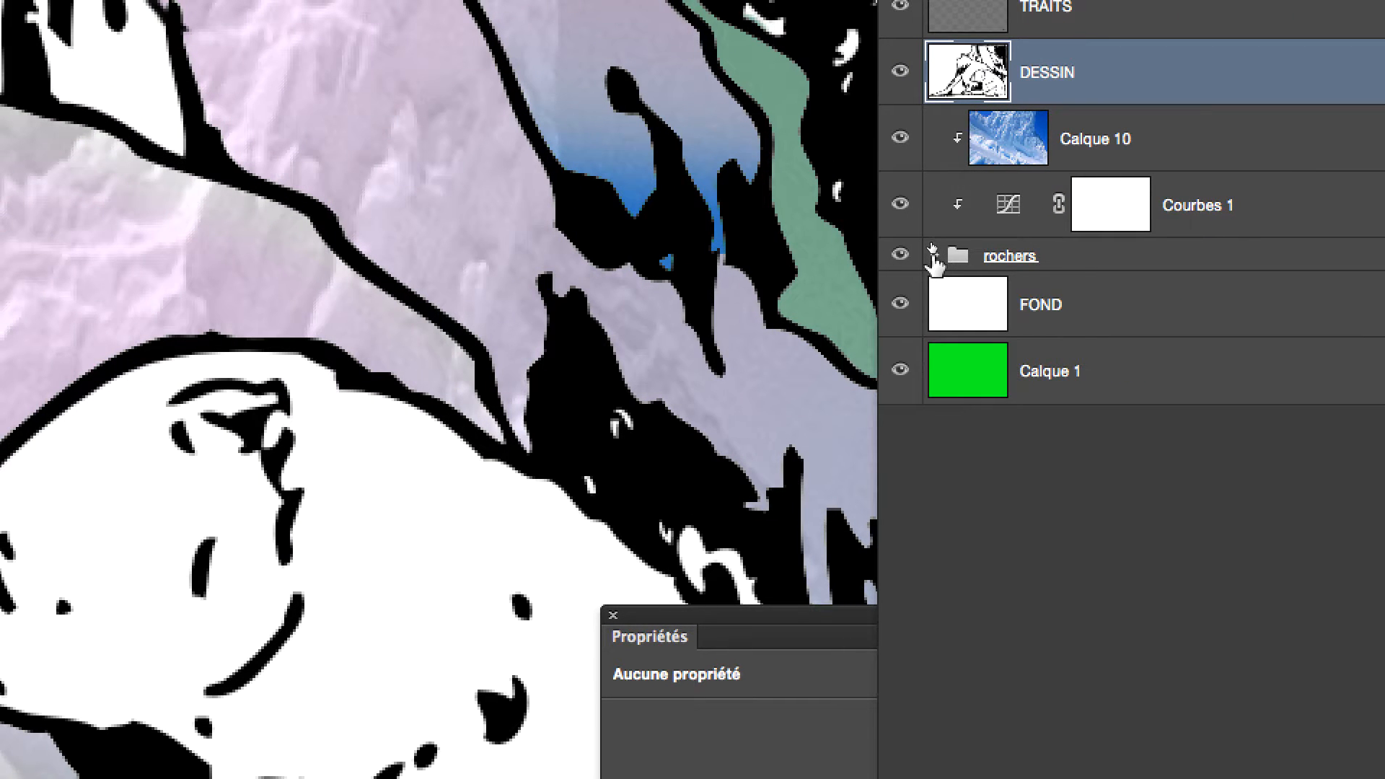
click(932, 253)
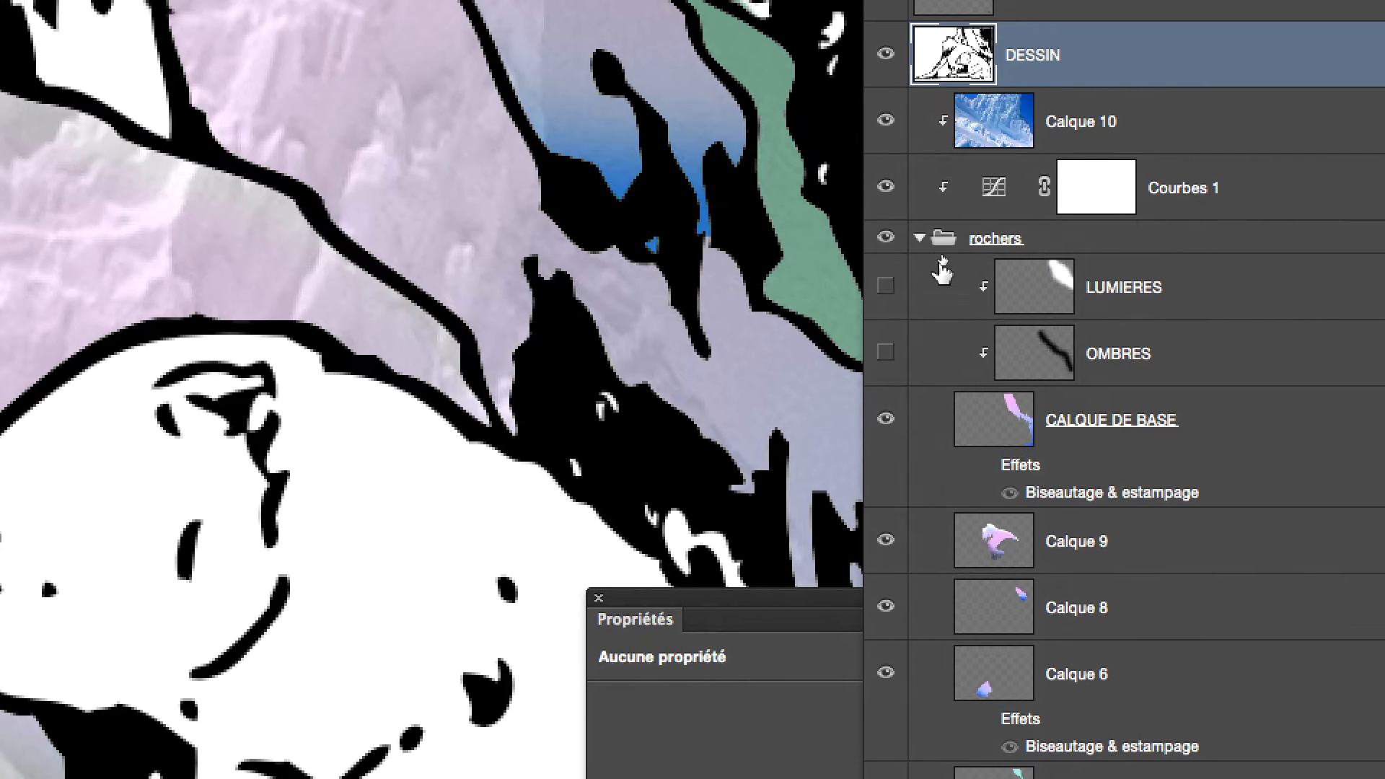
click(927, 251)
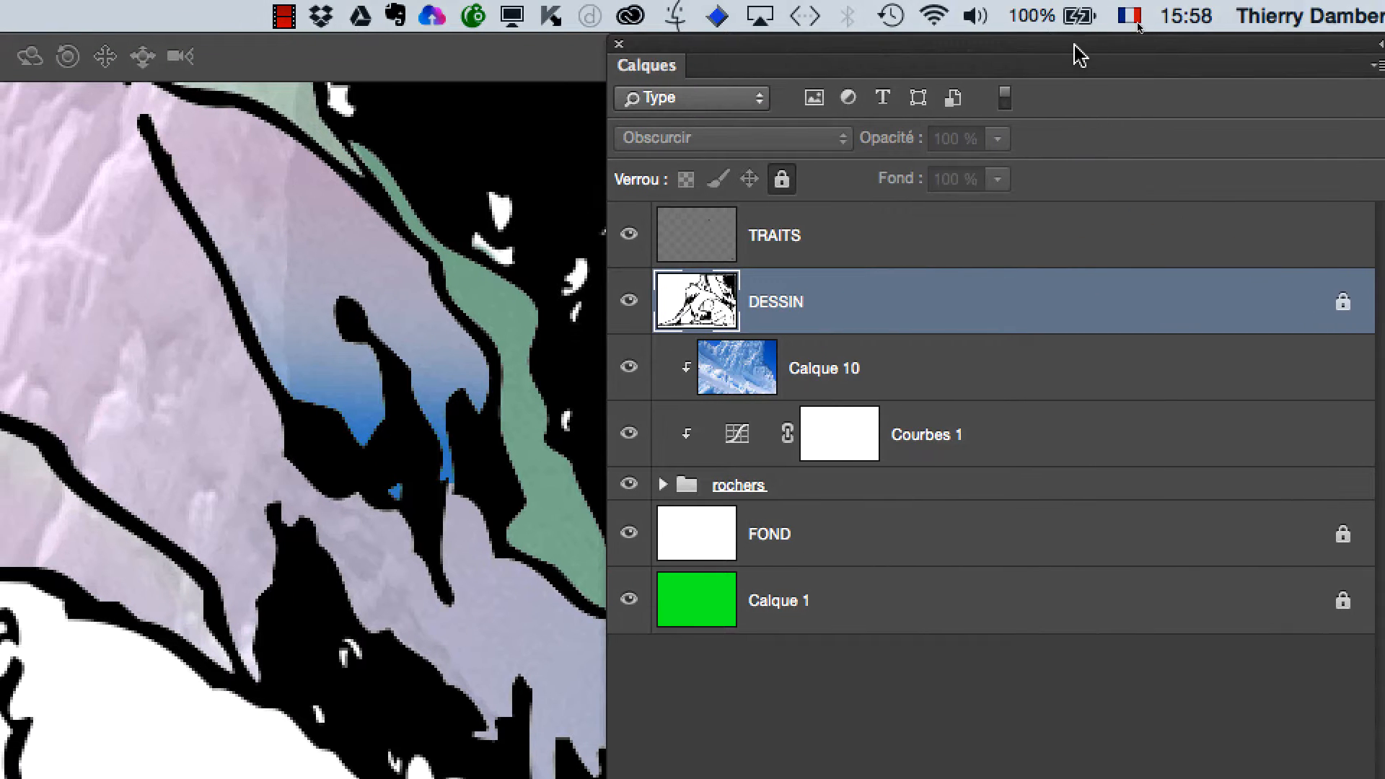
Duplicate the DESSIN layer directly above the original and hide the duplicate.
drag(1076, 47, 924, 64)
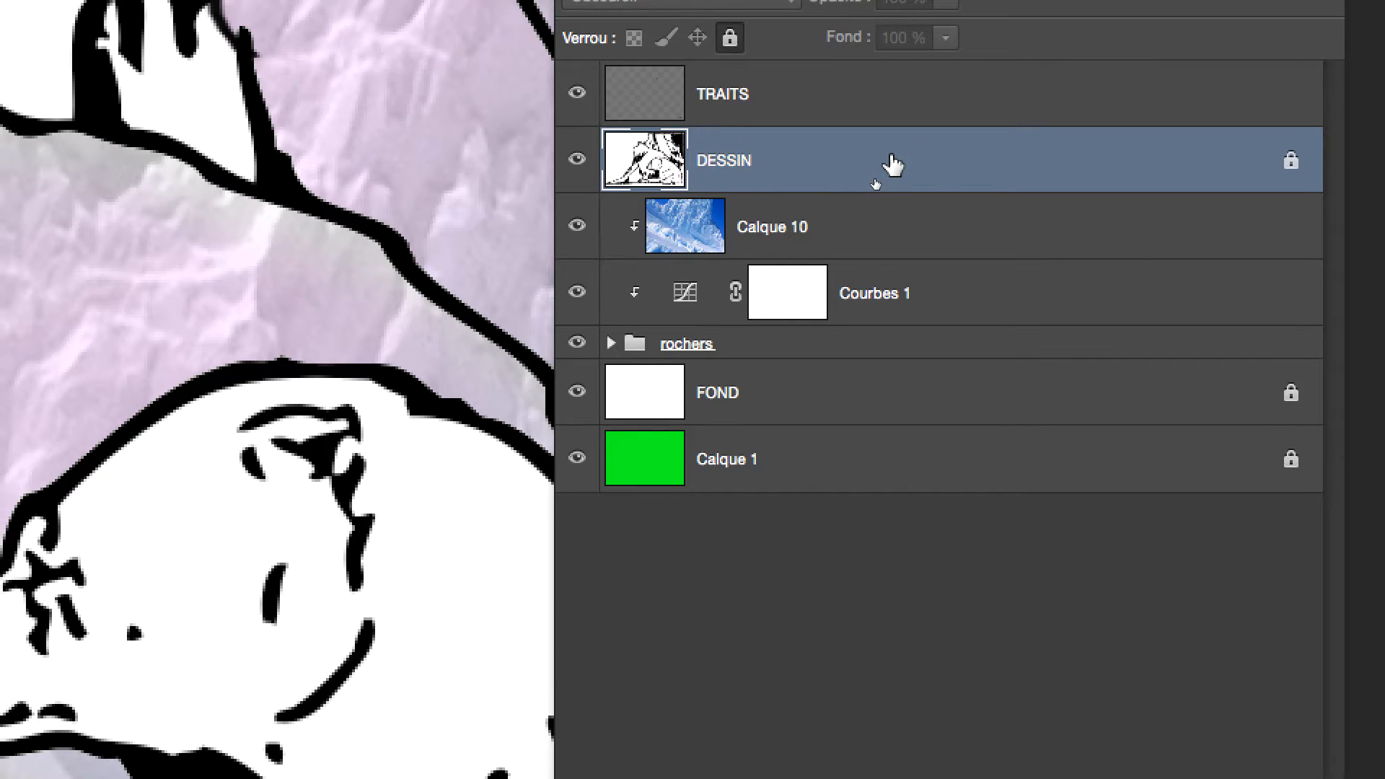
drag(893, 164, 1146, 716)
drag(981, 349, 1025, 761)
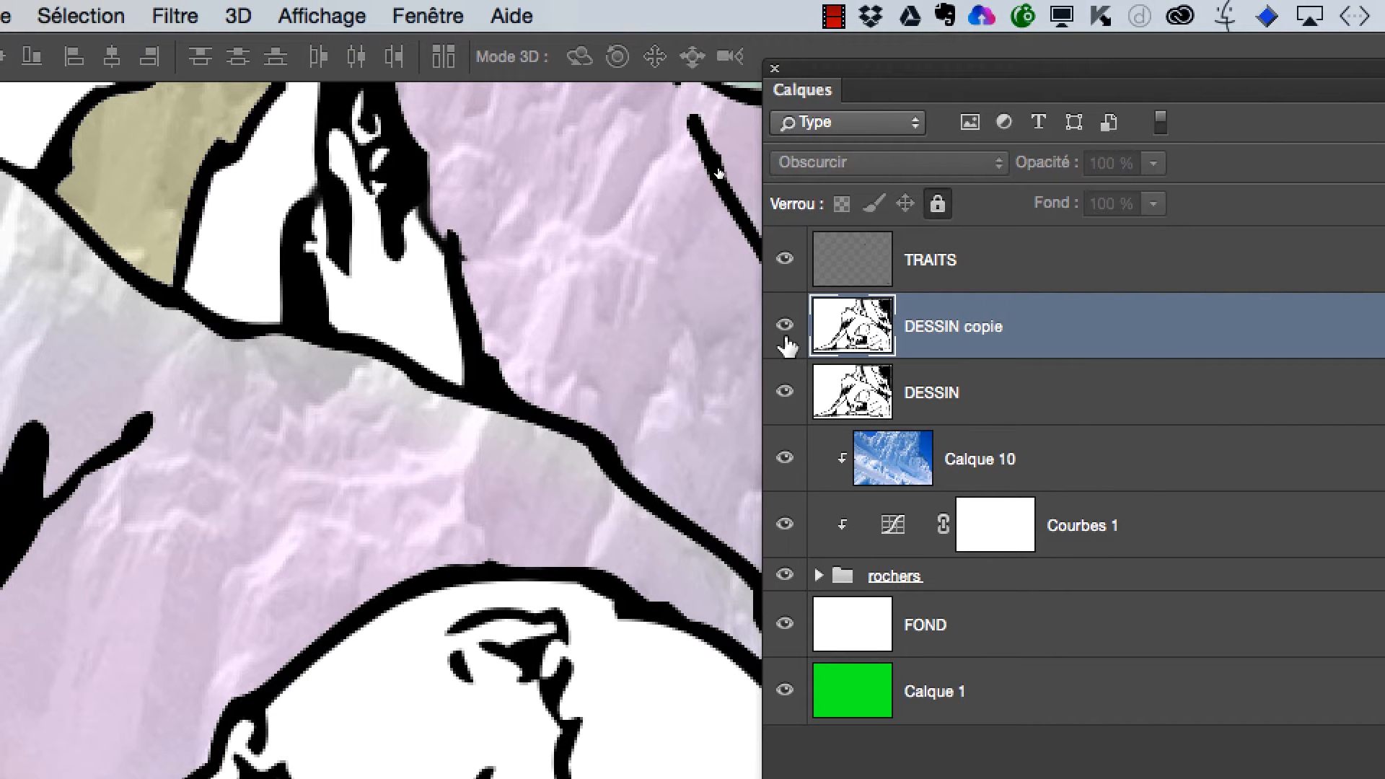
click(772, 293)
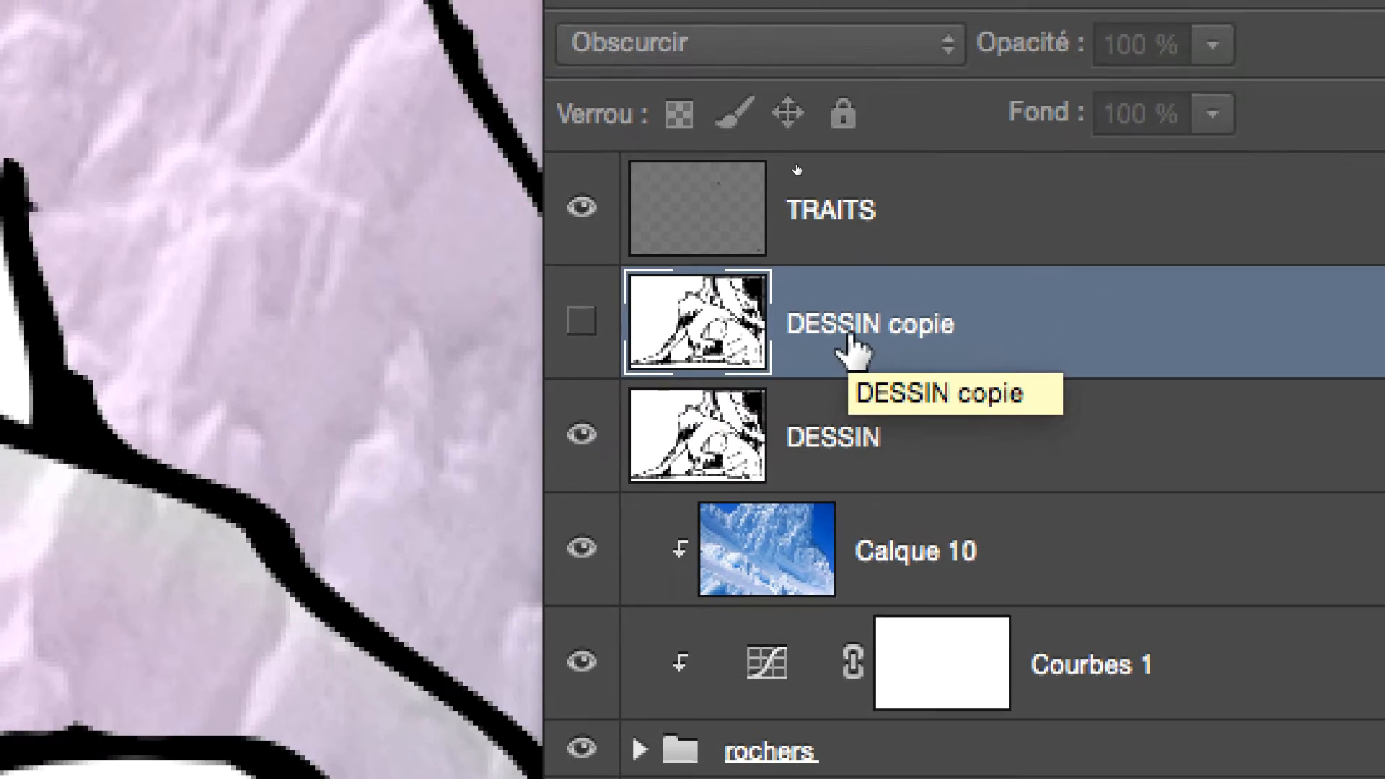
Rename the hidden duplicate layer as DESSIN (copie de sécurité).
double_click(1060, 321)
click(1097, 321)
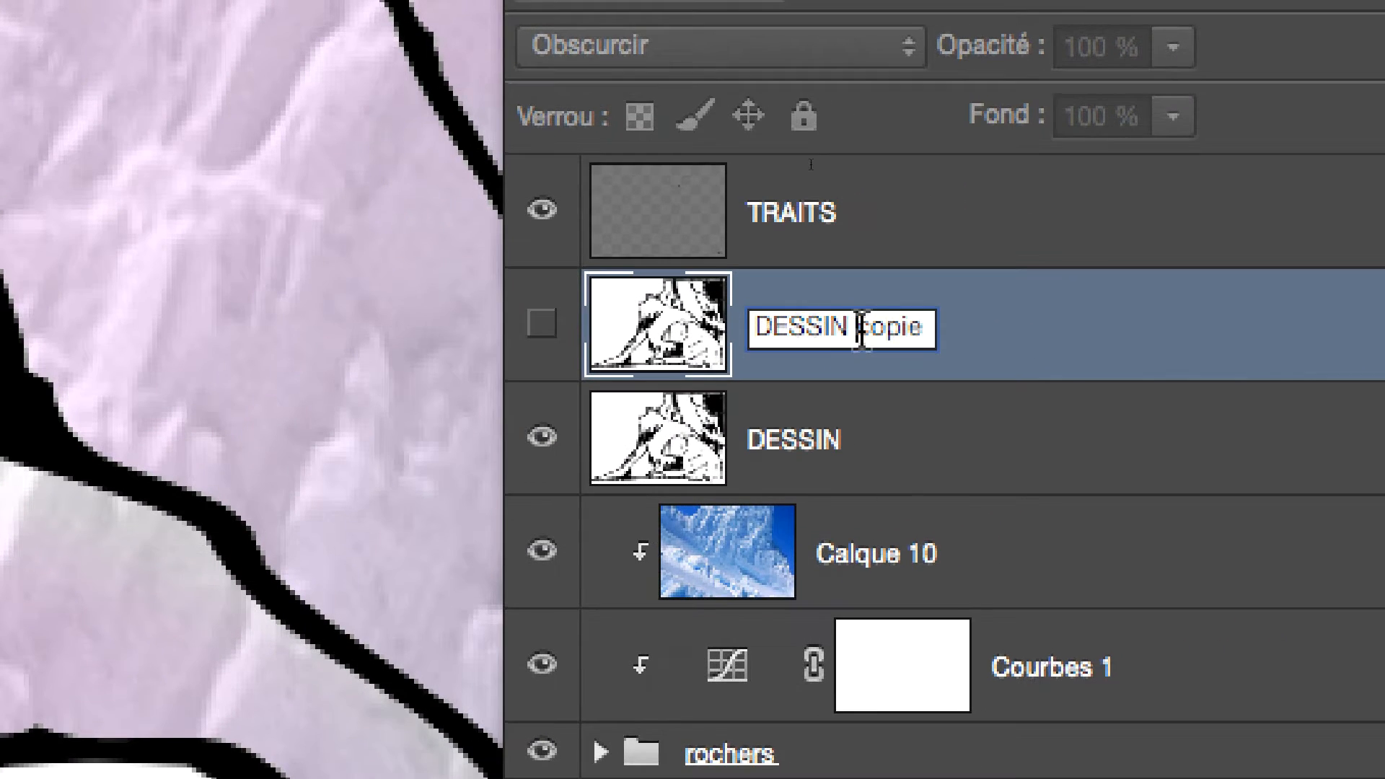
double_click(869, 328)
text(()
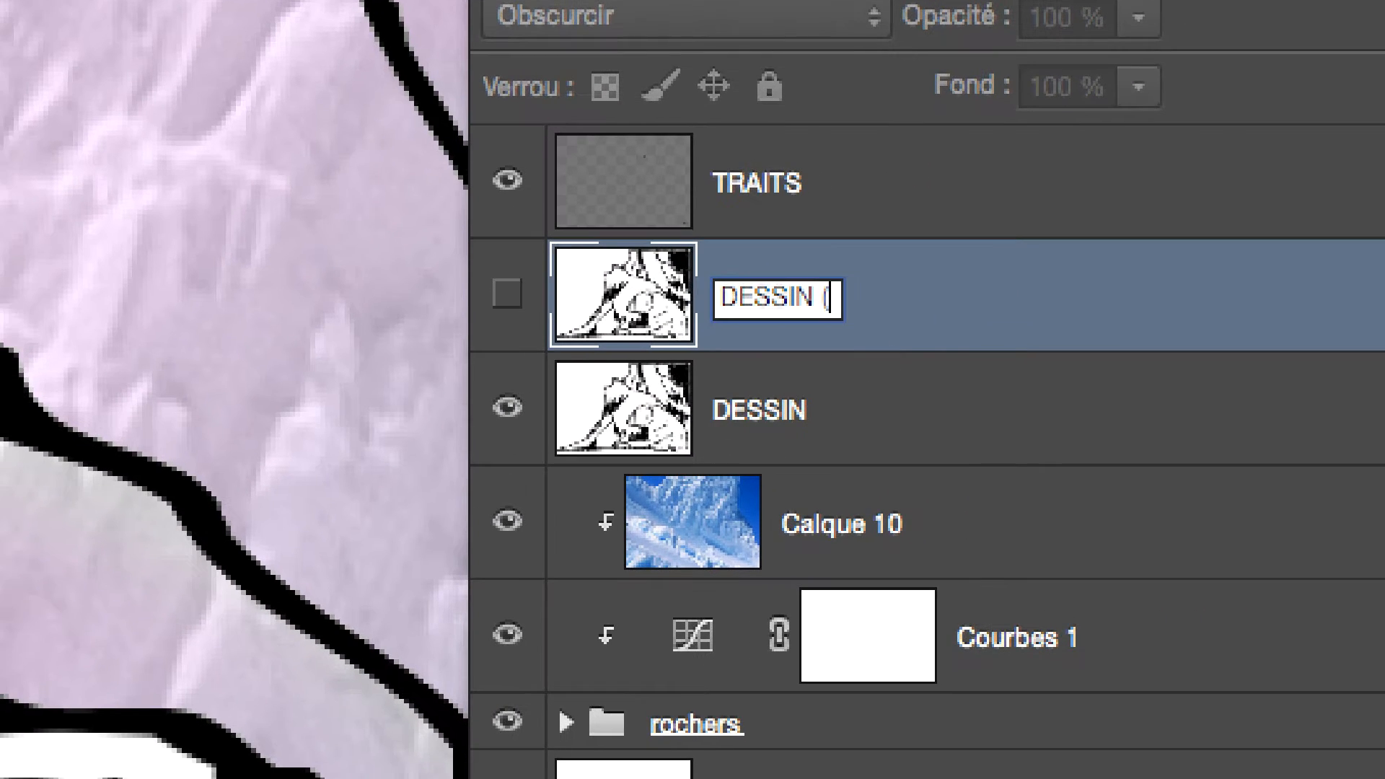
text(copie de séc)
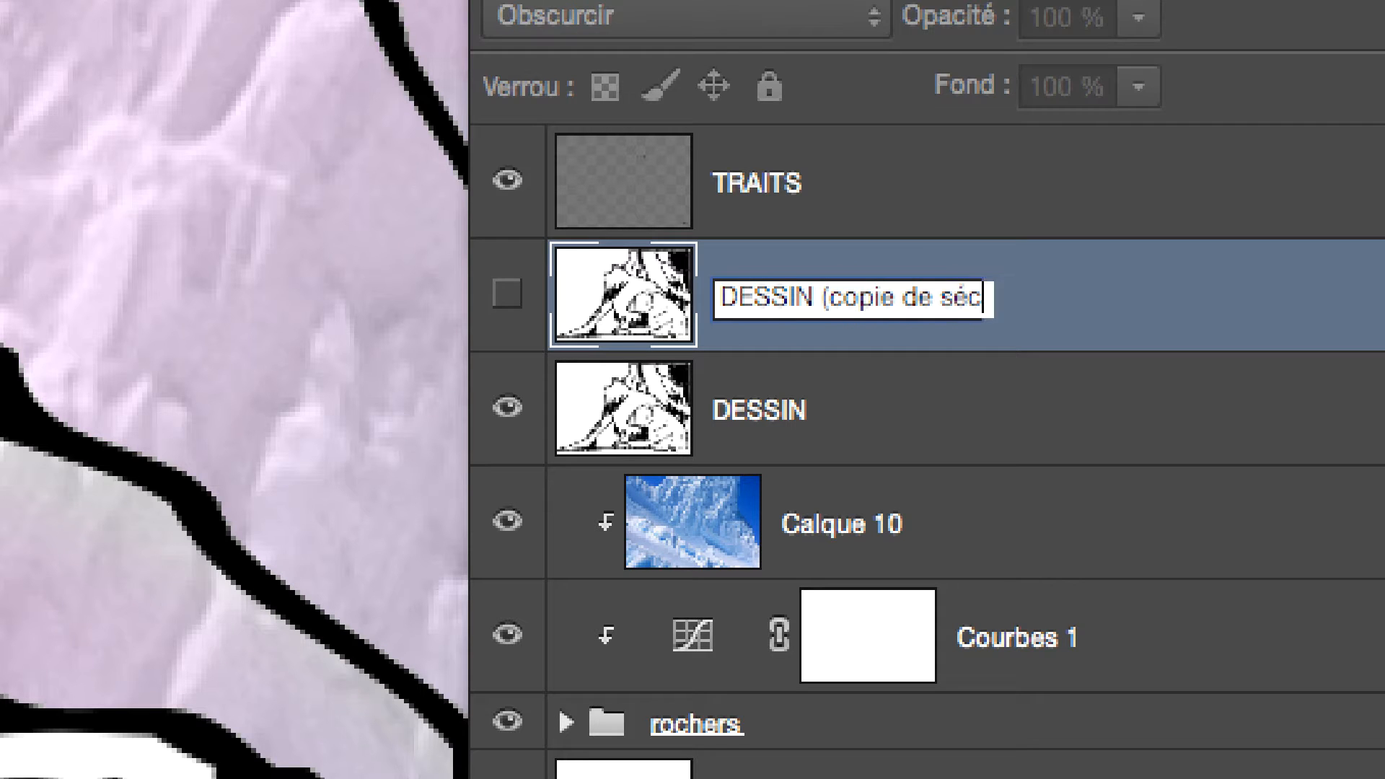
text(urité))
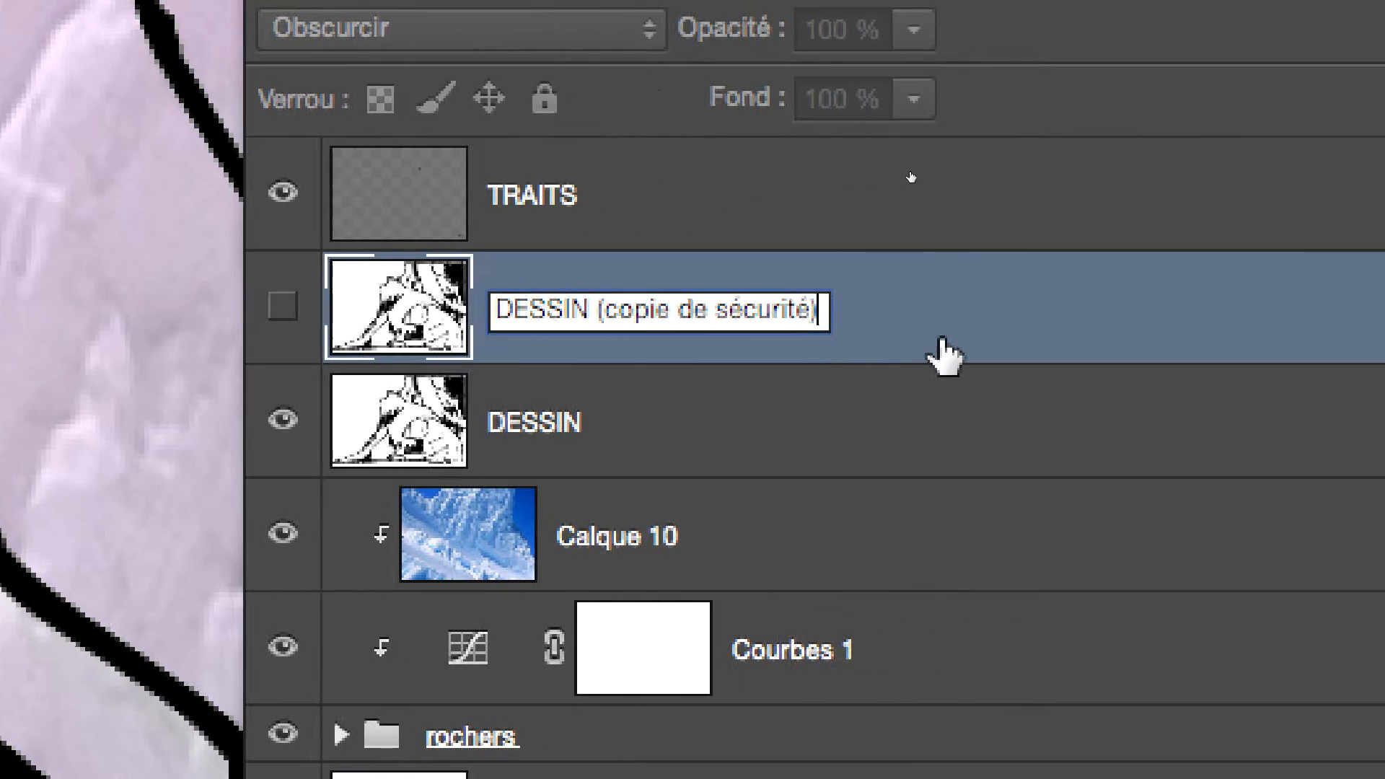
click(1173, 322)
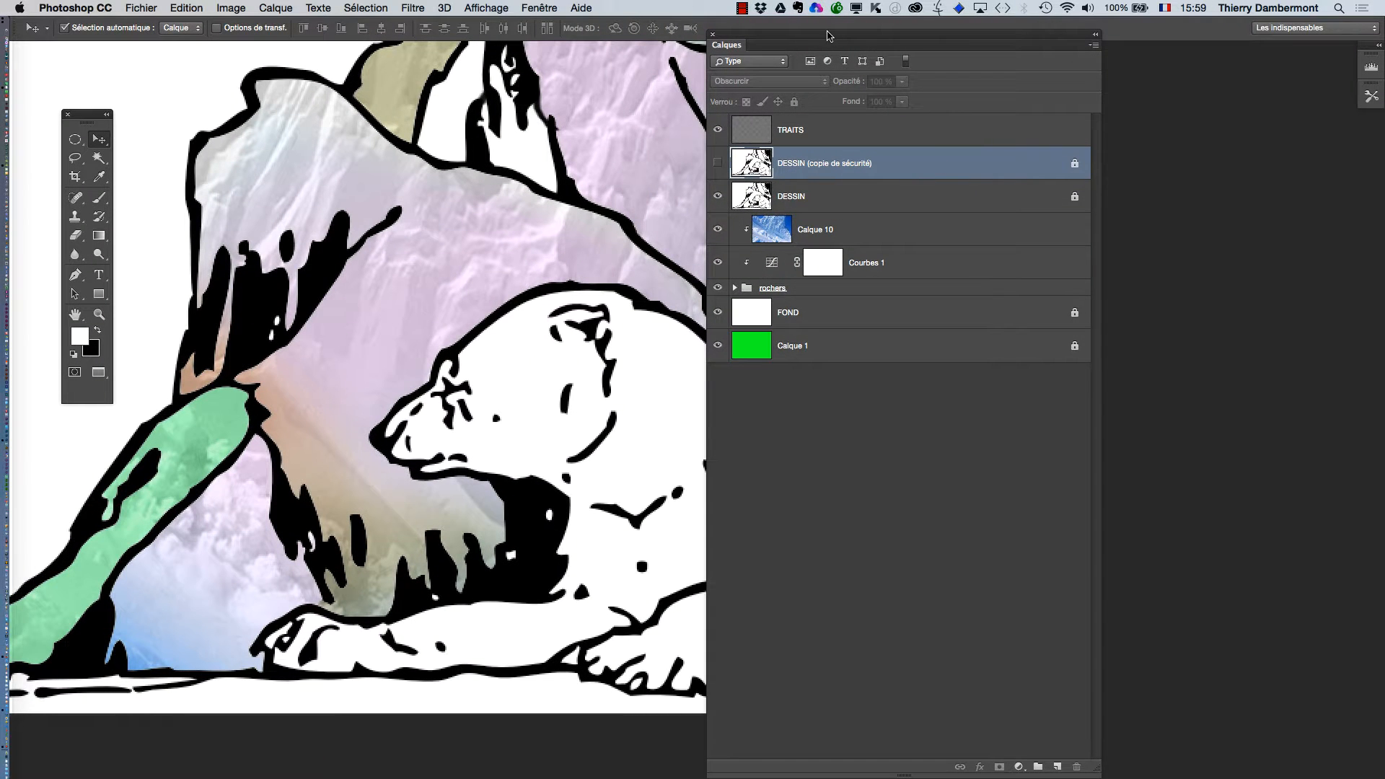
Select the original DESSIN layer with its lock removed, then shrink the layer list and move it clear of the artwork.
drag(828, 35, 1002, 36)
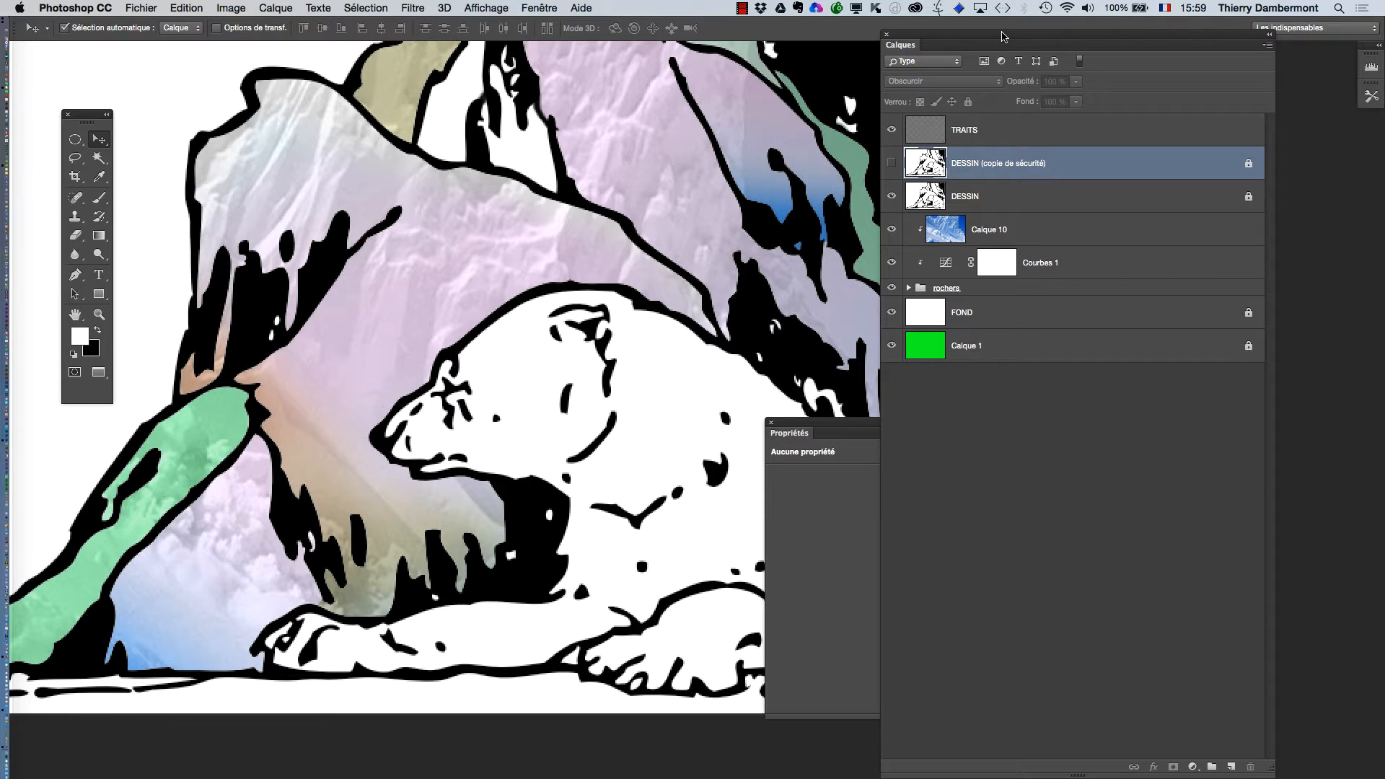
click(979, 208)
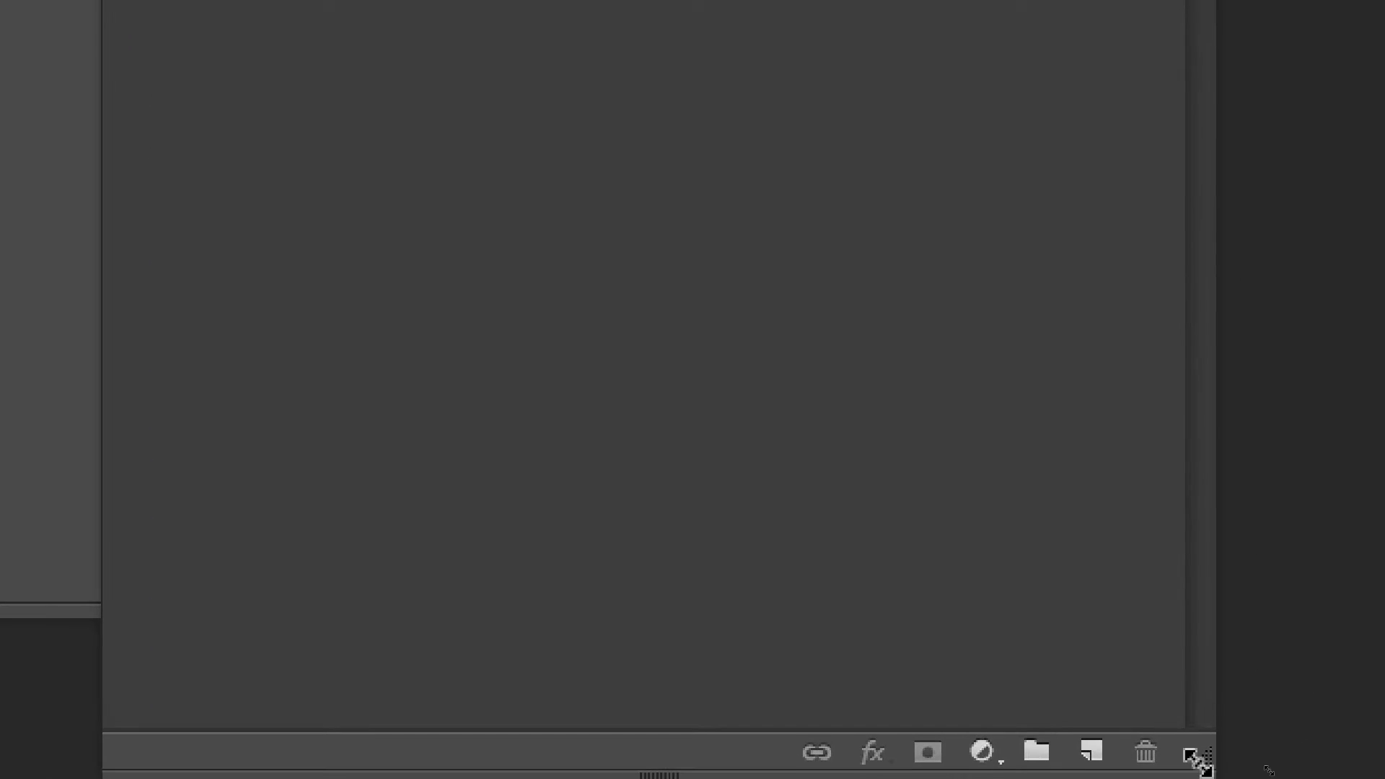
drag(1199, 764, 1126, 498)
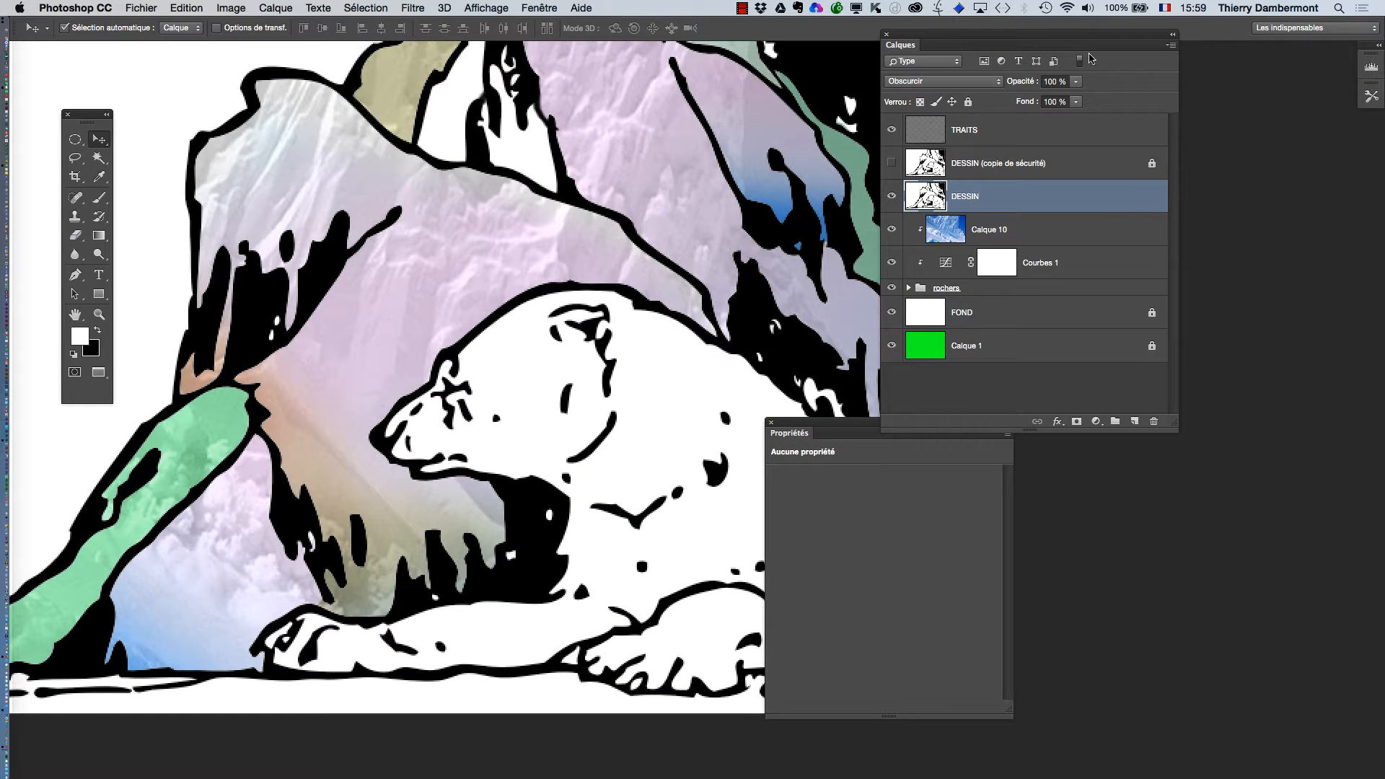
drag(930, 32, 1047, 36)
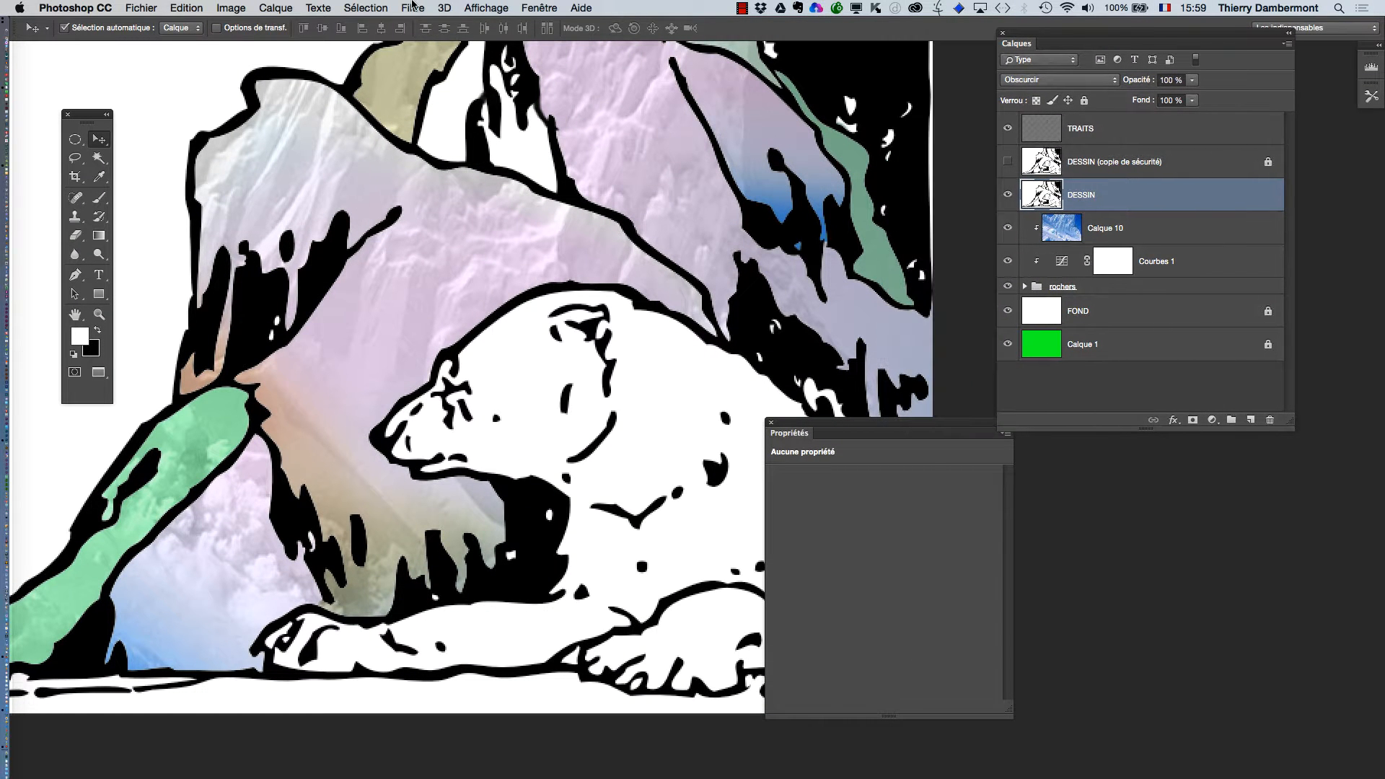
Start the Minimum filter on the DESSIN layer and place its dialog beside the bear's head.
click(414, 8)
mouse_move(466, 304)
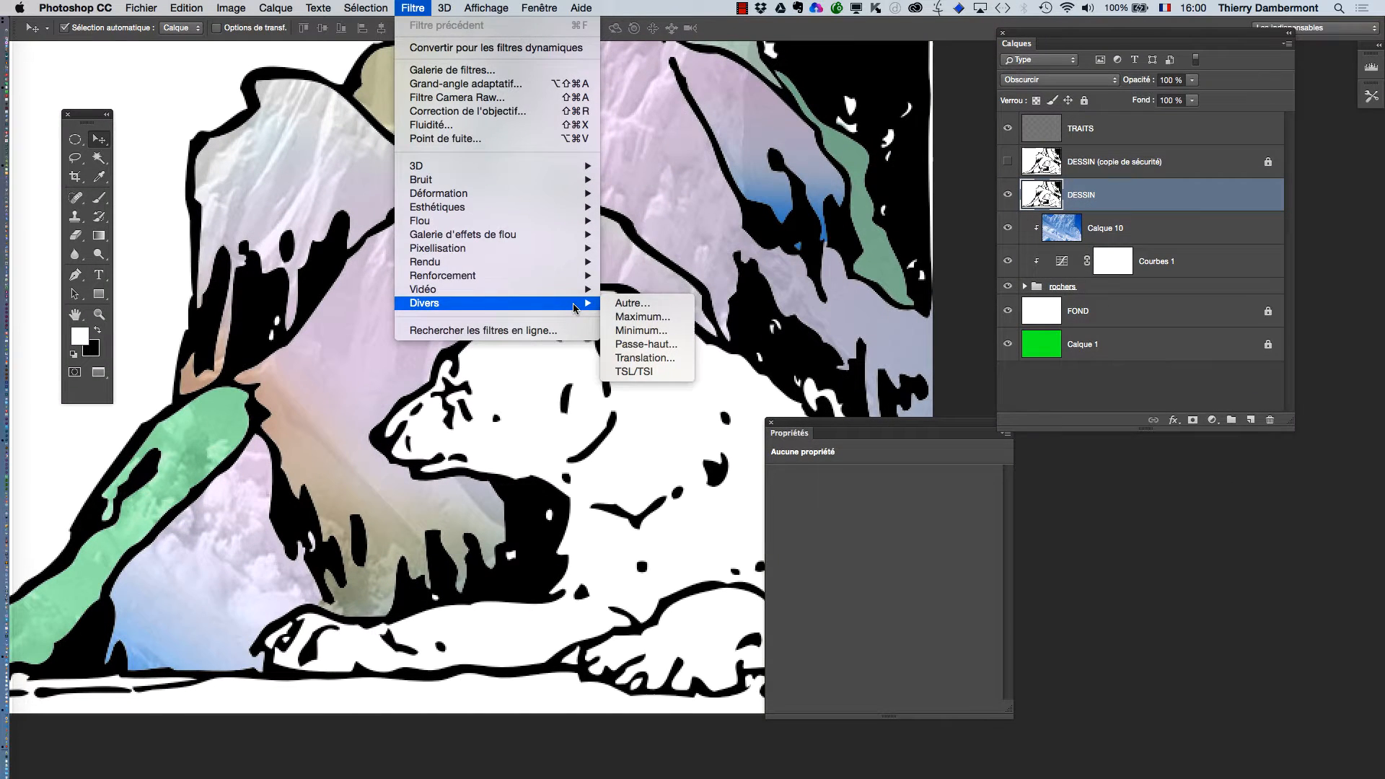
click(476, 16)
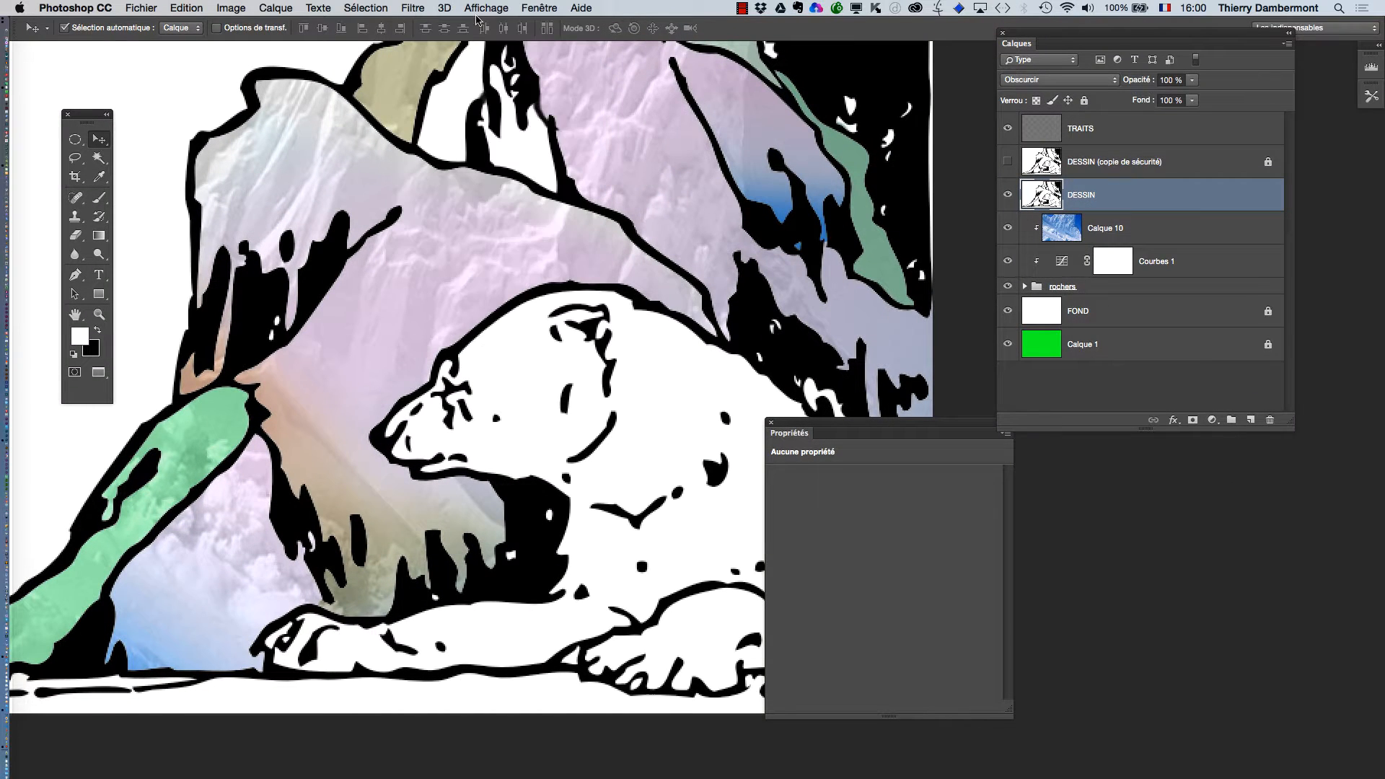
click(534, 5)
mouse_move(500, 5)
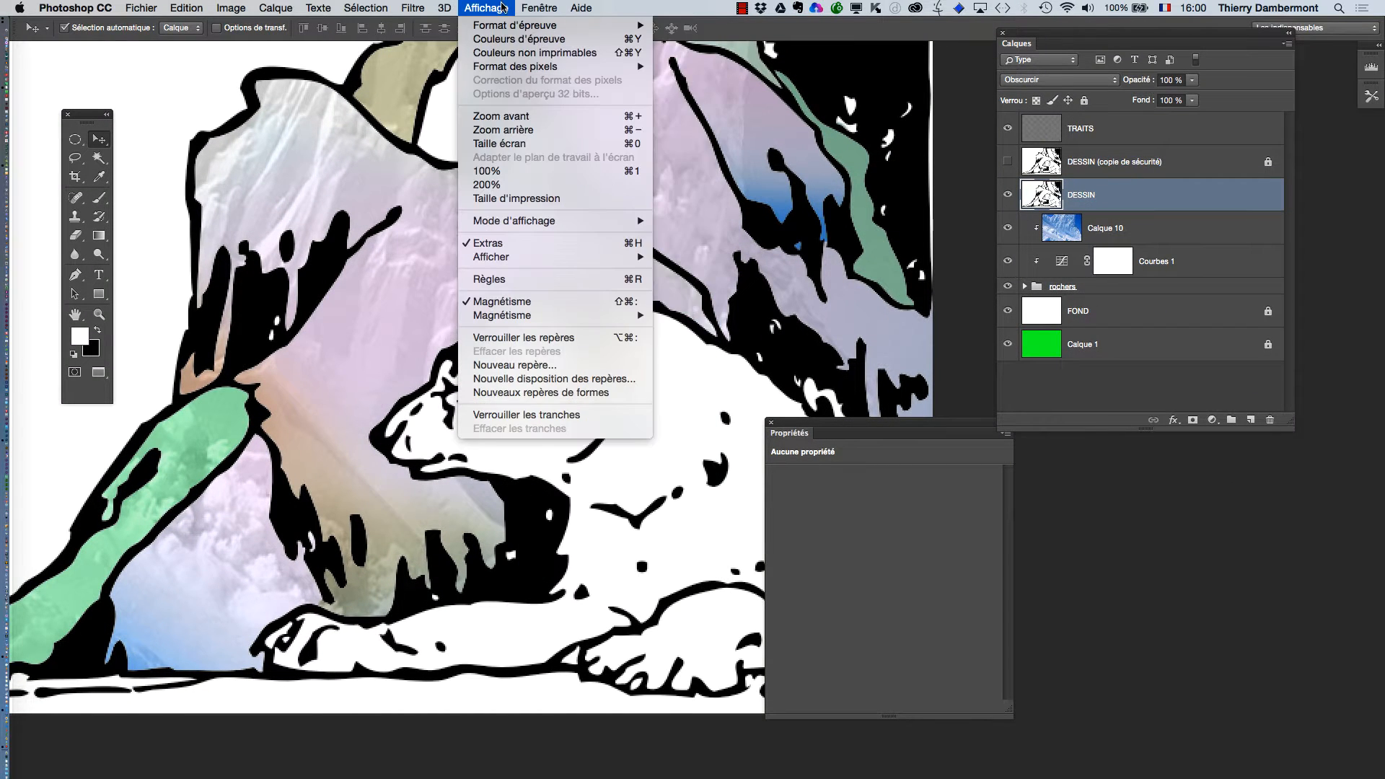
mouse_move(413, 7)
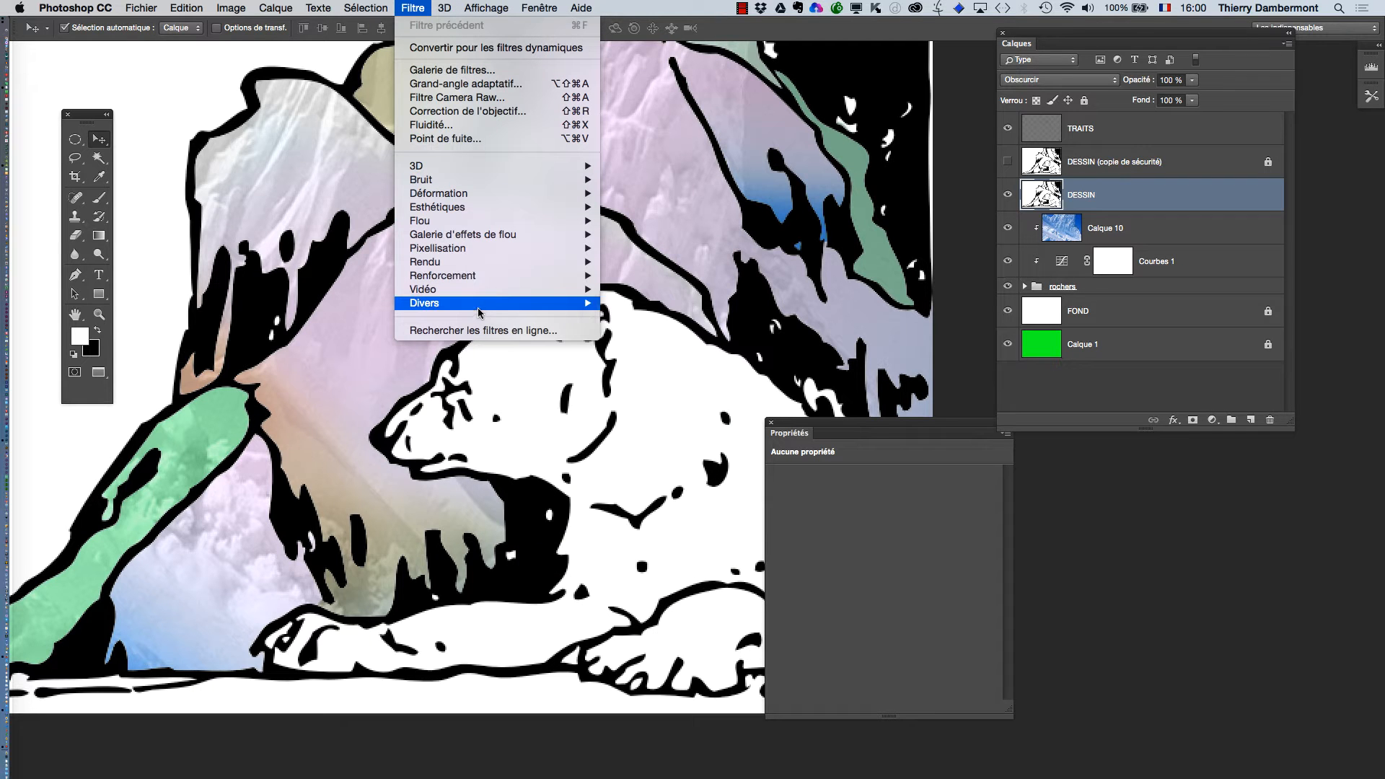
mouse_move(479, 311)
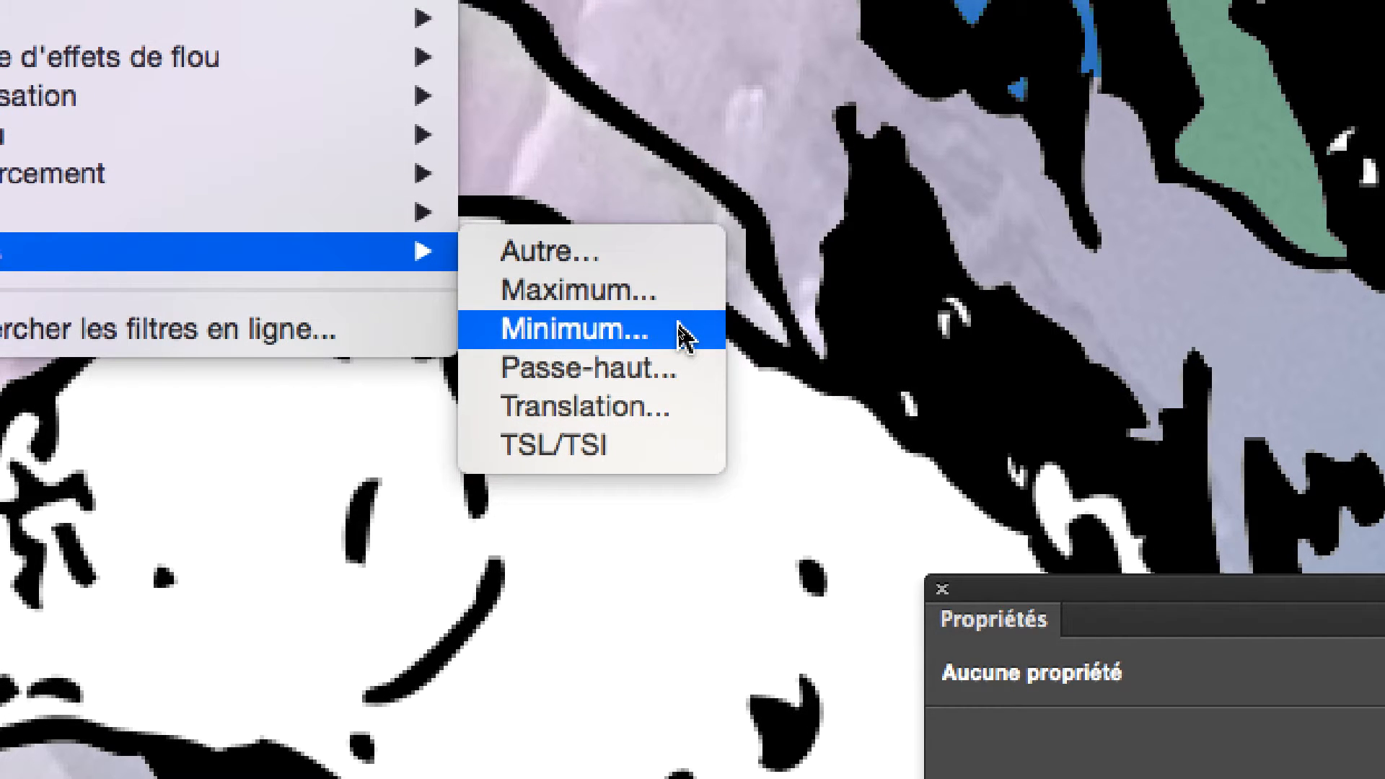
click(682, 336)
key(alt)
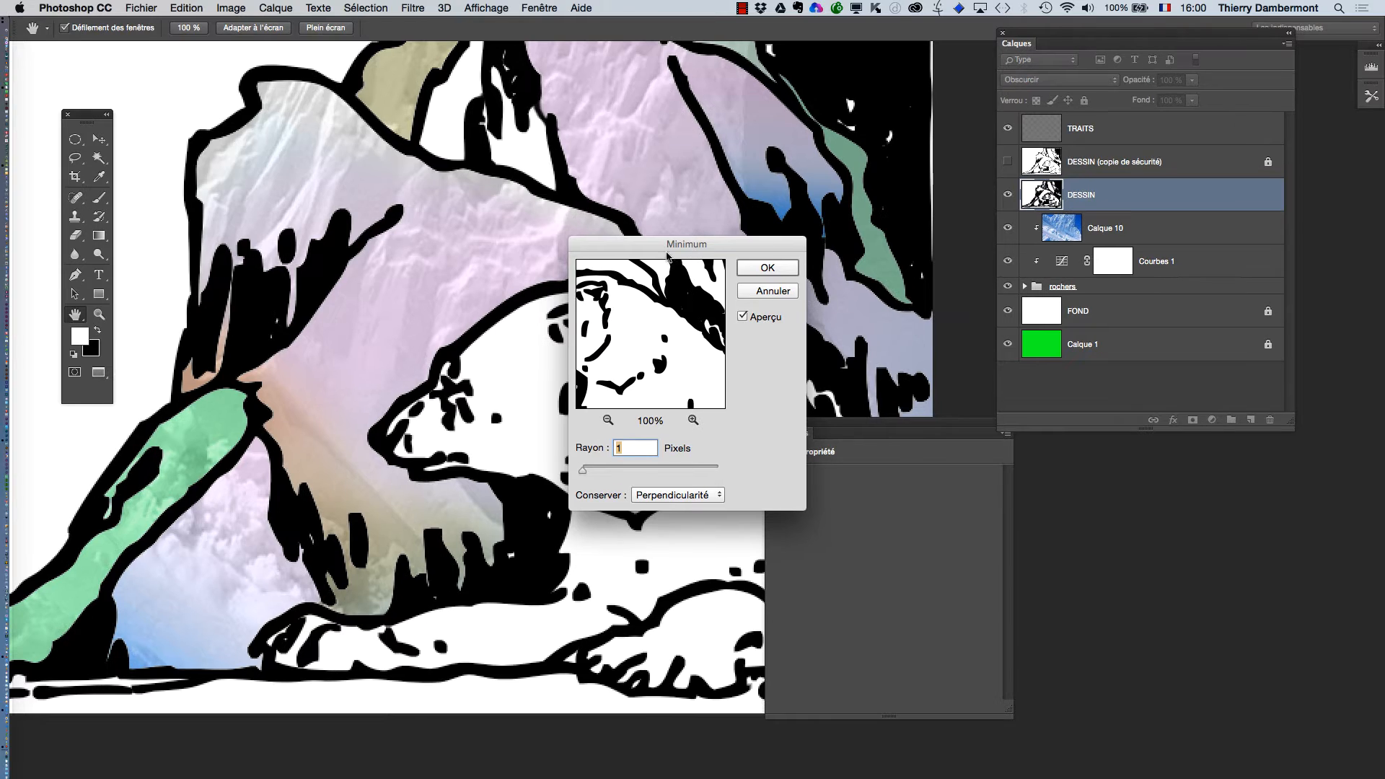
drag(635, 184, 1061, 11)
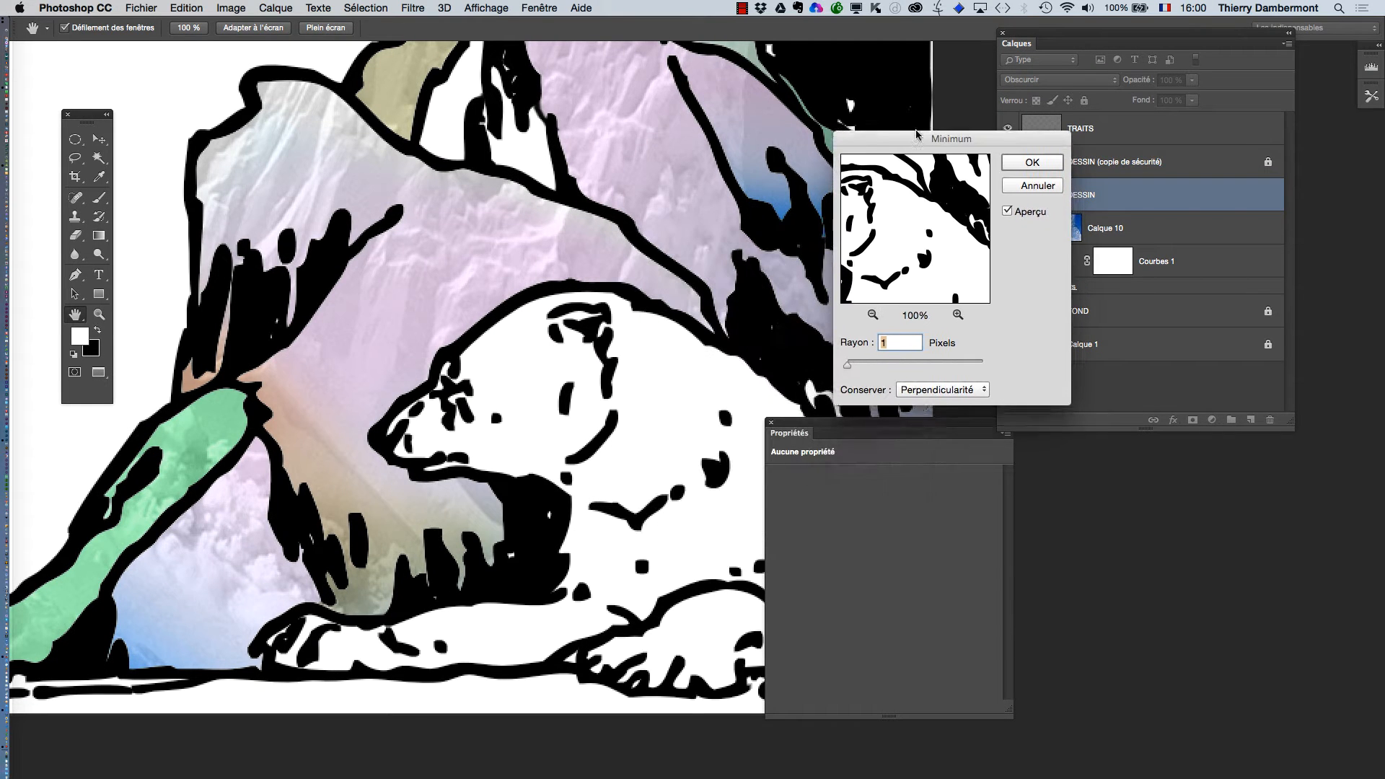
drag(916, 130, 913, 129)
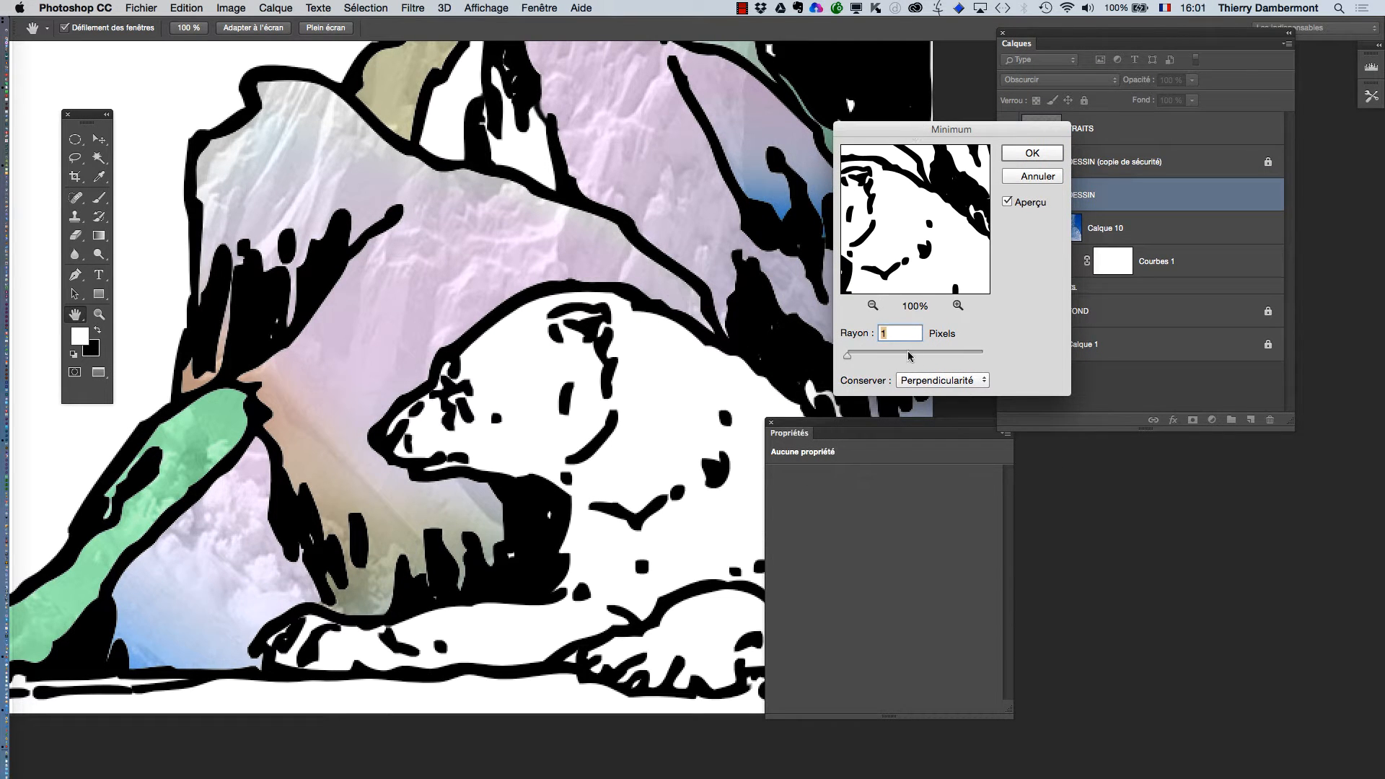
Preview the Minimum filter with a radius of 6 pixels and return the radius to 1 pixel.
key(alt)
drag(850, 361, 849, 361)
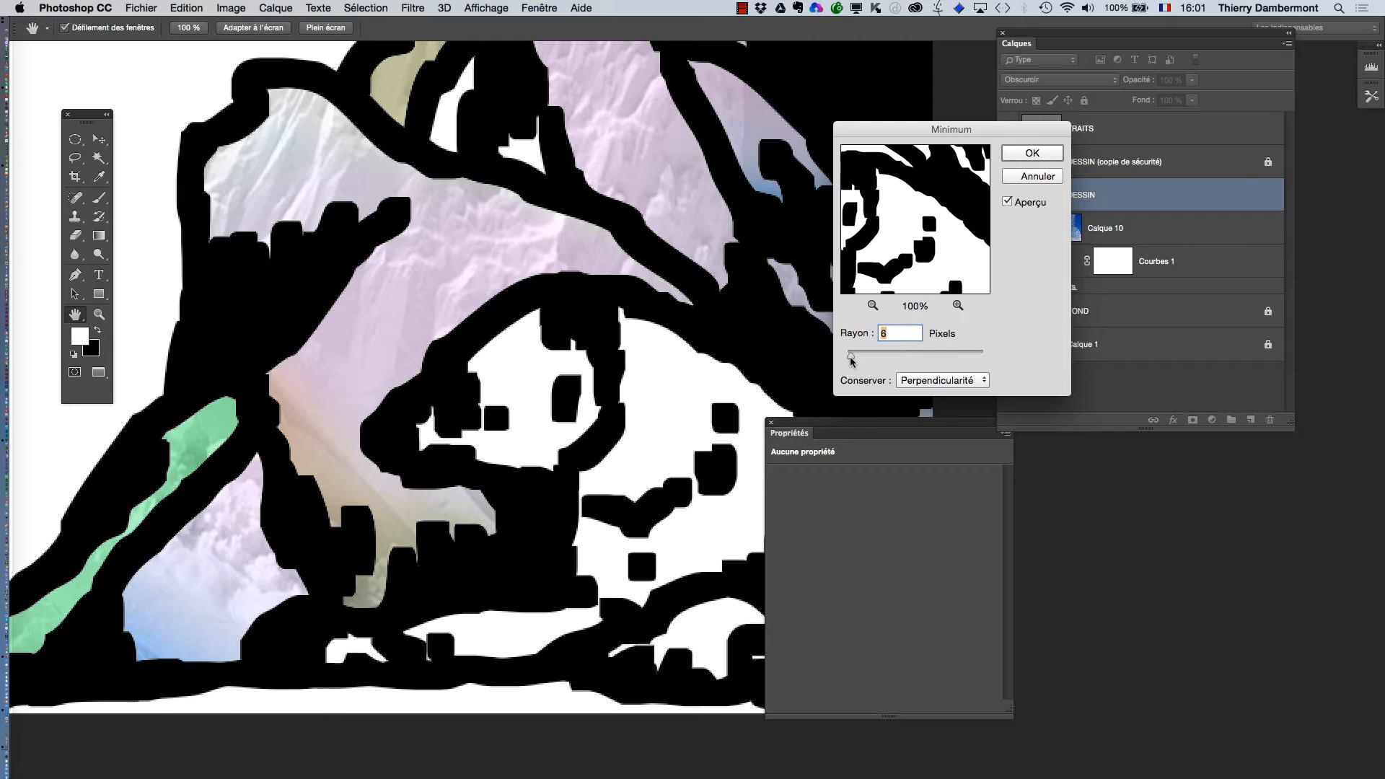
drag(851, 358, 847, 358)
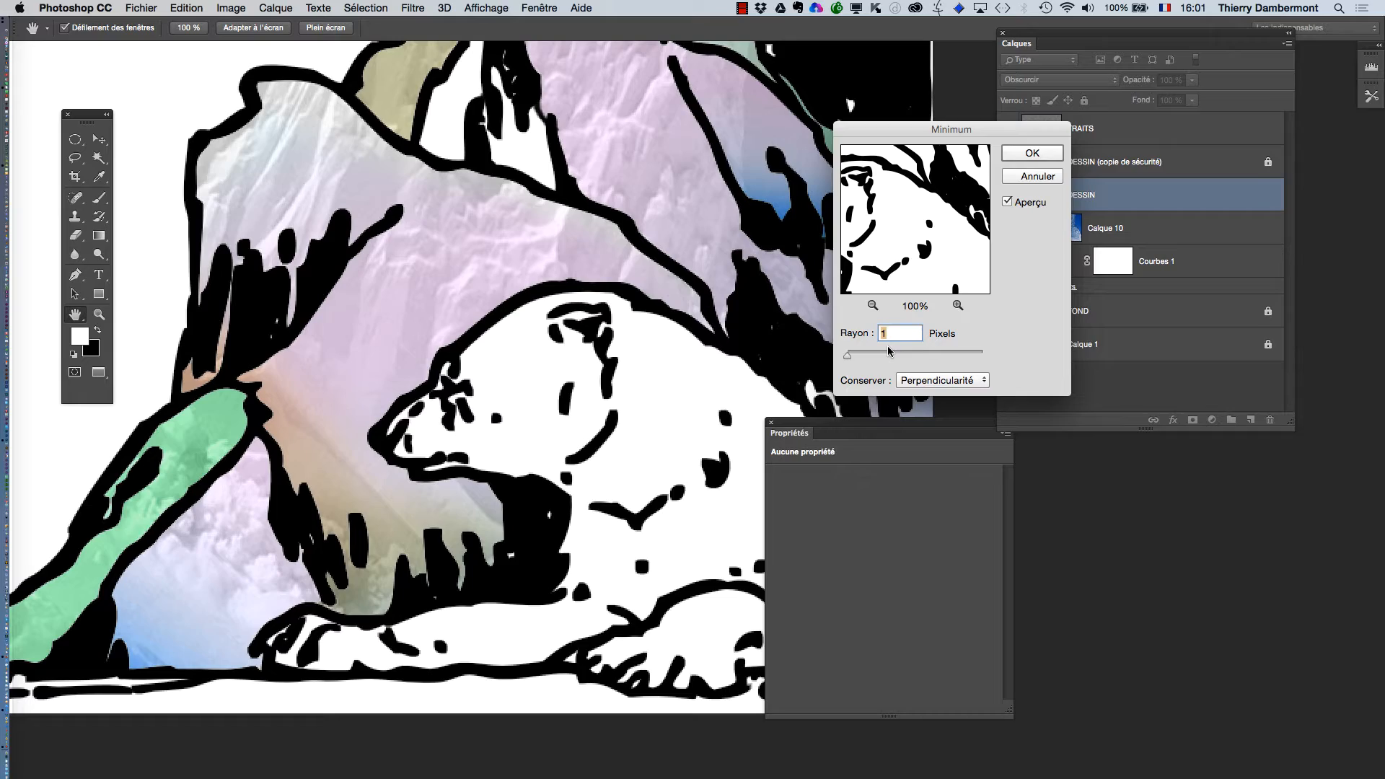
key(alt+super+equal)
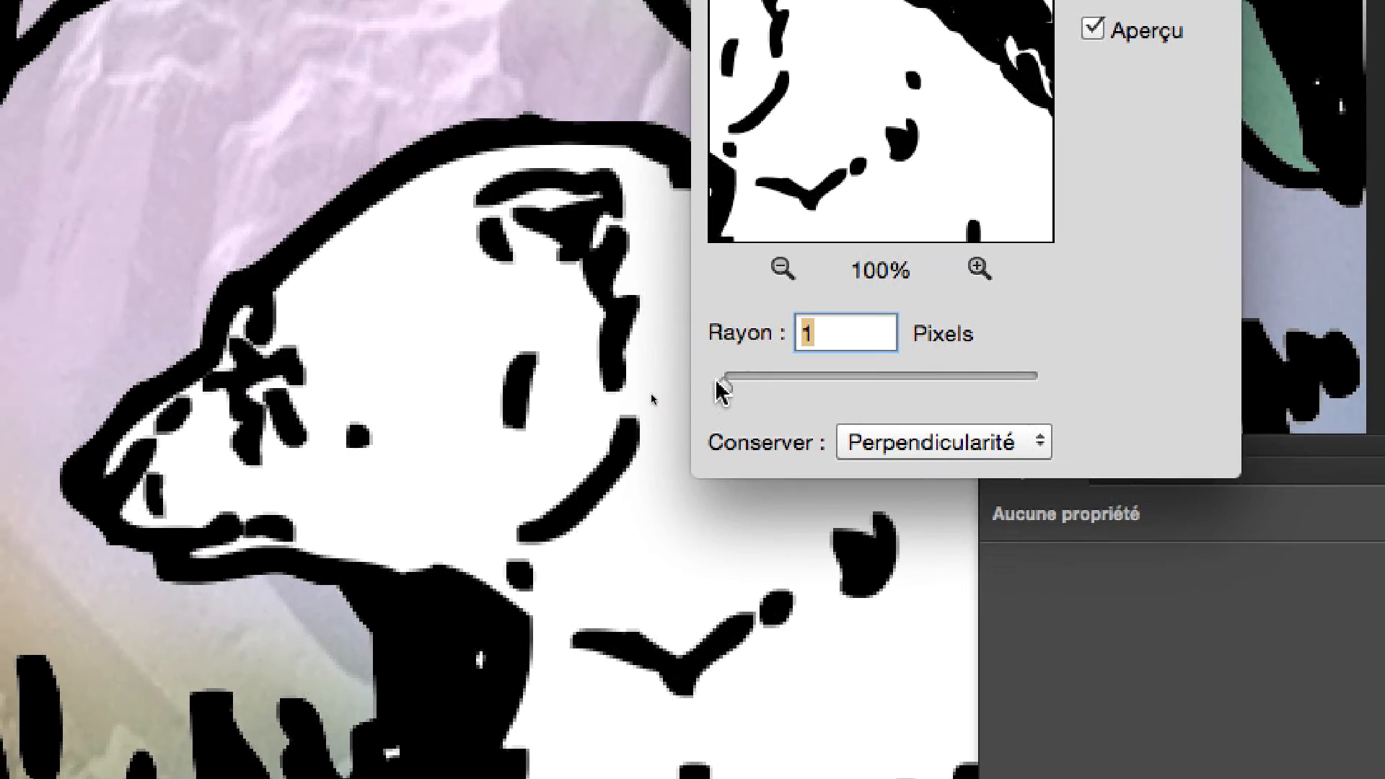
Preview the thickened outlines with a radius of 2 pixels and reset the radius to 1 pixel.
drag(724, 383, 717, 383)
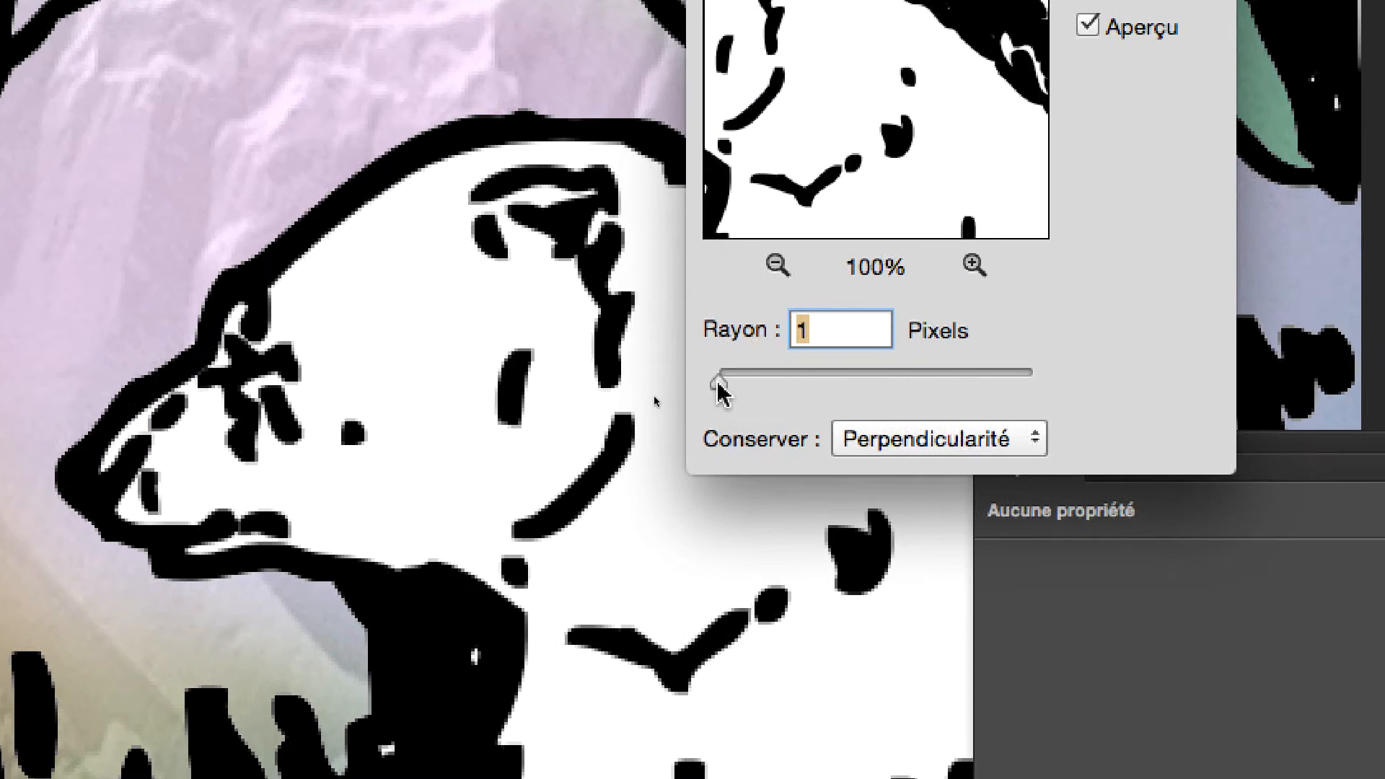
drag(708, 384, 716, 383)
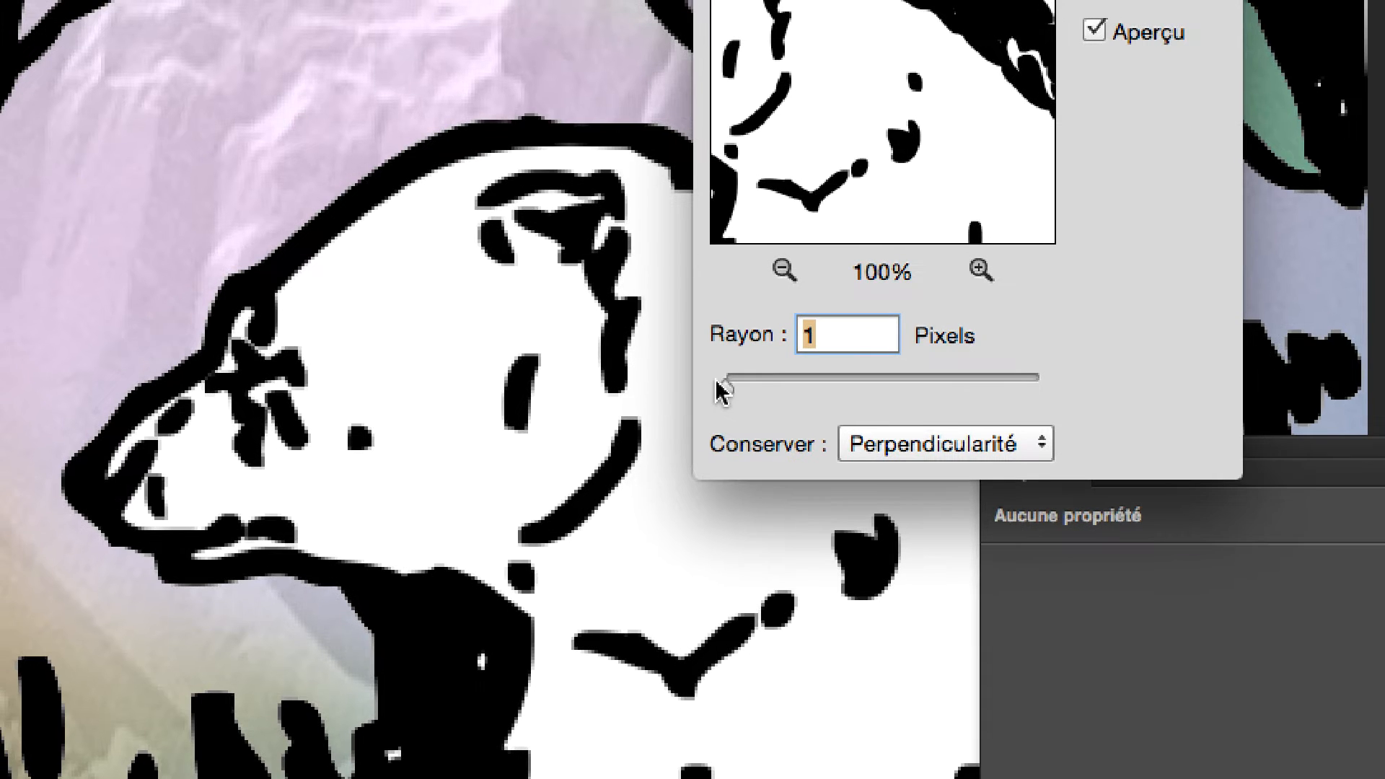
text(2)
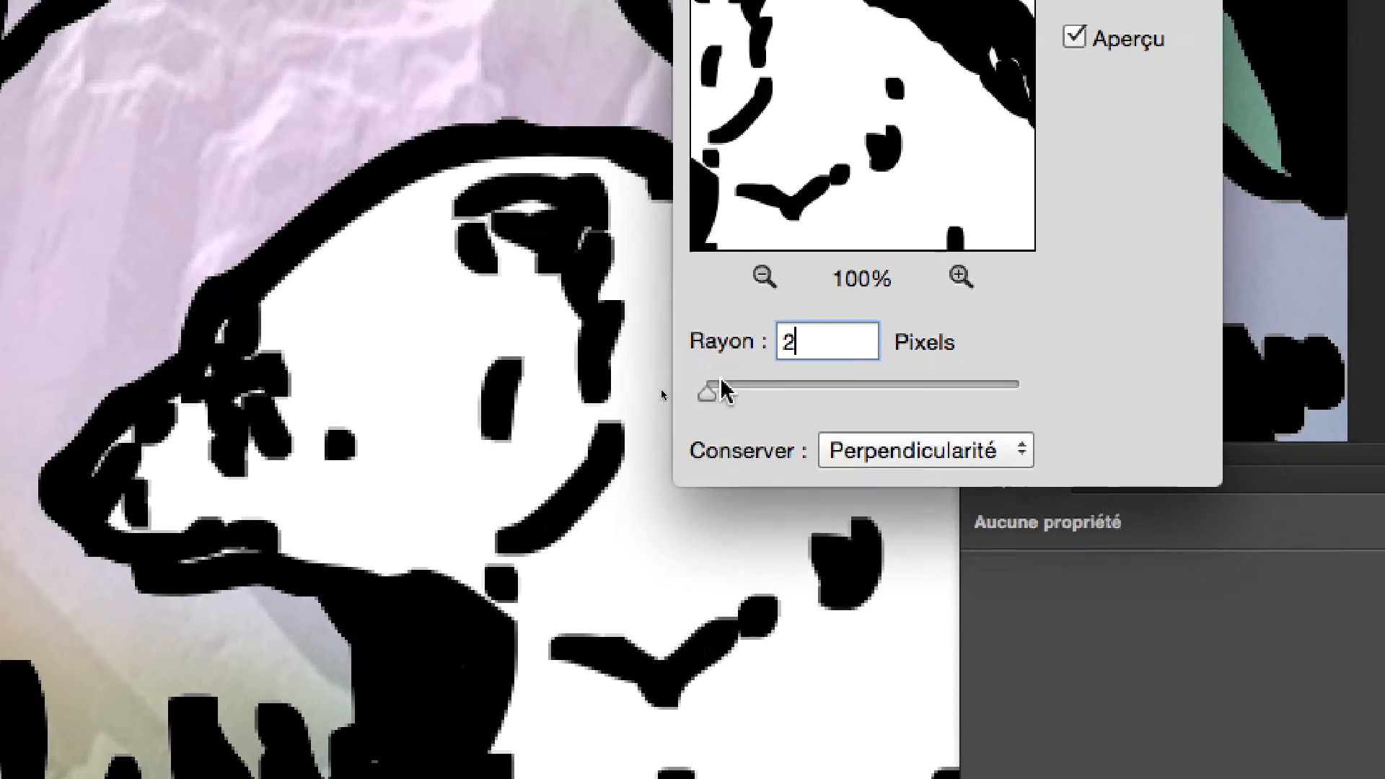
drag(719, 385, 710, 385)
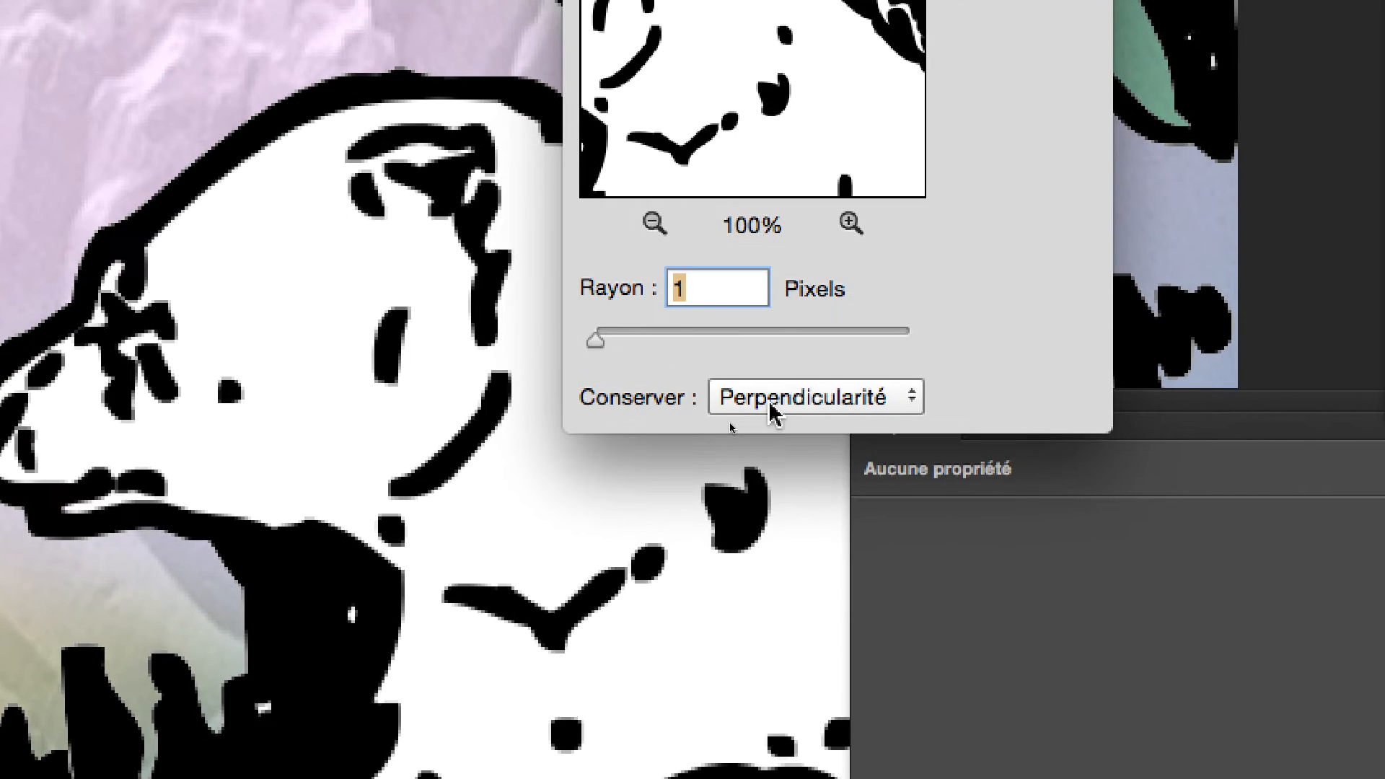
Compare the Perpendicularité and Arrondi preservation options, and apply the Minimum filter with Arrondi and a radius of 1 pixel.
click(893, 449)
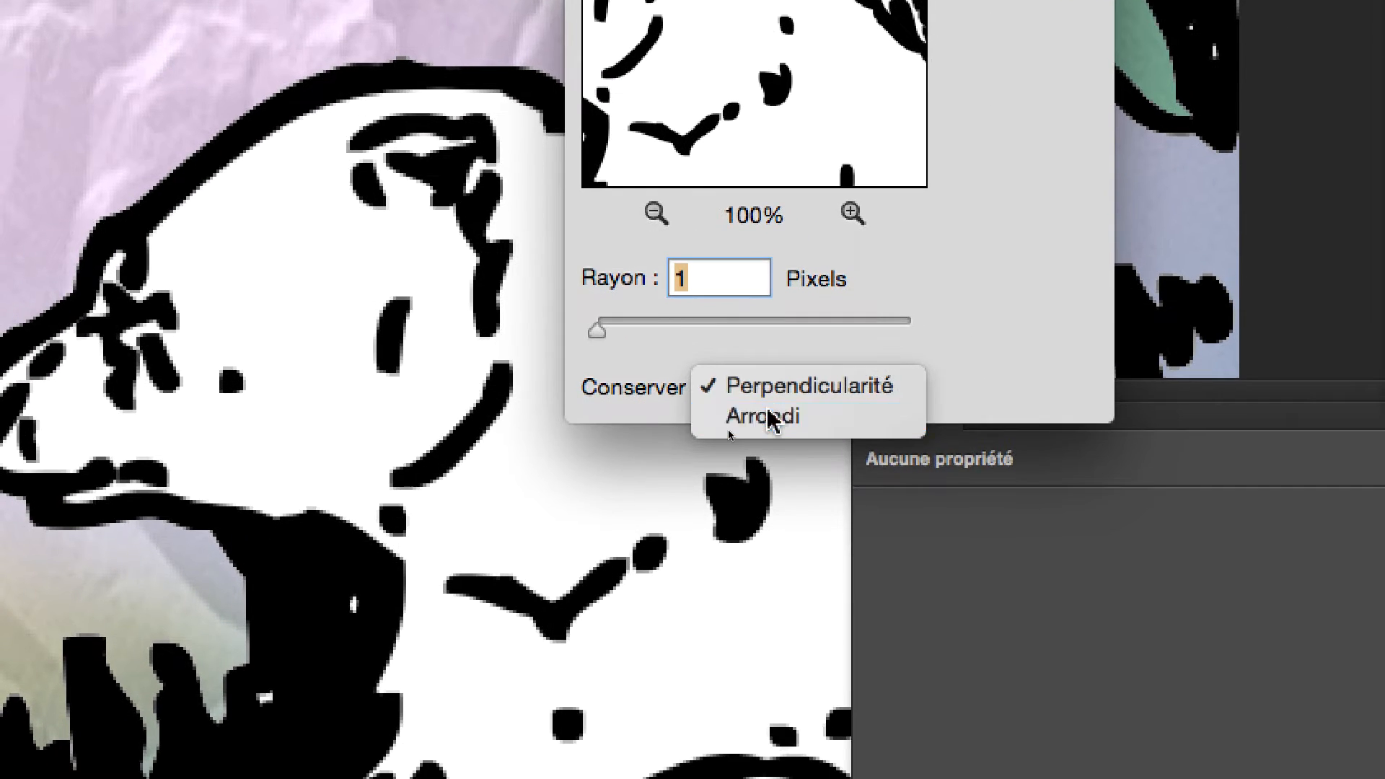
click(767, 425)
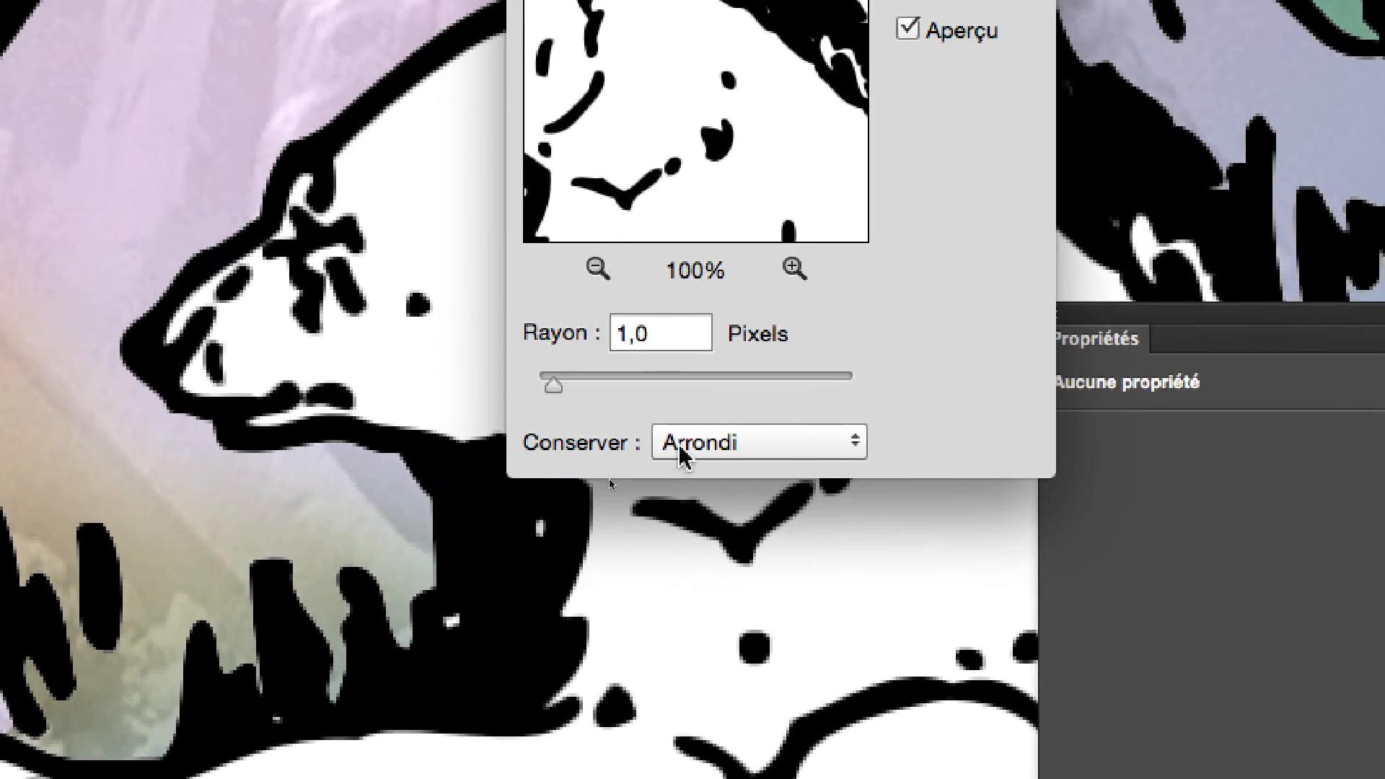
click(681, 451)
click(686, 417)
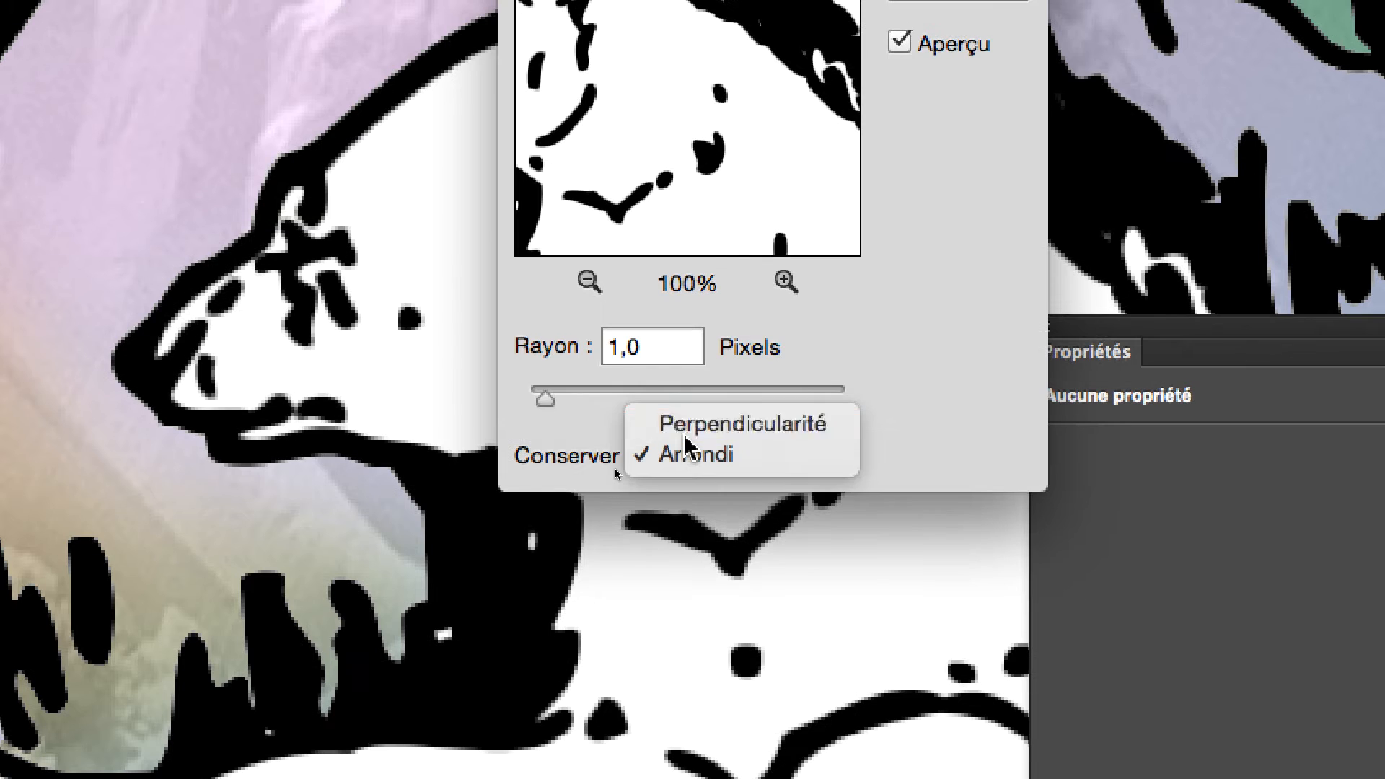
click(688, 458)
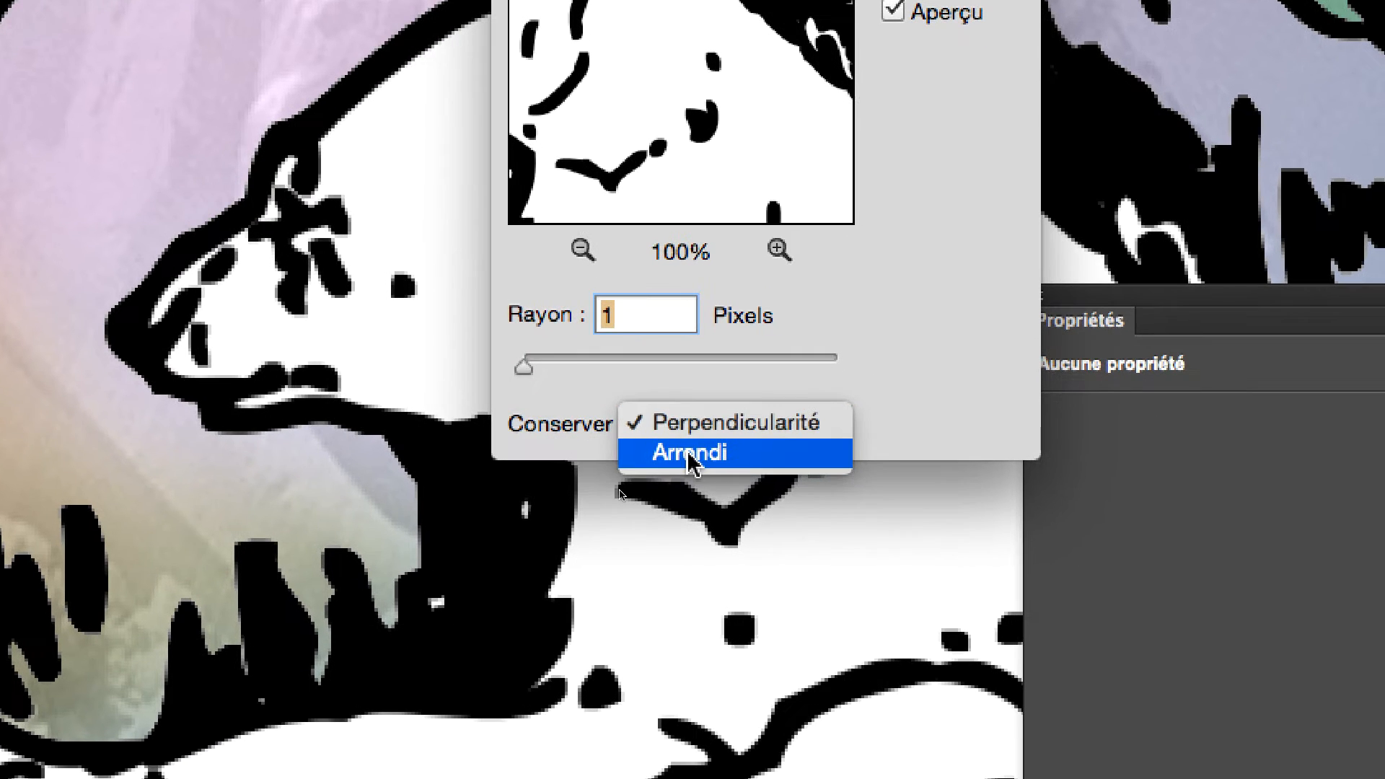
click(699, 487)
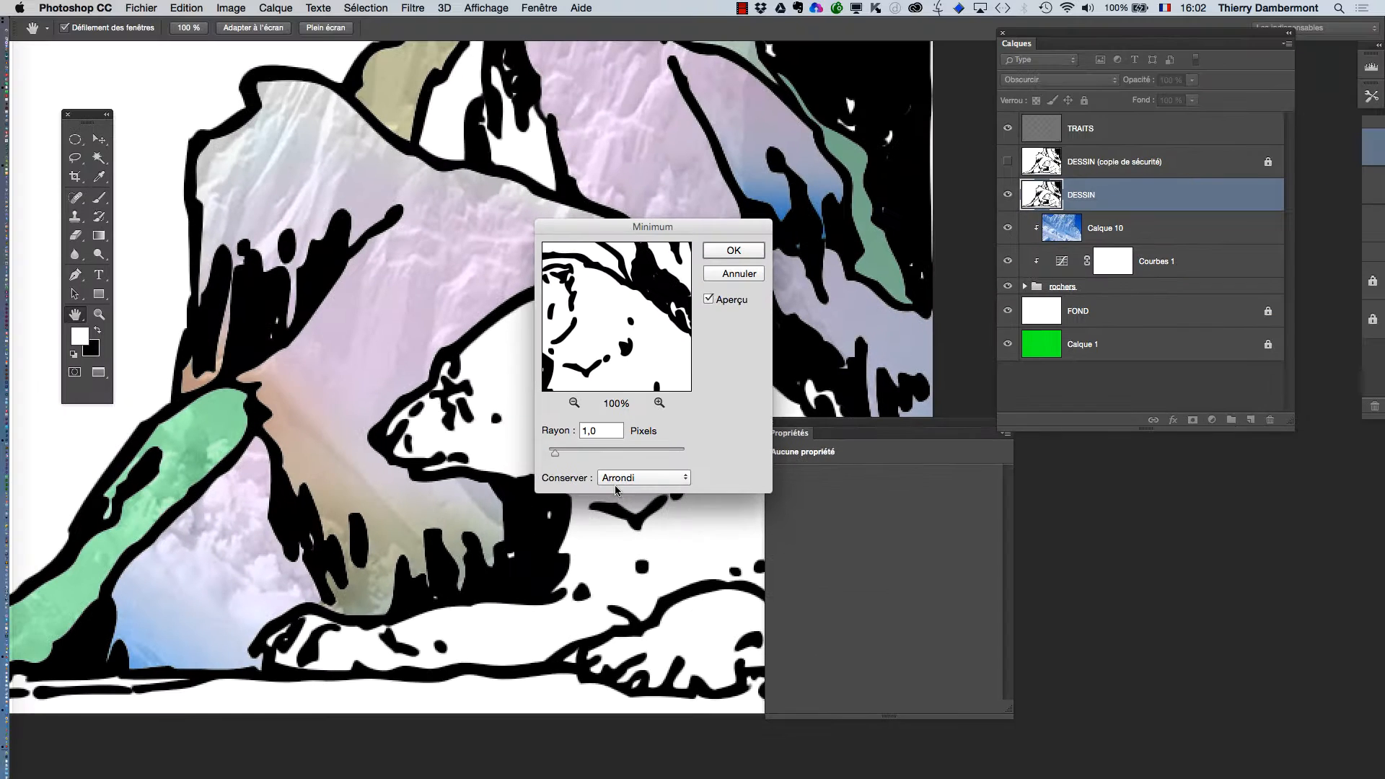
click(732, 251)
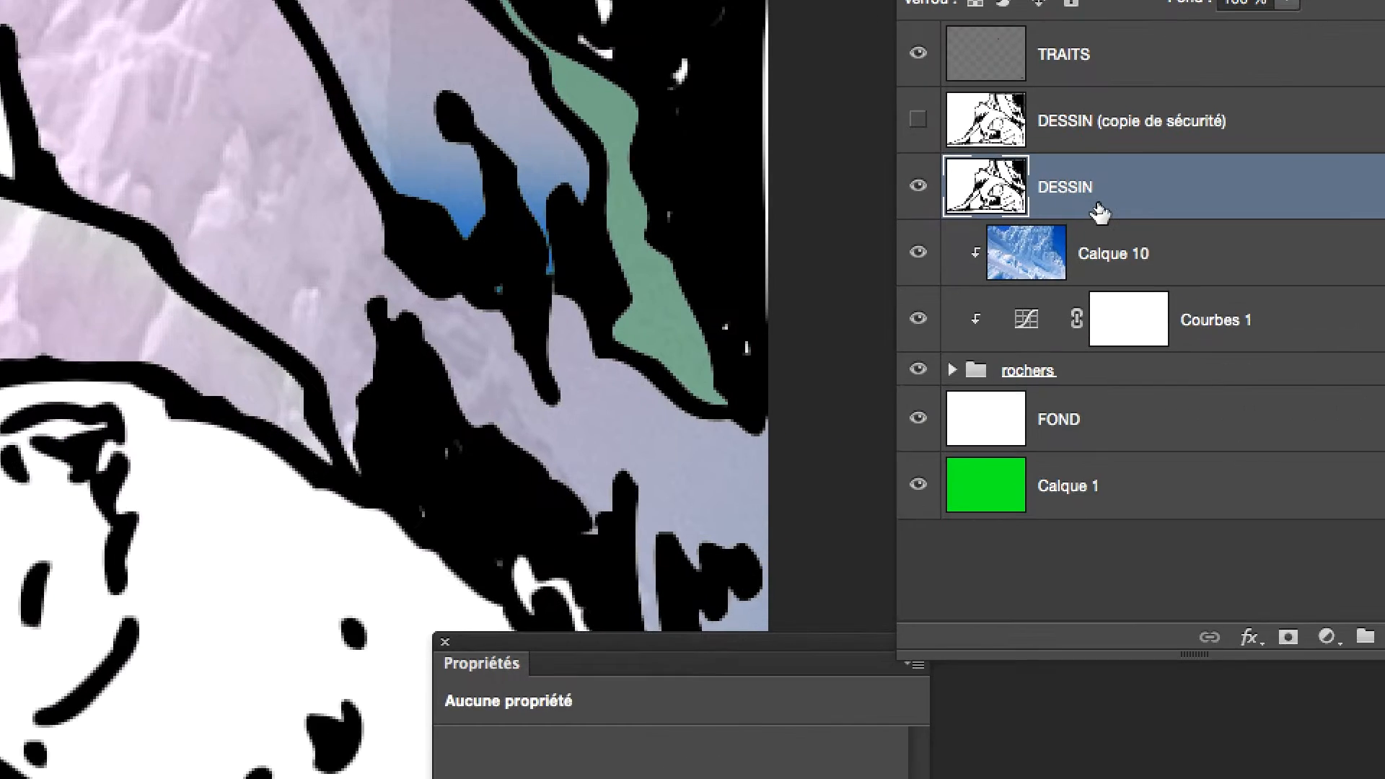
Rename the filtered DESSIN layer as "DESSIN épaissi".
double_click(1097, 208)
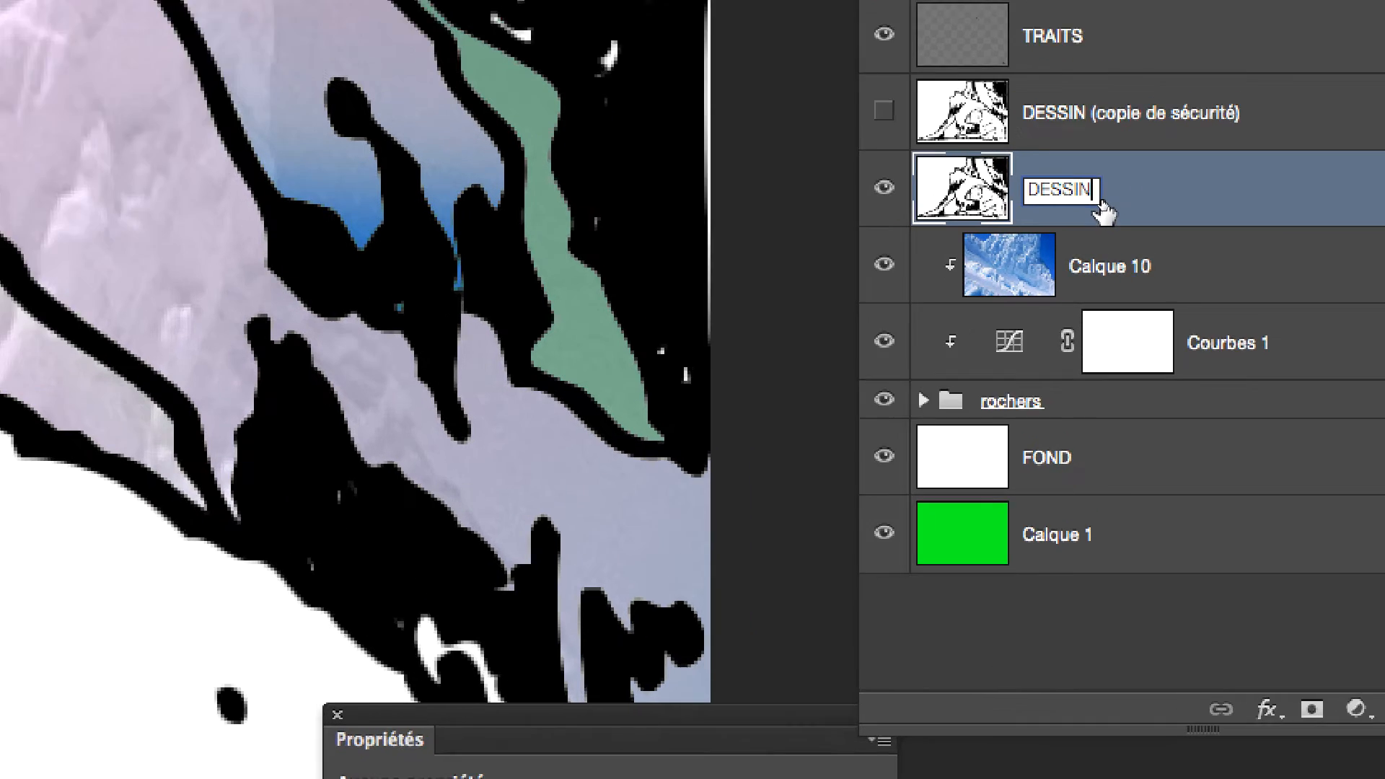
text(épaissi)
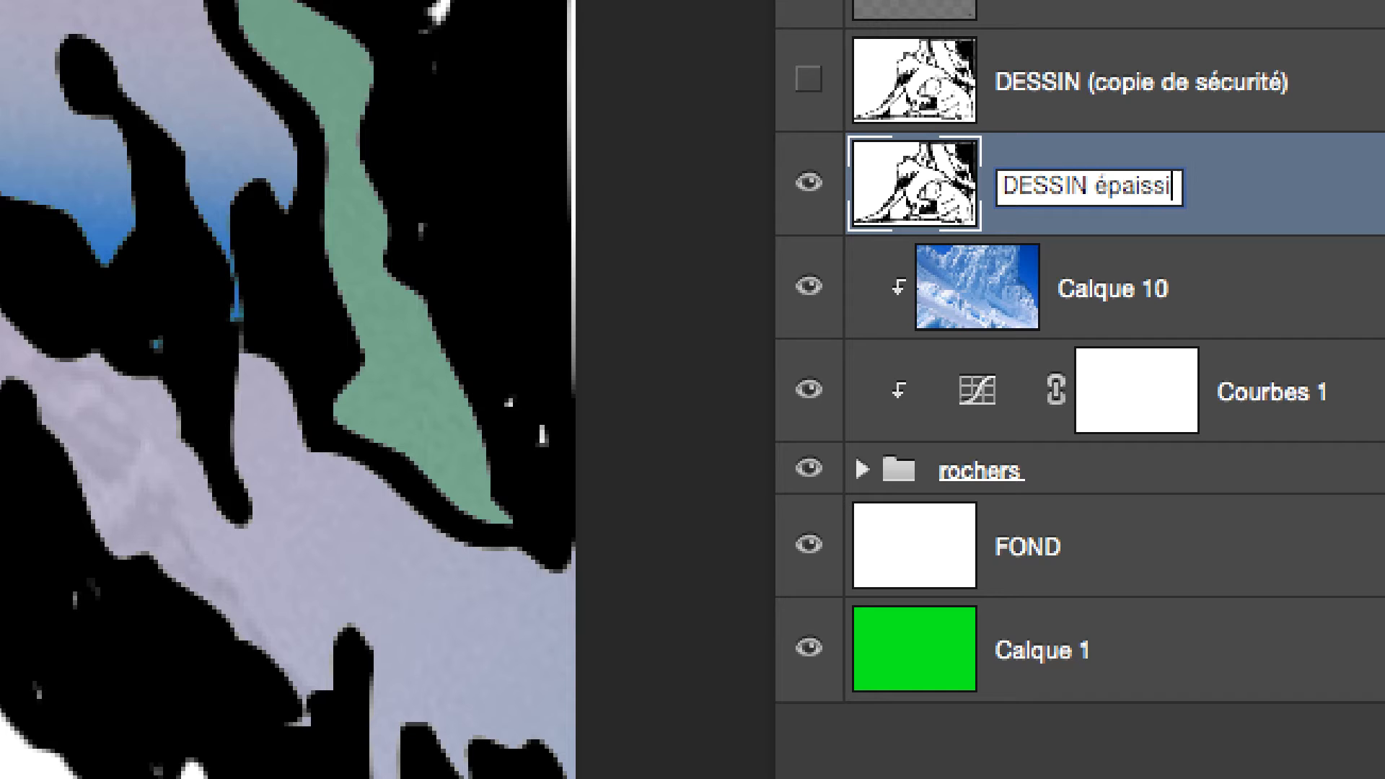
key(Return)
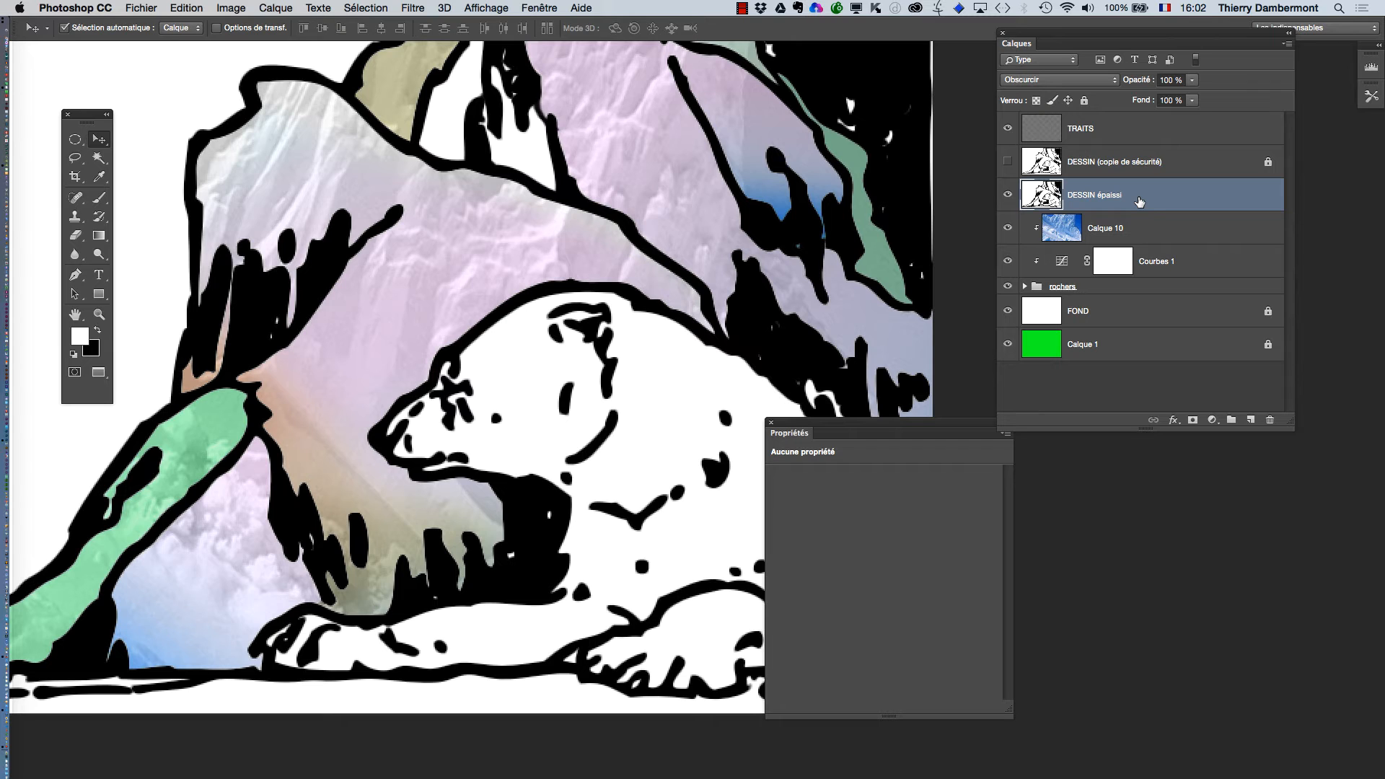
Save the document under the new name Polar-bear-HD1-02l.psd in Photoshop format with maximised compatibility.
click(141, 8)
click(181, 139)
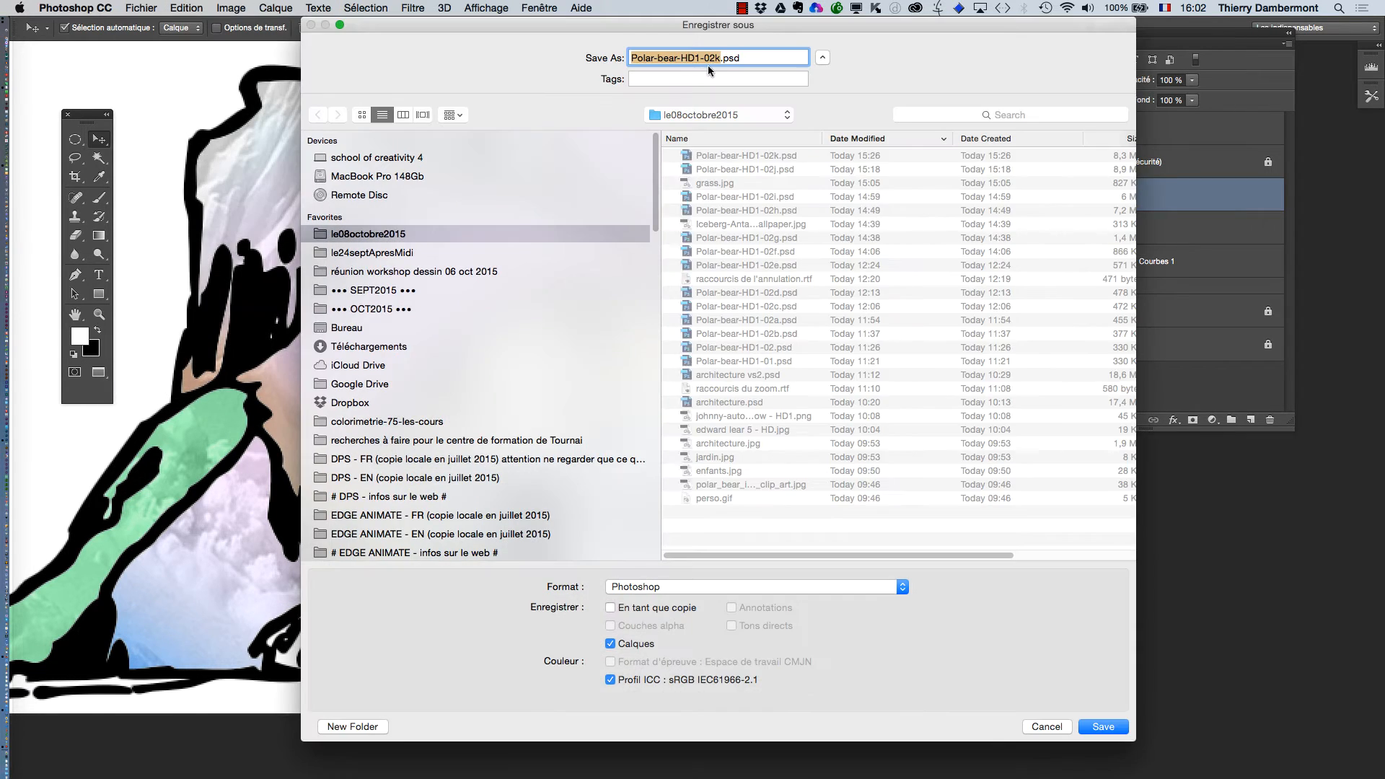
key(BackSpace)
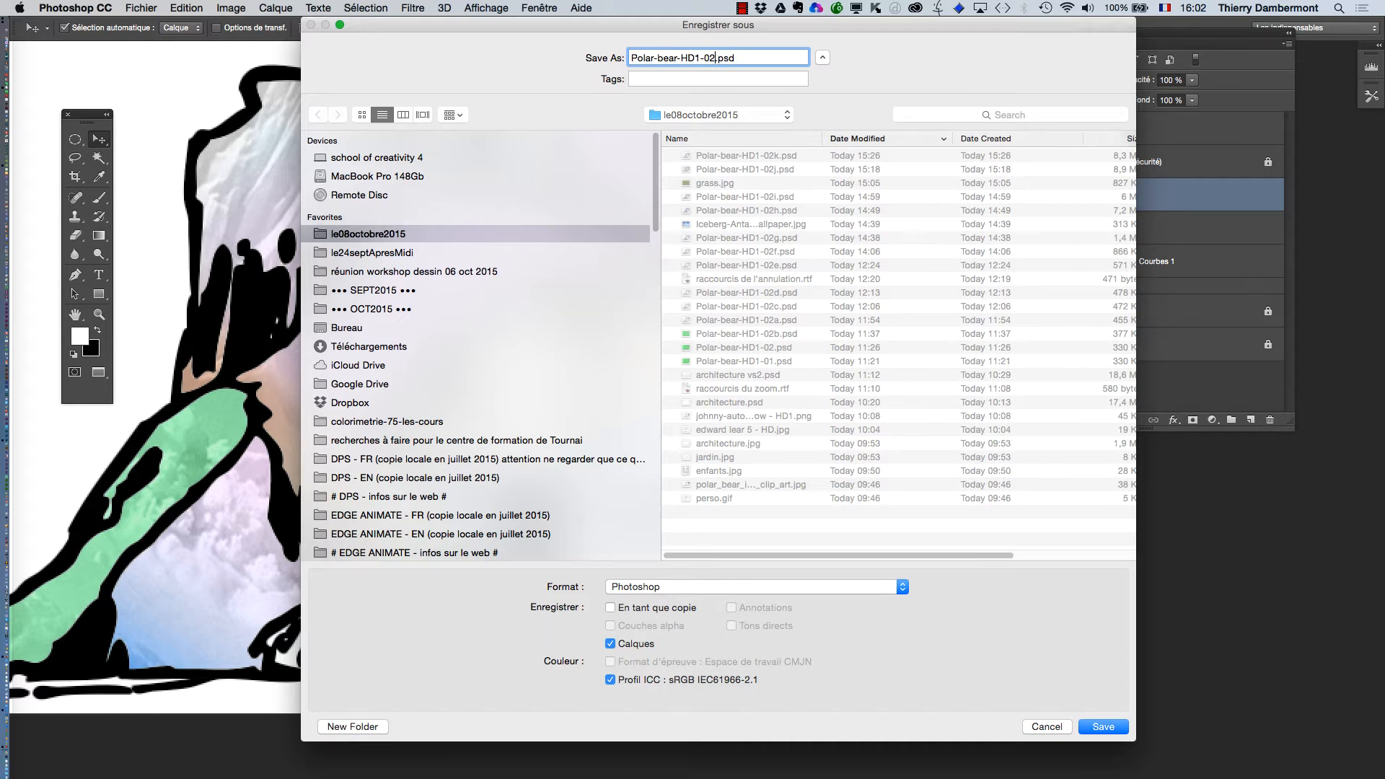
text(l)
key(Return)
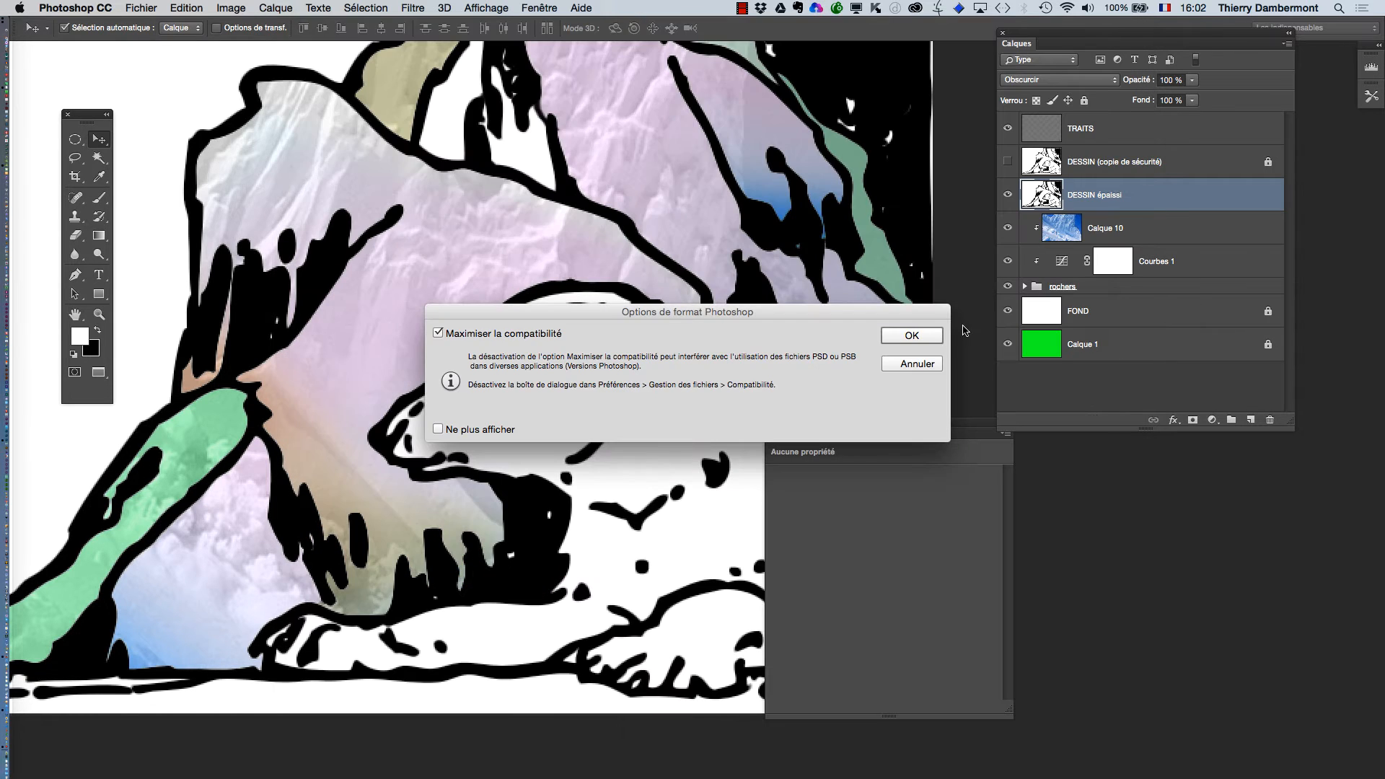
key(Return)
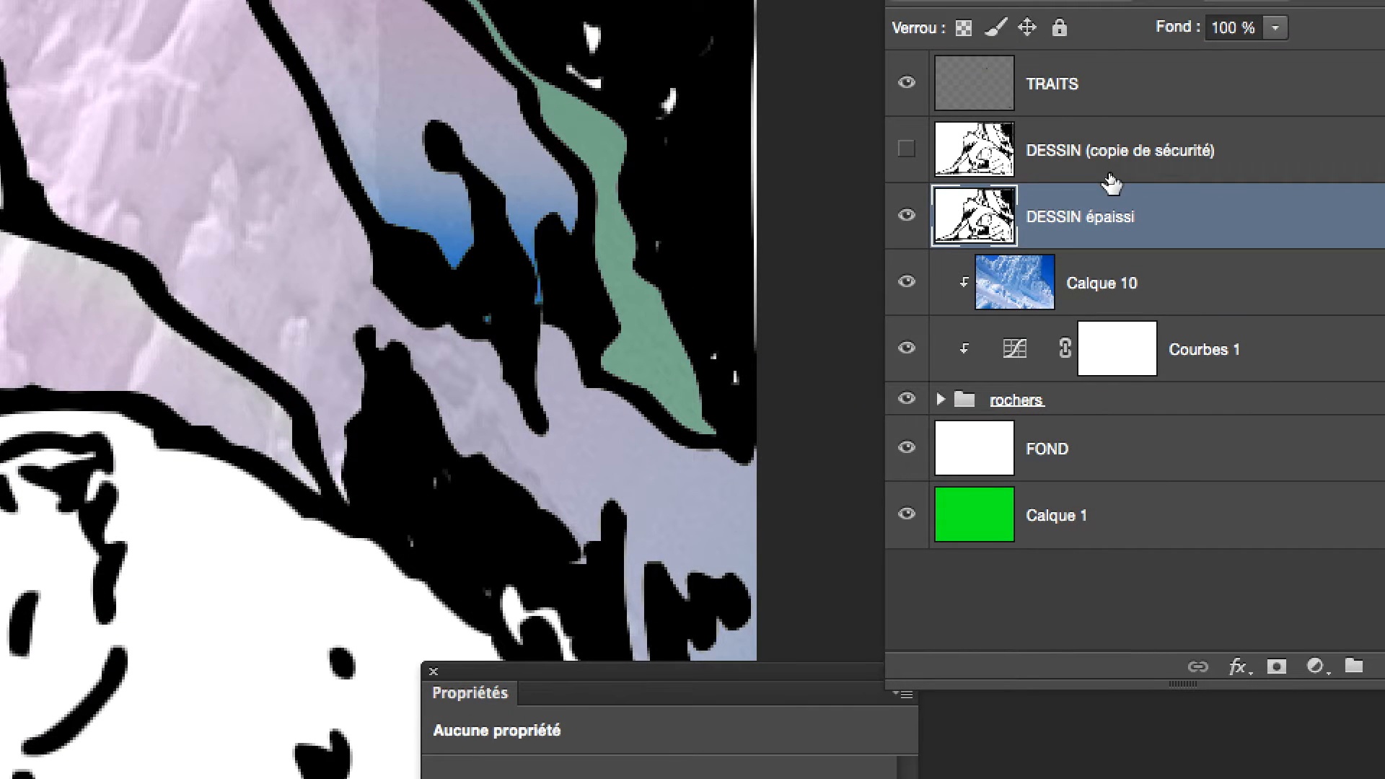
Duplicate the DESSIN (copie de sécurité) layer and place the duplicate directly above DESSIN épaissi.
drag(1110, 173, 1315, 317)
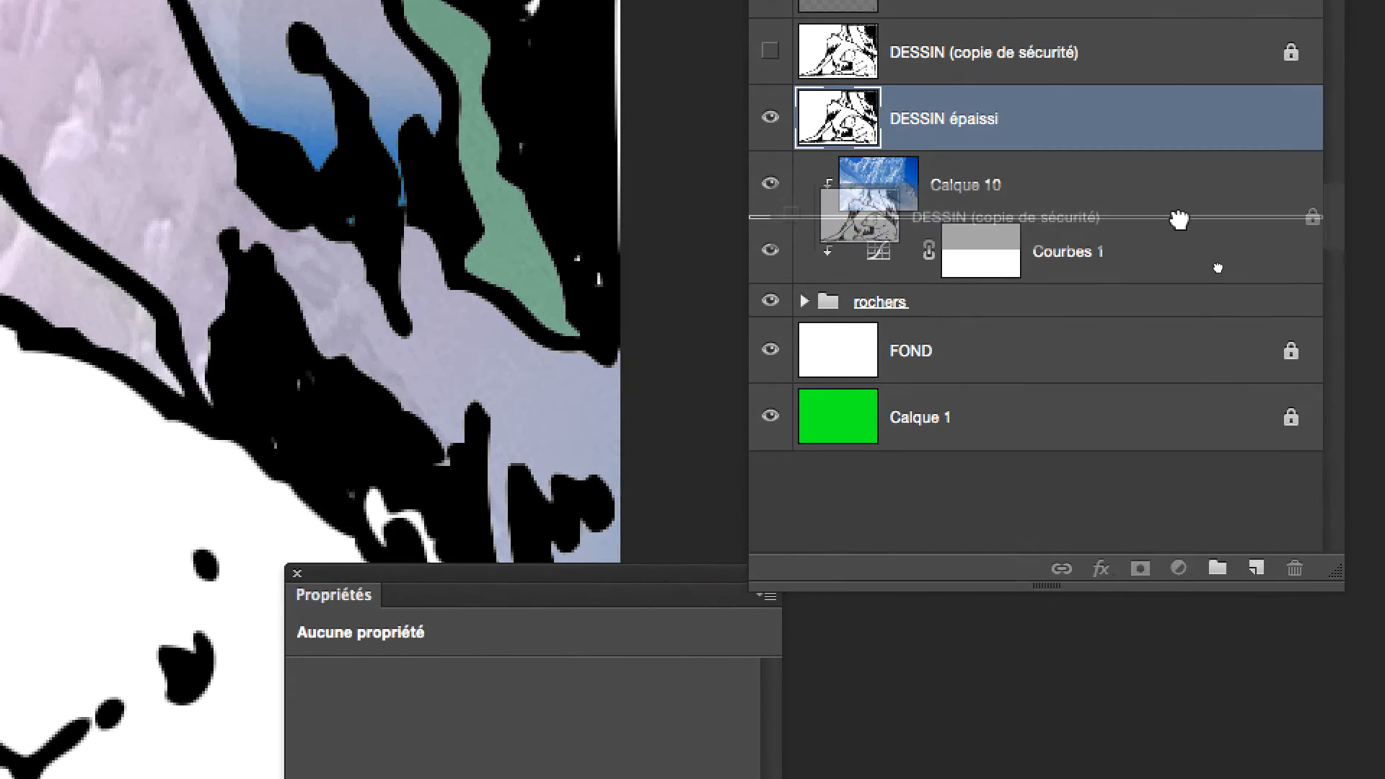
drag(1179, 219, 1257, 568)
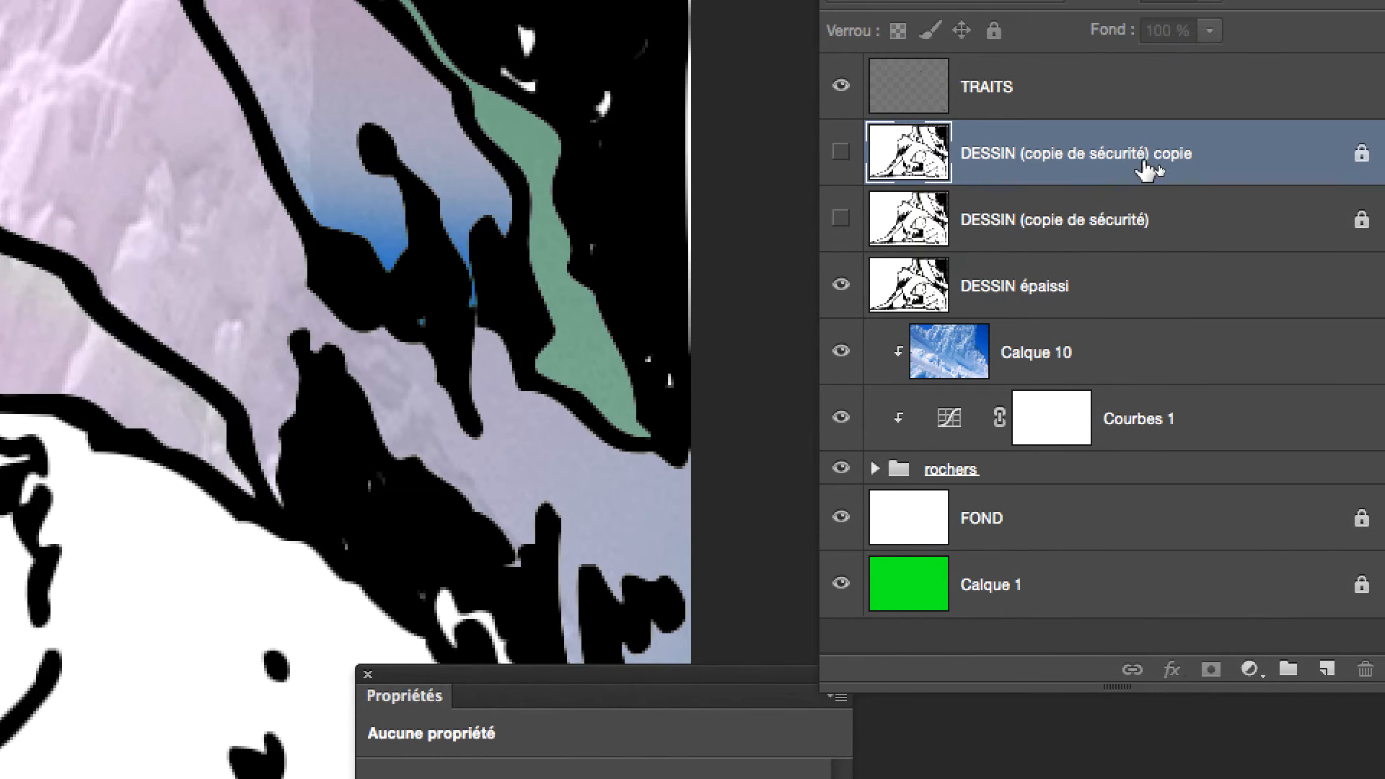
drag(1148, 171, 1169, 232)
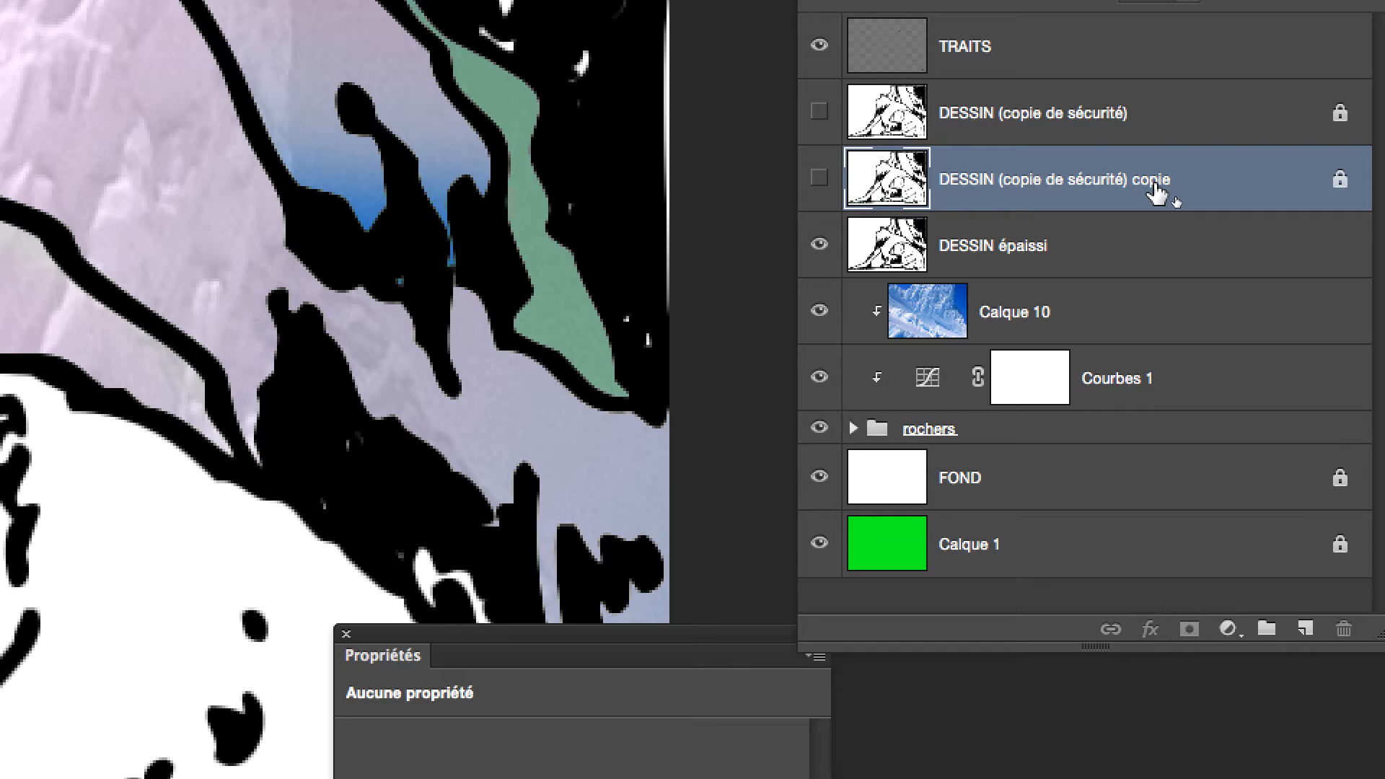
Rename the duplicate of the backup layer as "DESSIN plus fin".
double_click(1155, 194)
click(1052, 180)
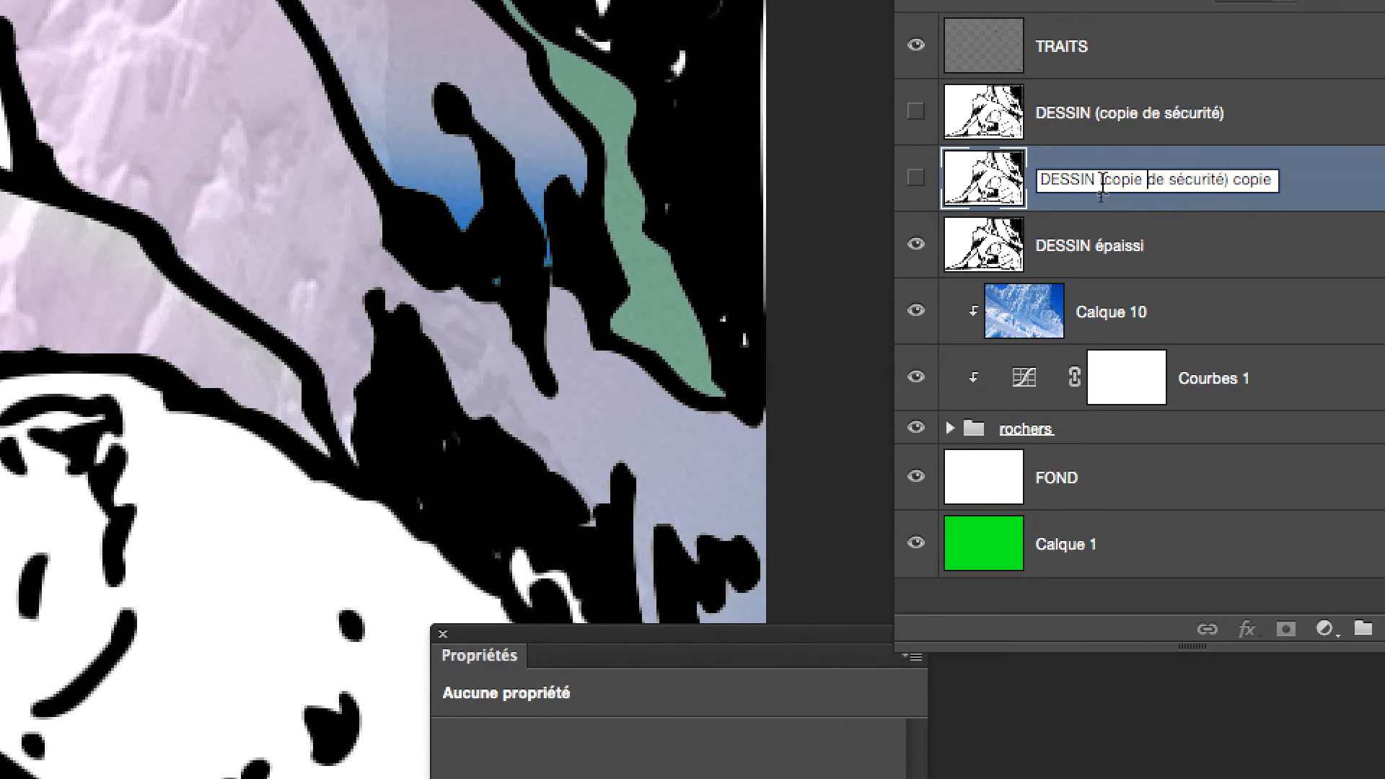
drag(1102, 186, 1276, 187)
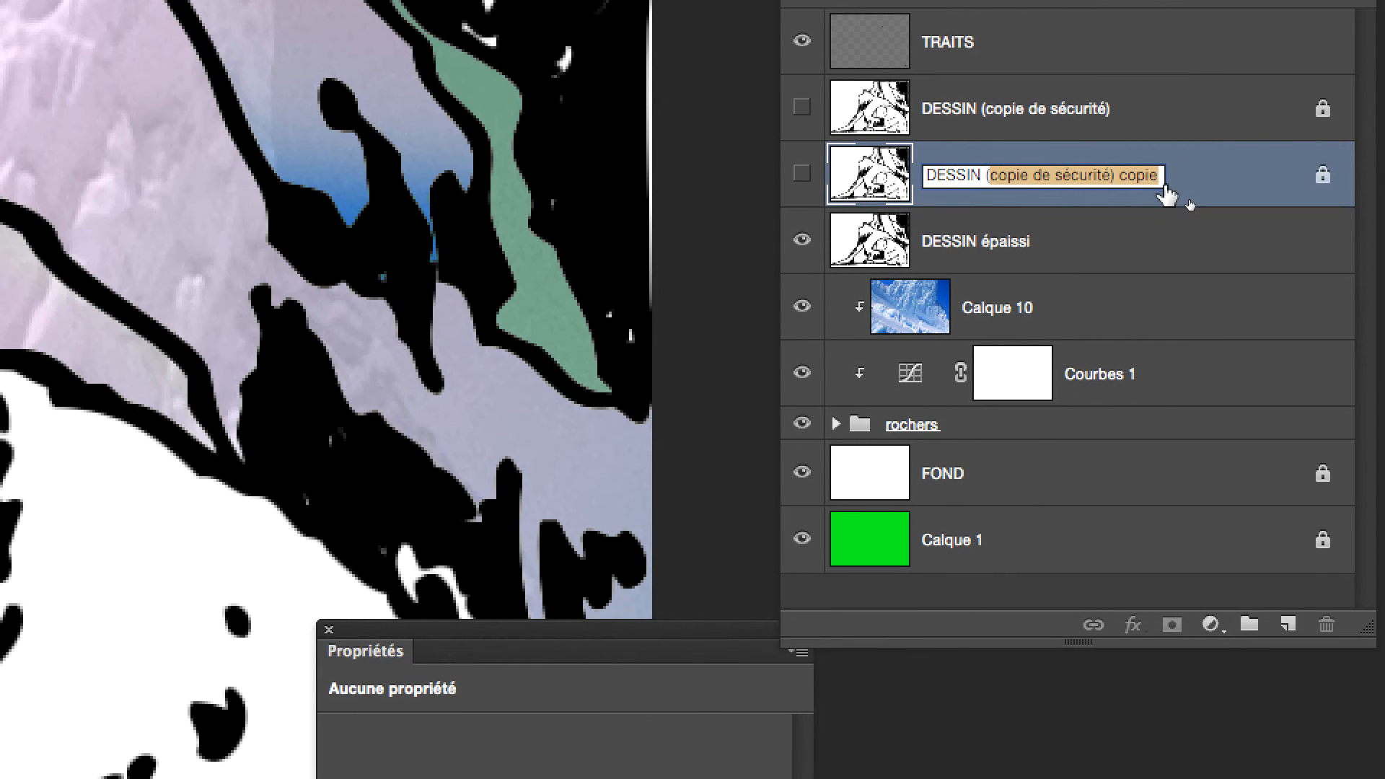
key(BackSpace)
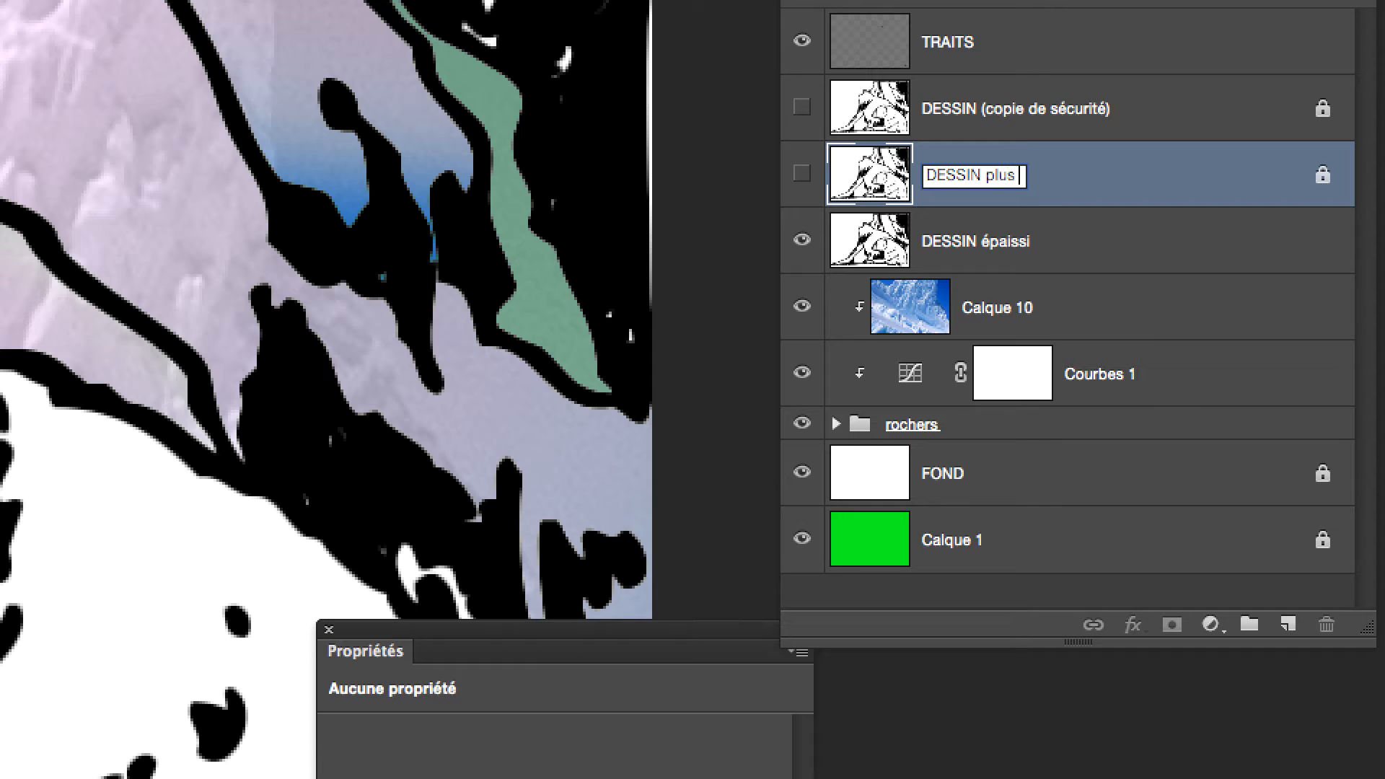
key(Return)
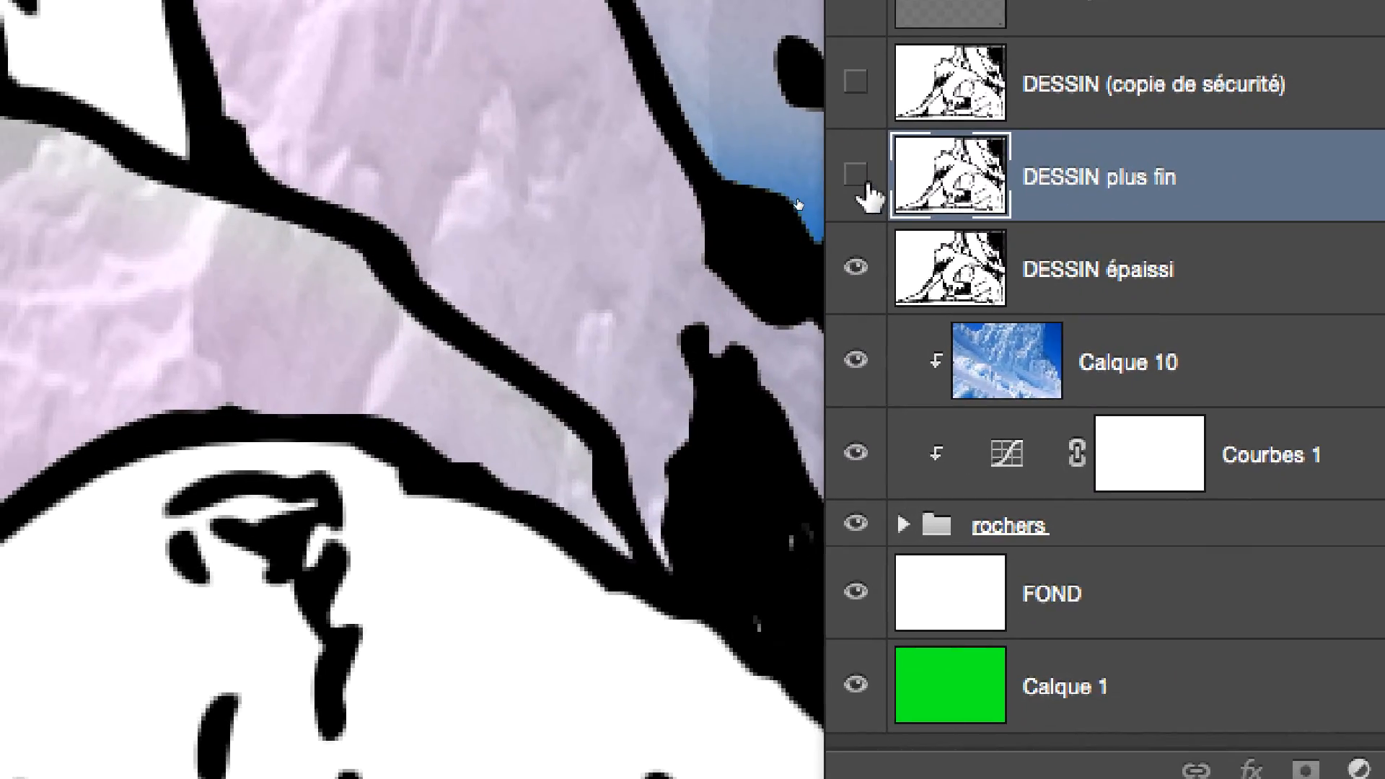
Show and unlock the DESSIN plus fin layer, and hide DESSIN épaissi after comparing the outlines with it on and off.
click(781, 176)
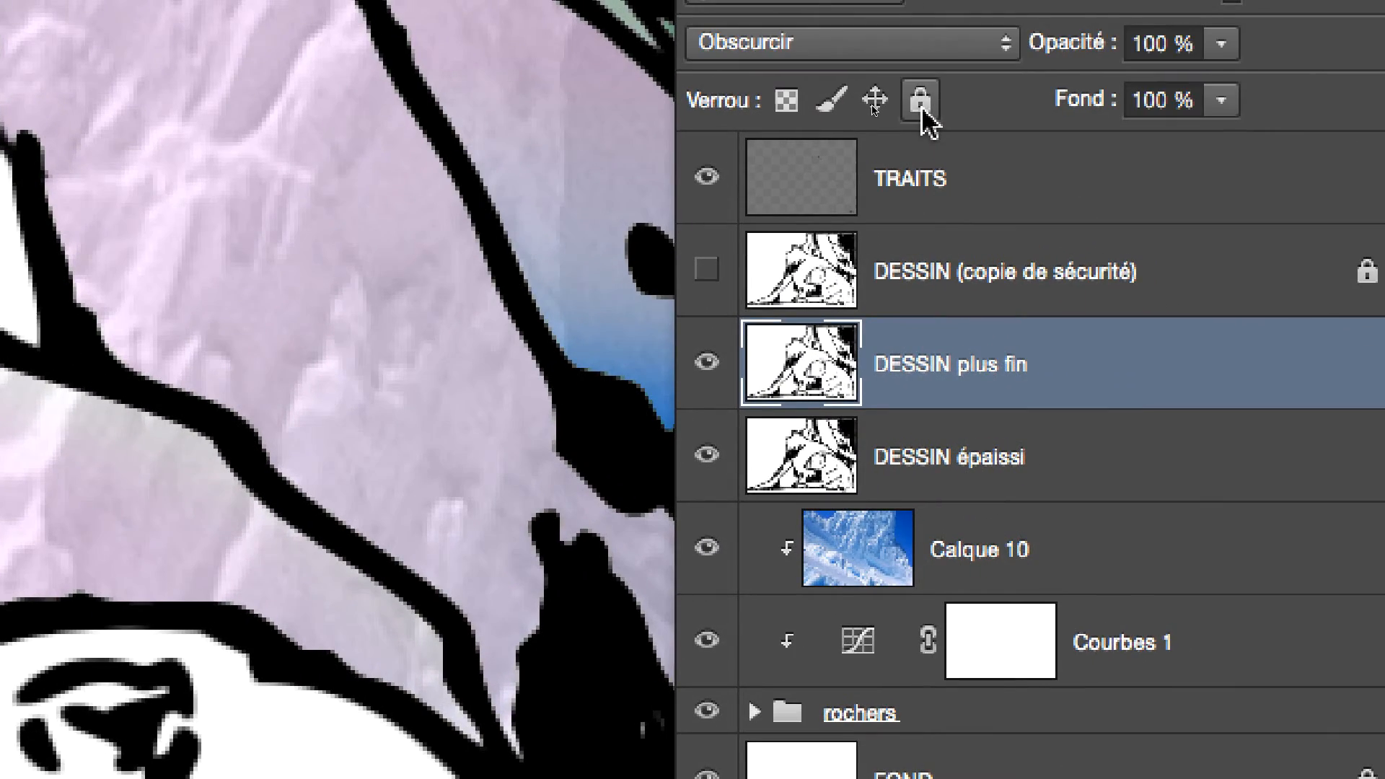
click(948, 98)
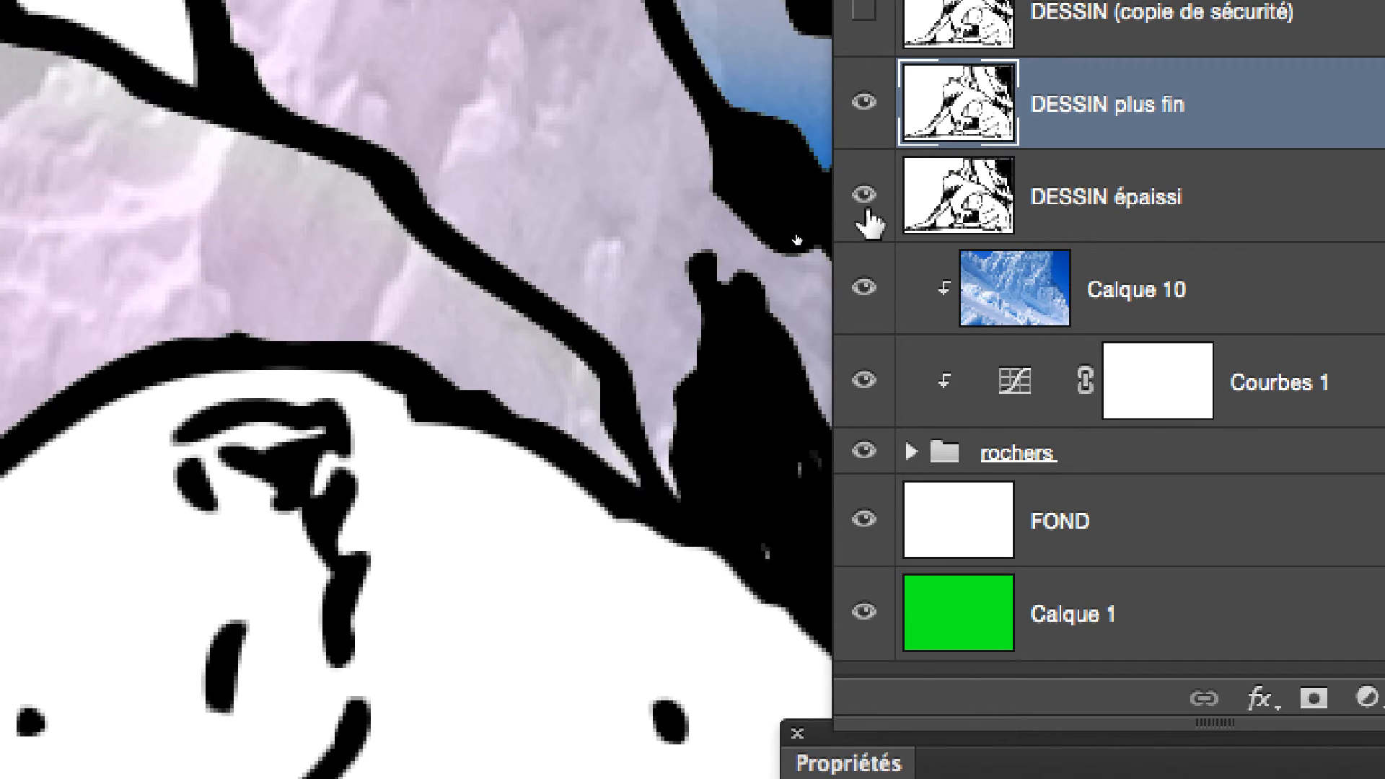
click(868, 211)
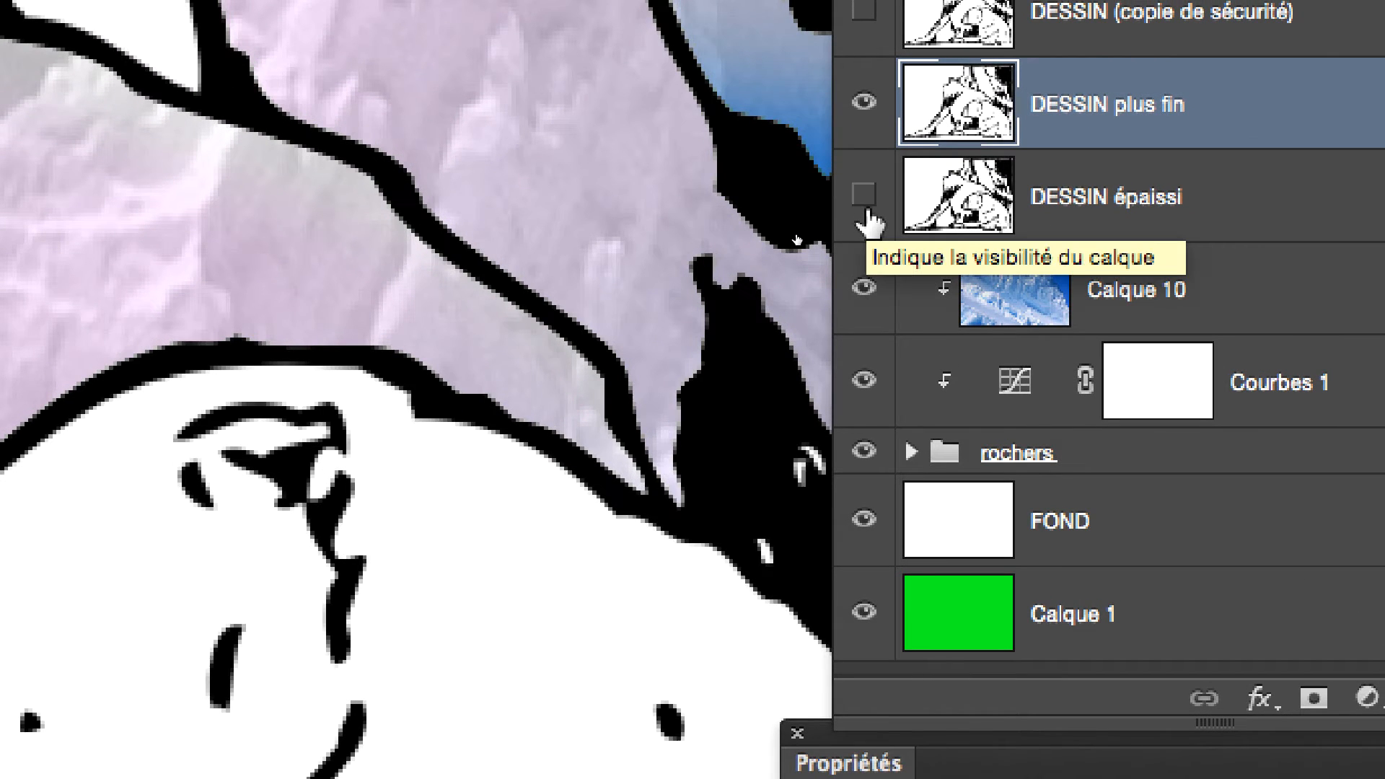
click(866, 211)
click(866, 209)
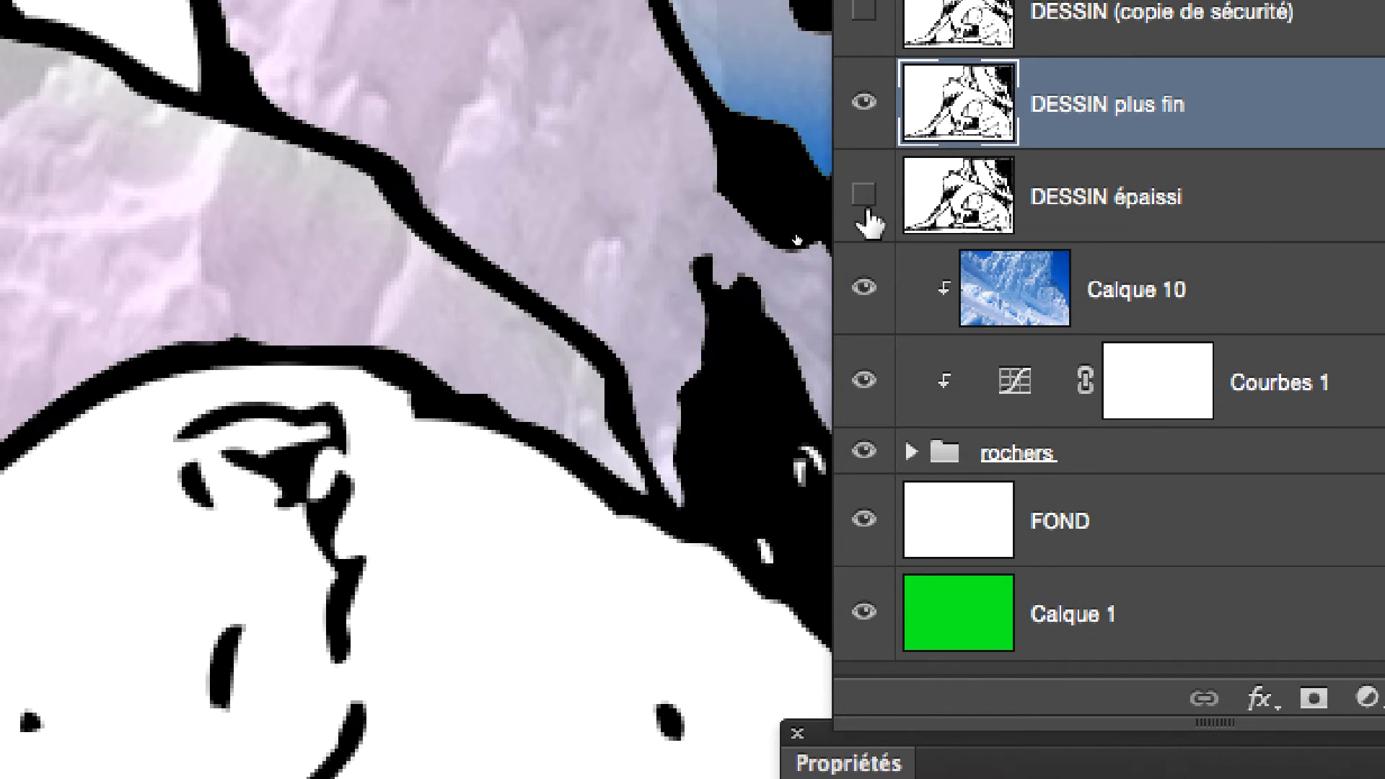
click(866, 209)
click(866, 209)
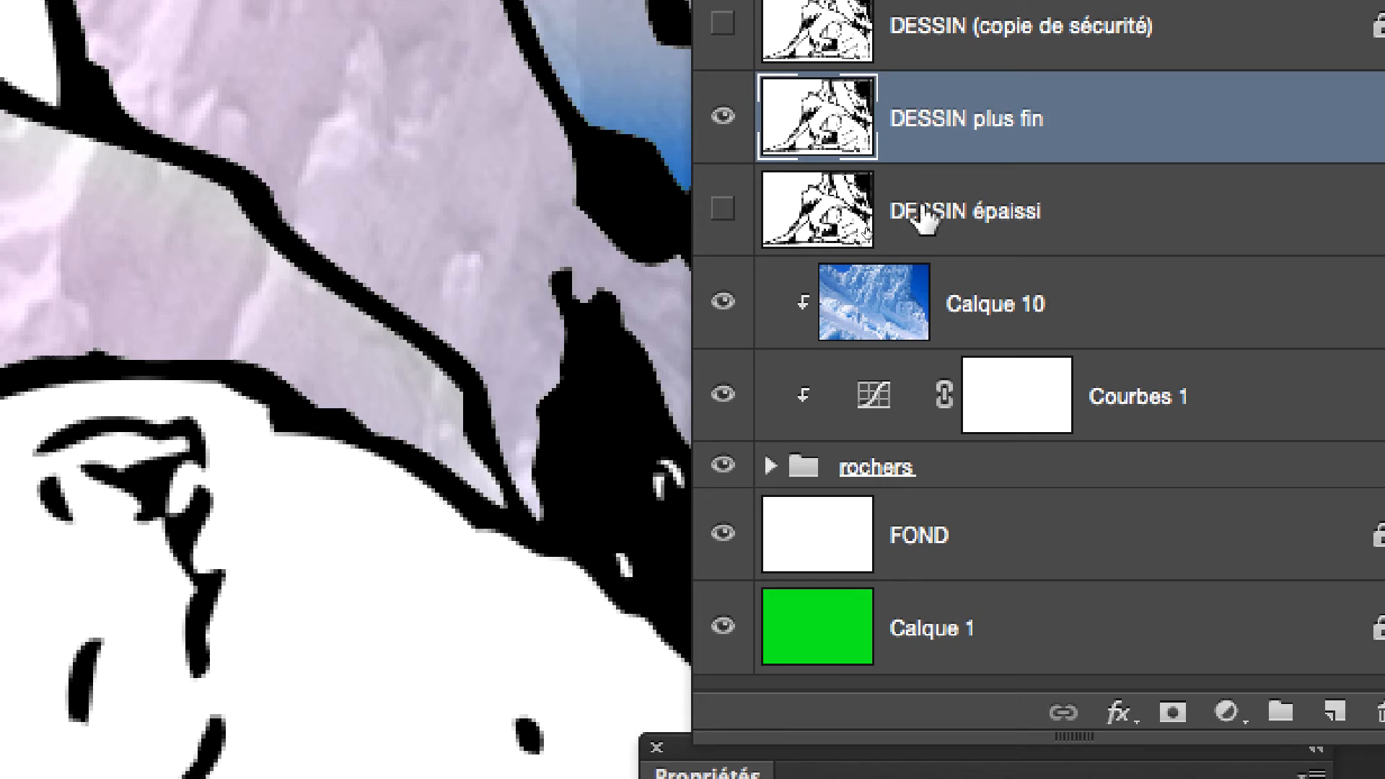
Start the Maximum filter on the DESSIN plus fin layer and place its dialog below the bear's ear.
click(924, 217)
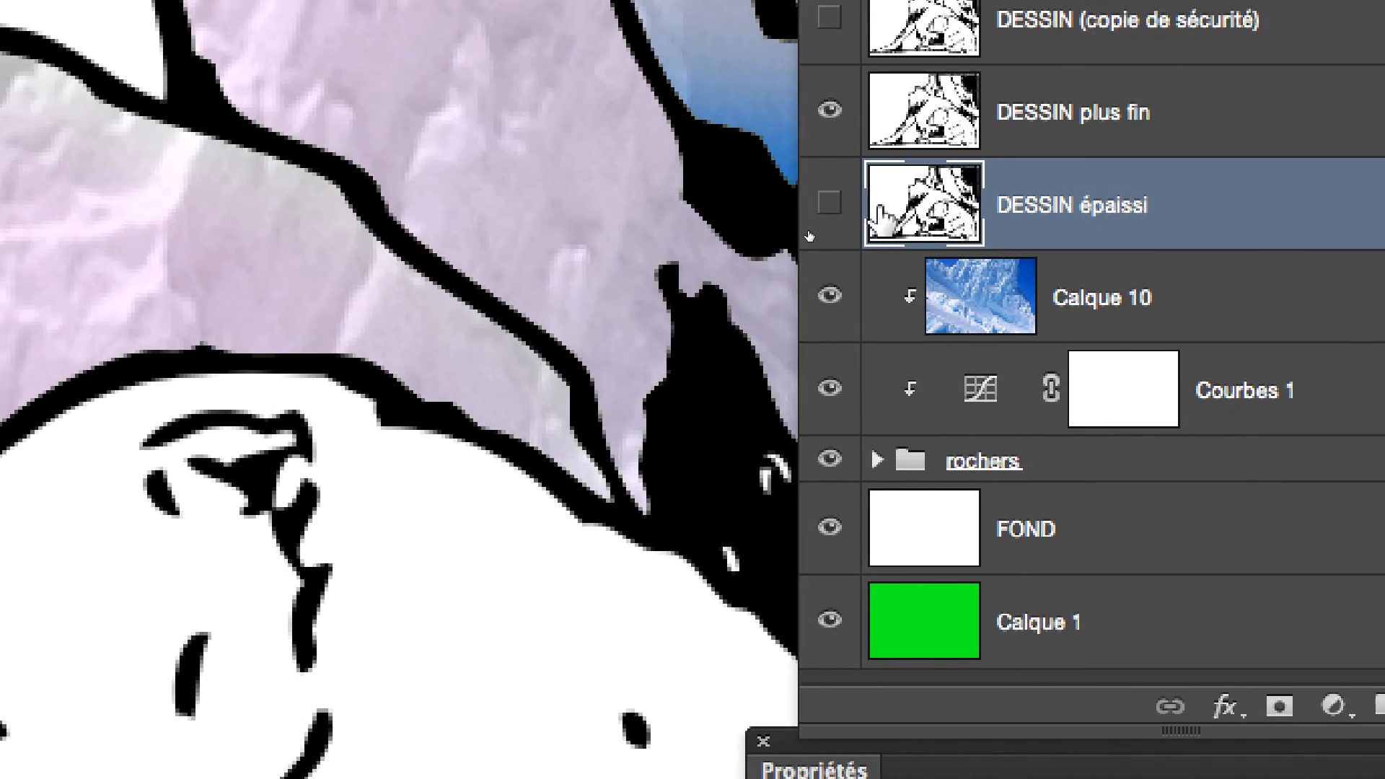
click(949, 148)
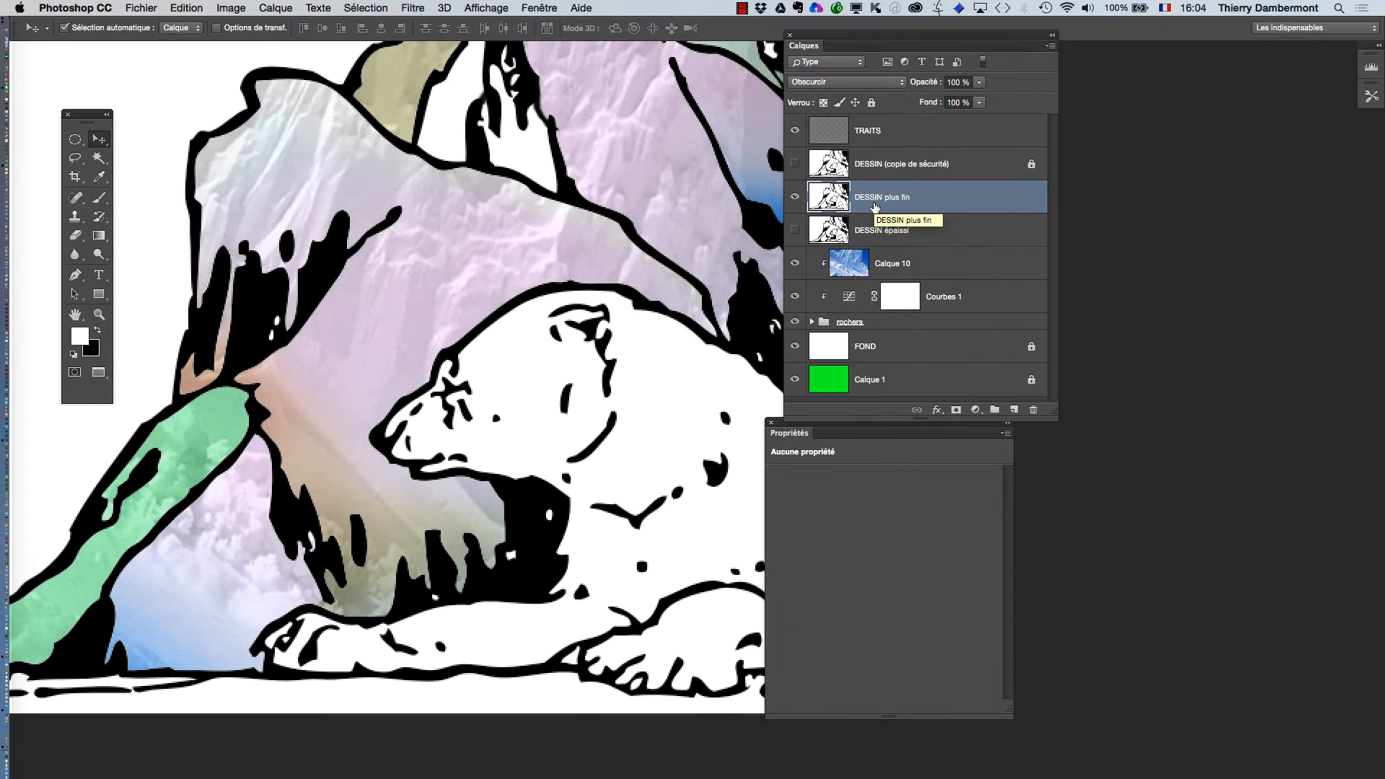
super+click(604, 427)
drag(517, 395, 522, 357)
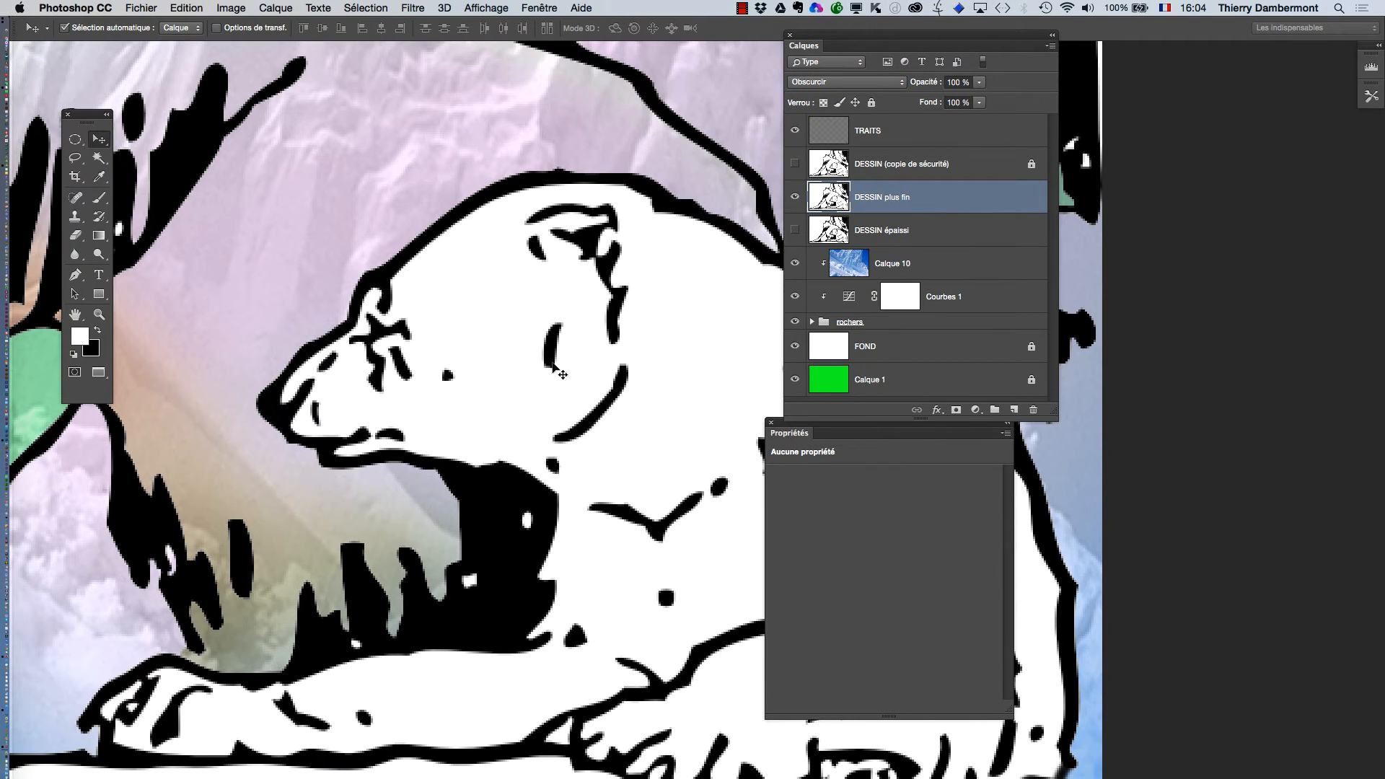
click(405, 7)
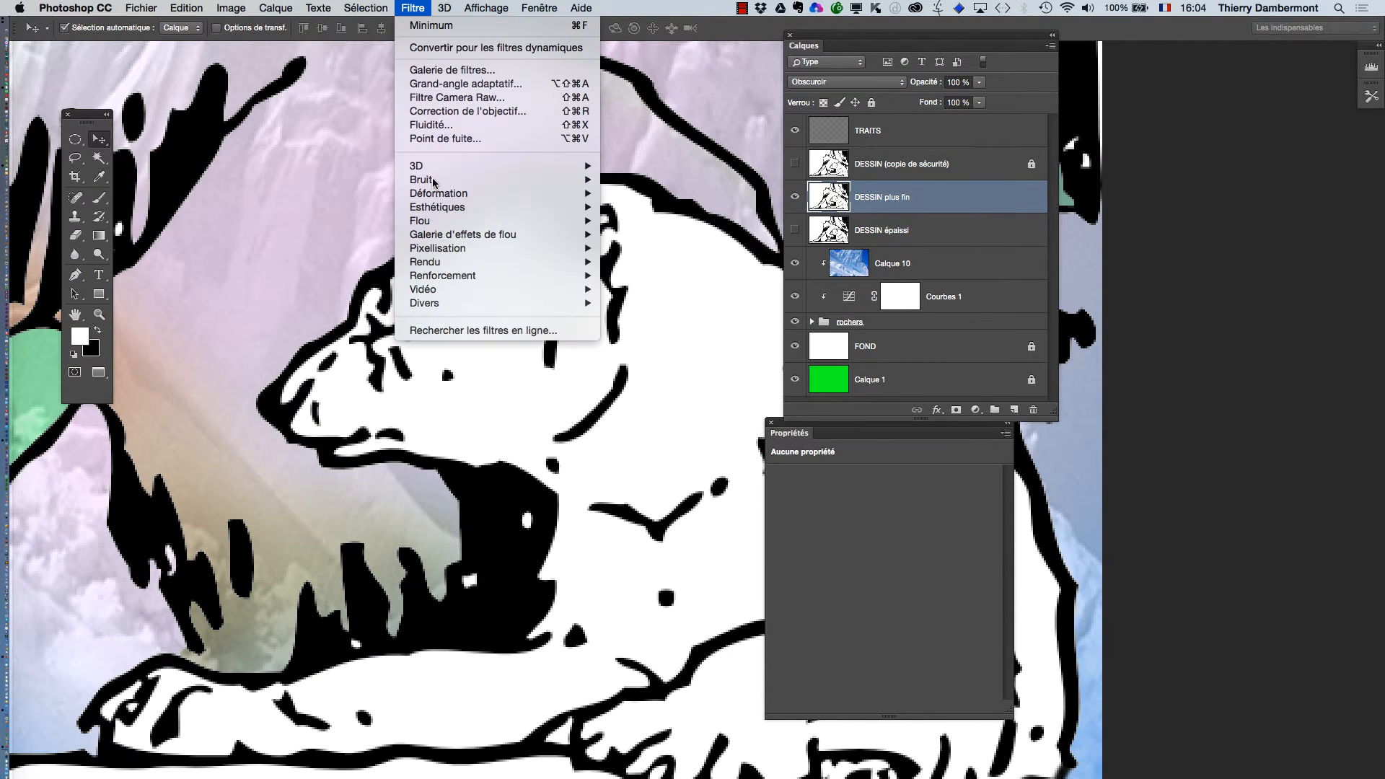
mouse_move(457, 305)
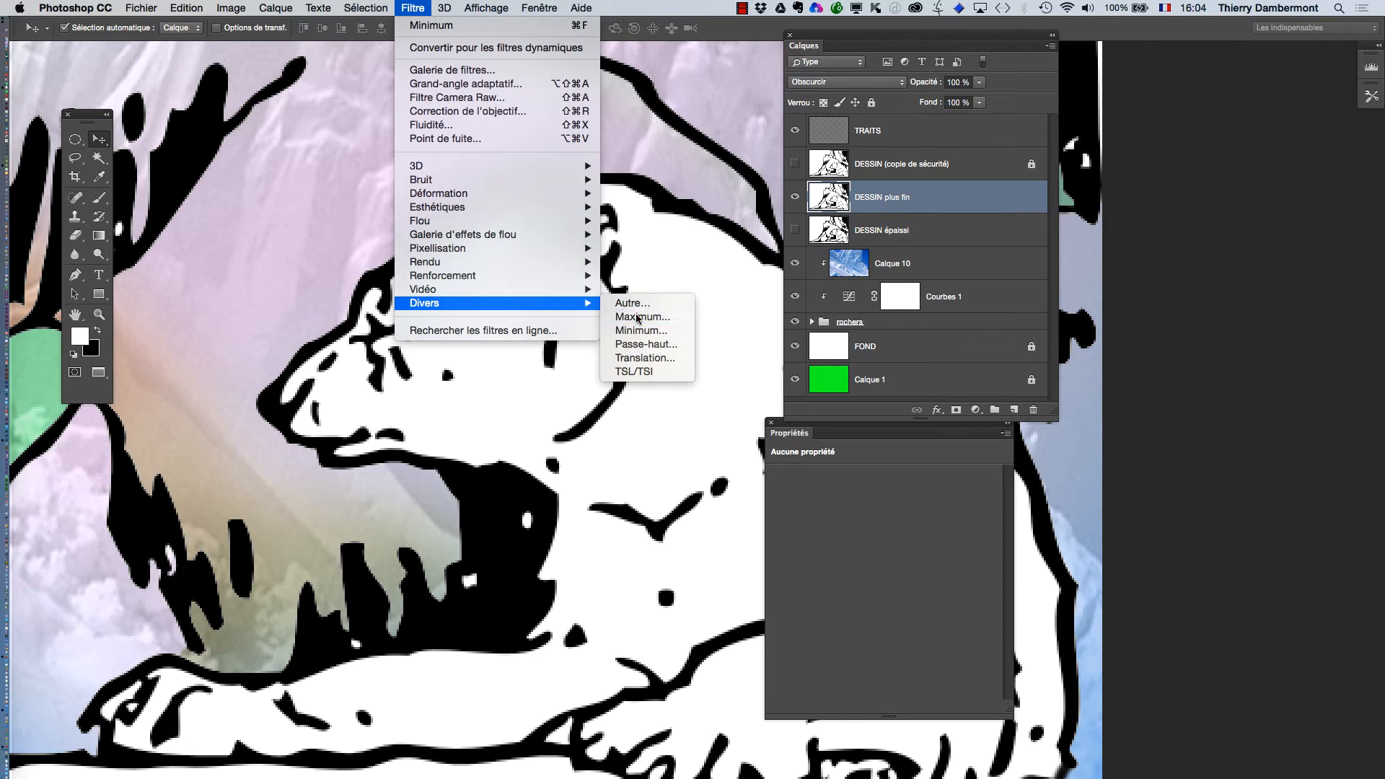
click(635, 316)
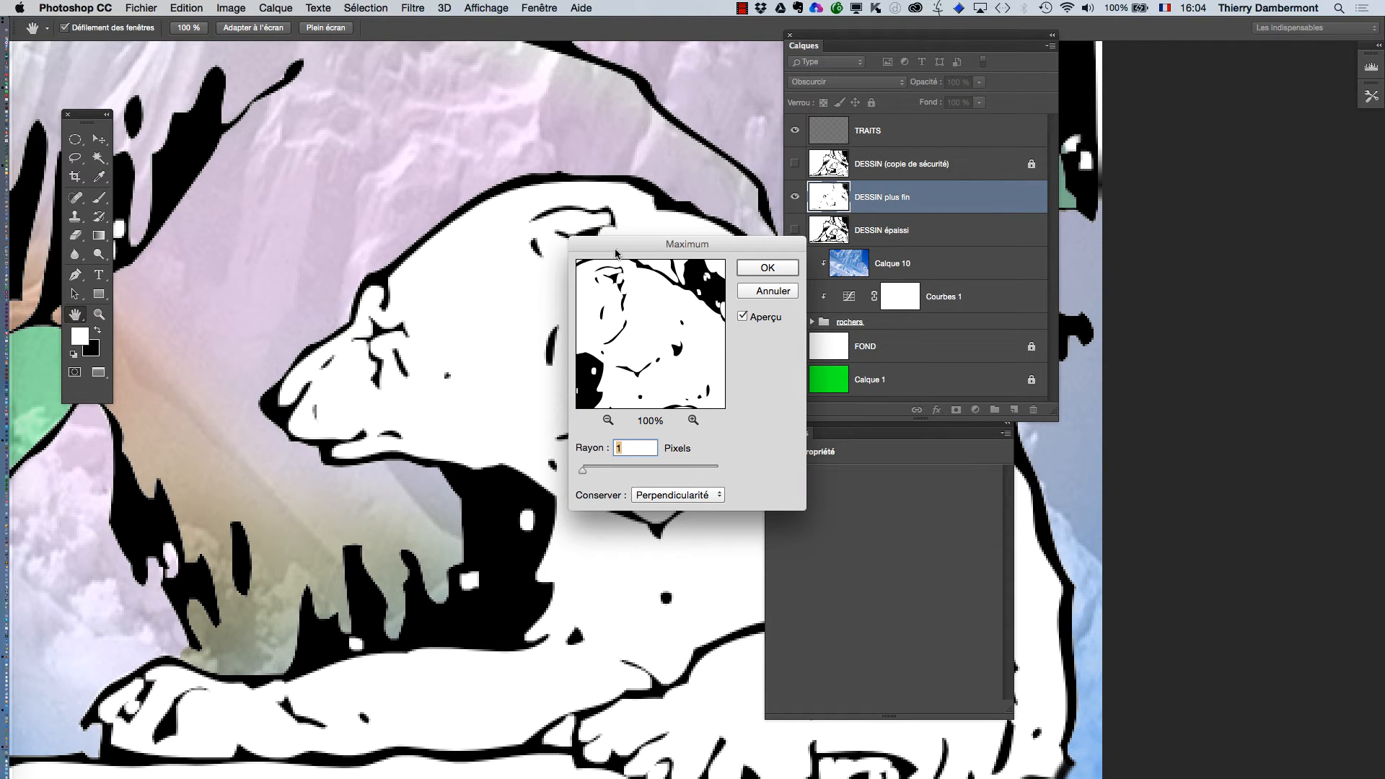
drag(615, 253, 614, 350)
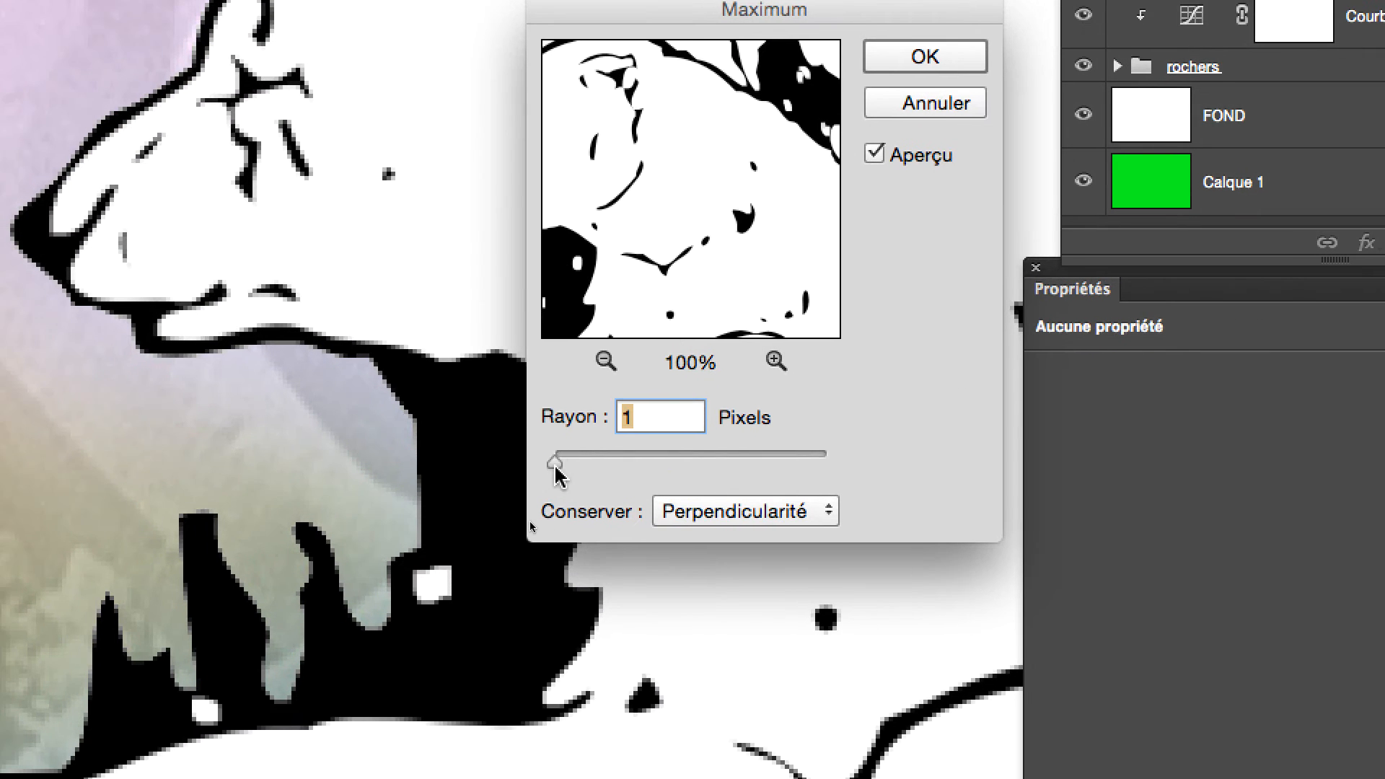
Preview the Maximum filter with radii of 3 and 2 pixels, return to 1 pixel and move the dialog clear of the bear.
drag(554, 466, 556, 466)
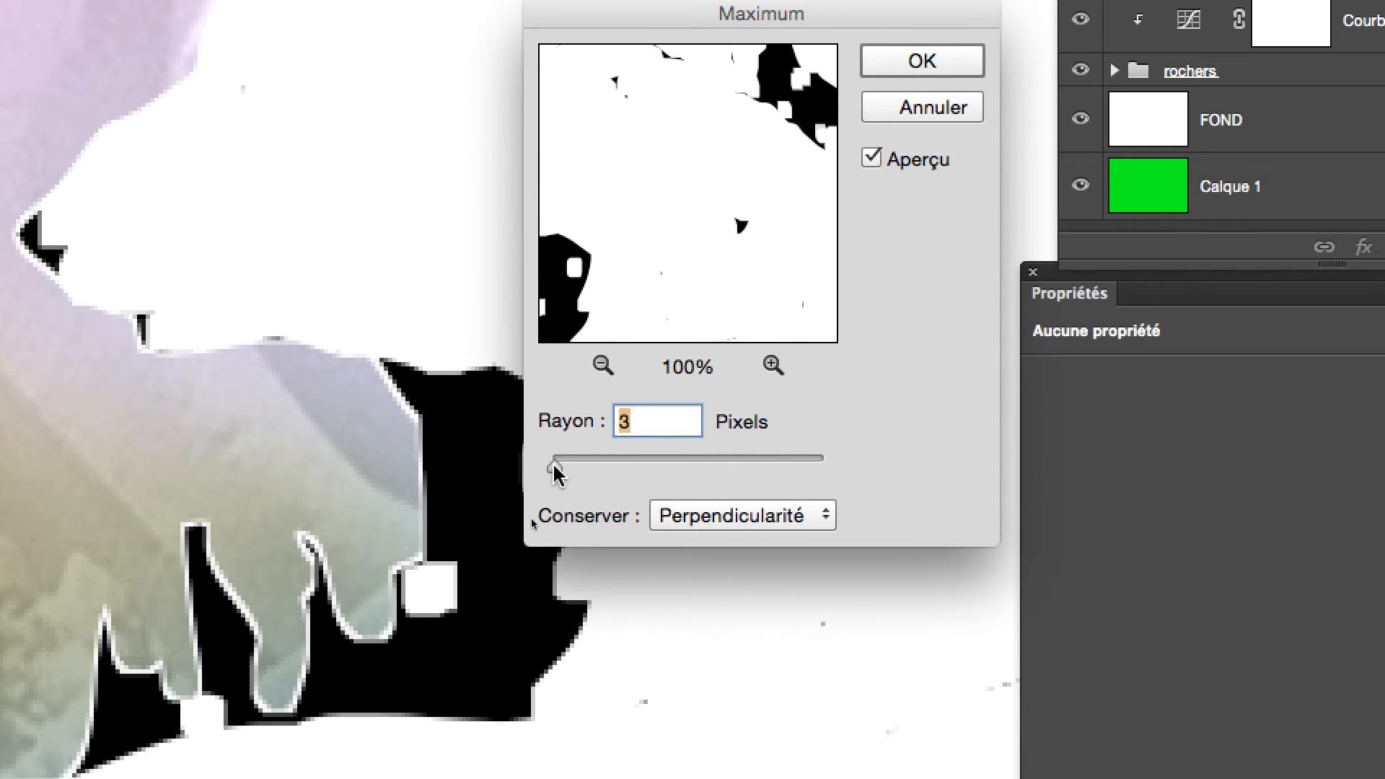
text(2)
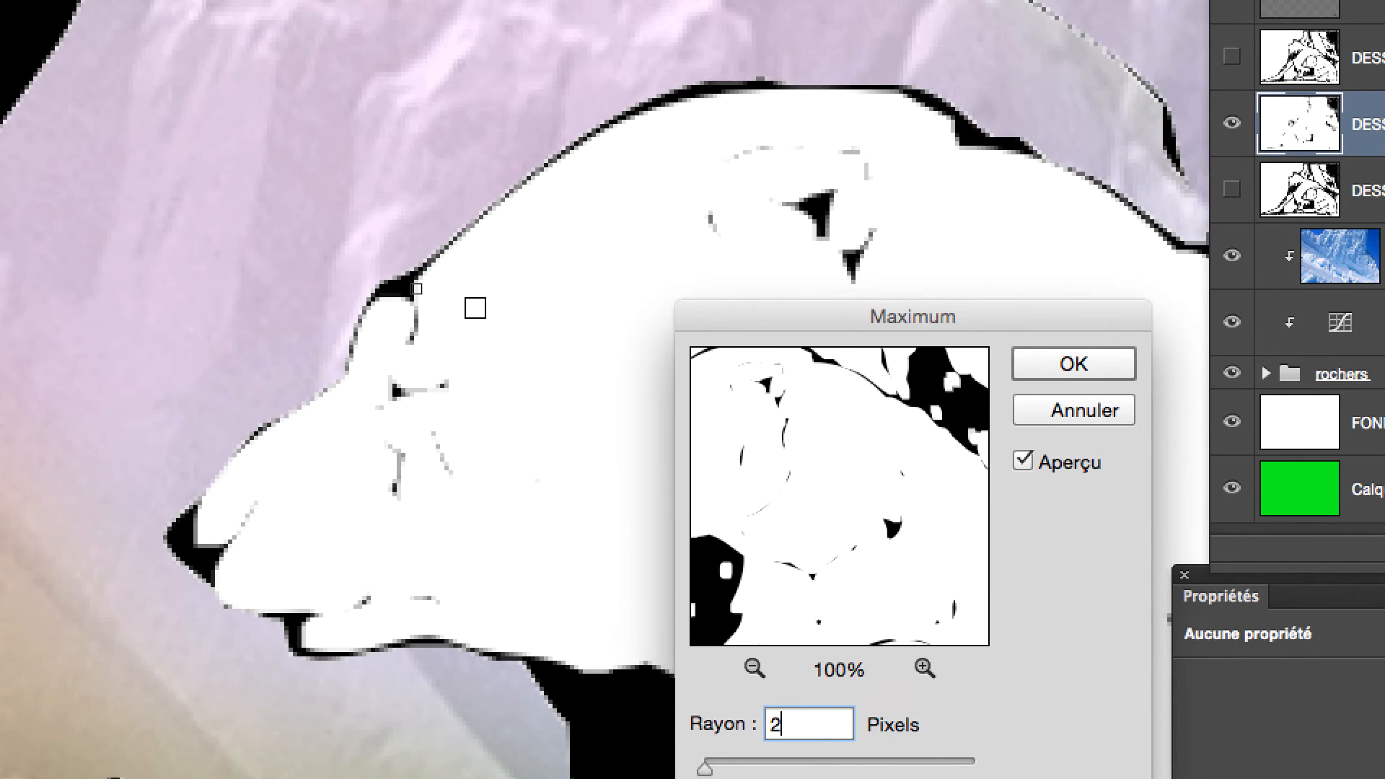
drag(701, 770, 696, 771)
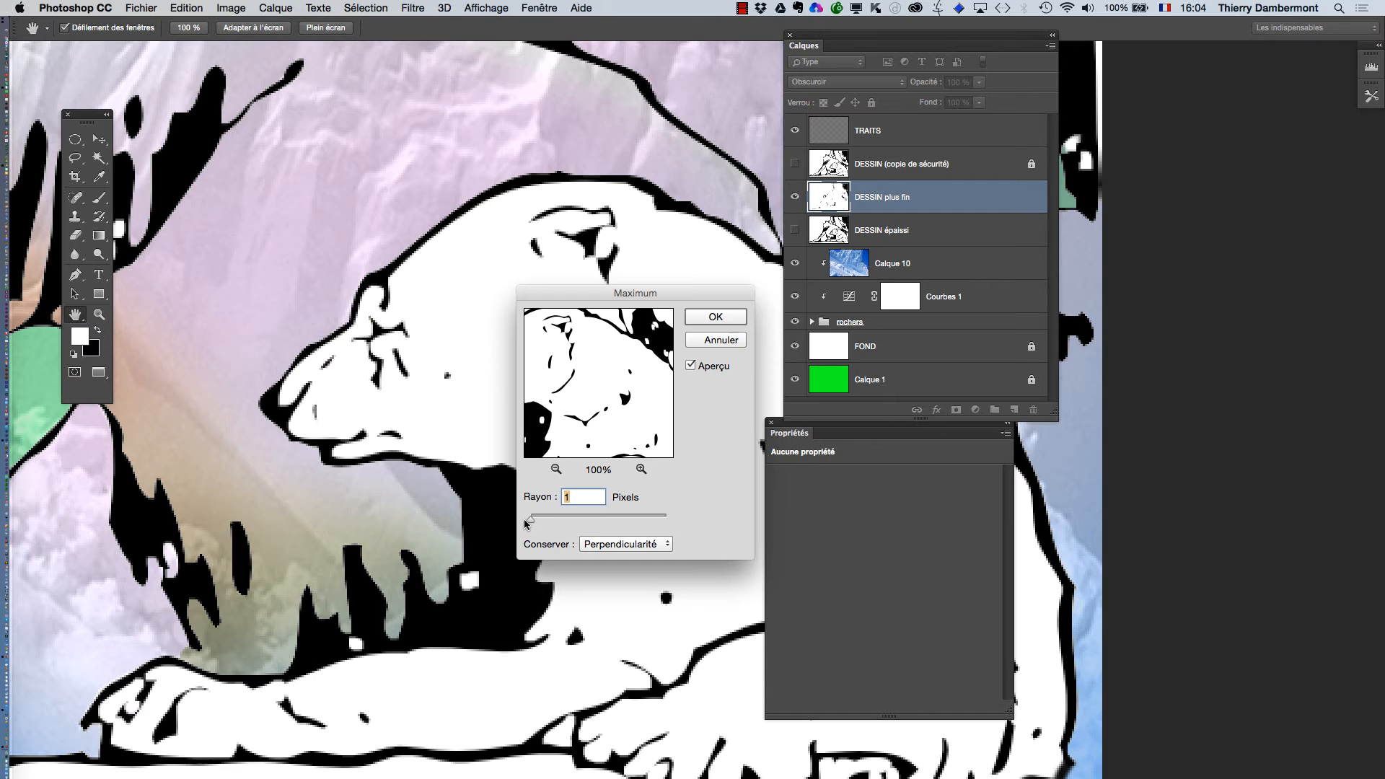
drag(563, 298, 1126, 238)
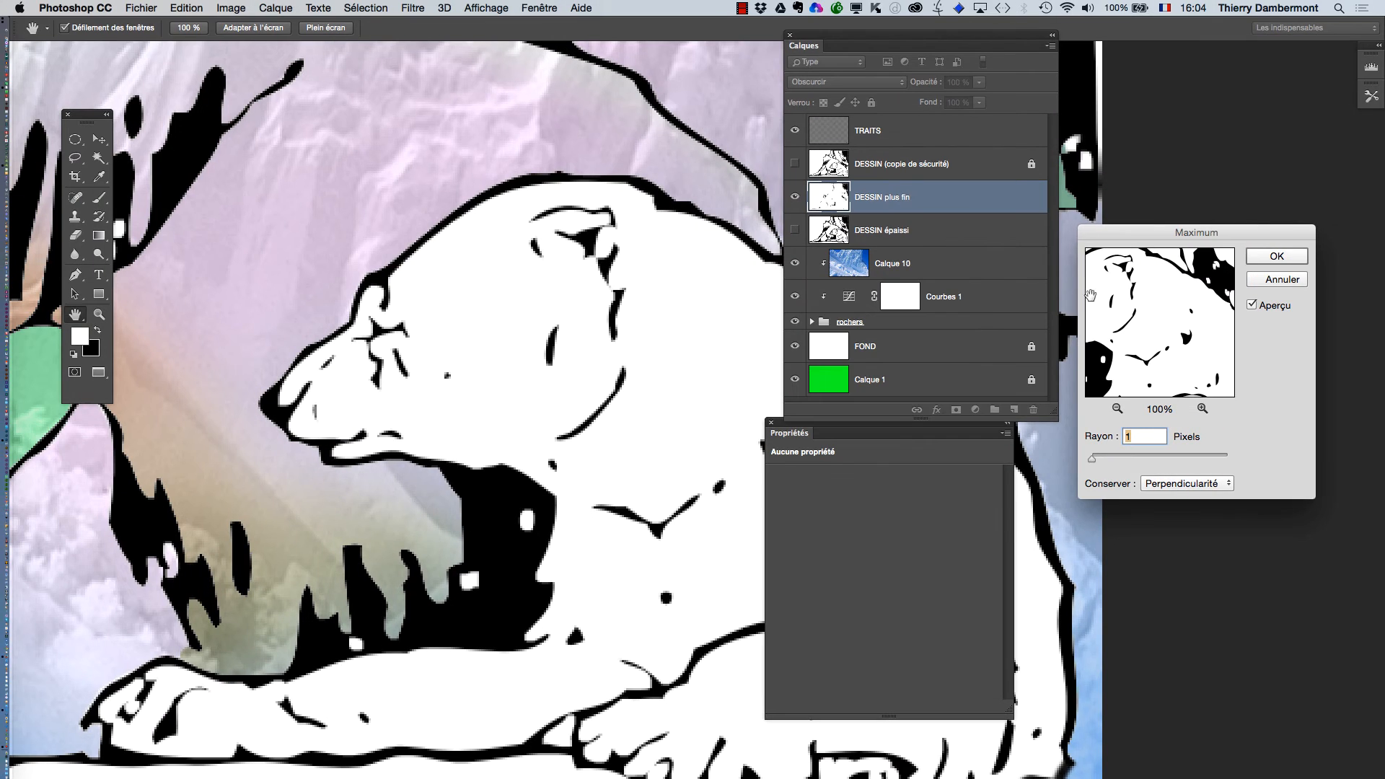
Apply the Maximum filter with a 1 pixel radius to the DESSIN plus fin layer.
drag(1113, 238, 638, 294)
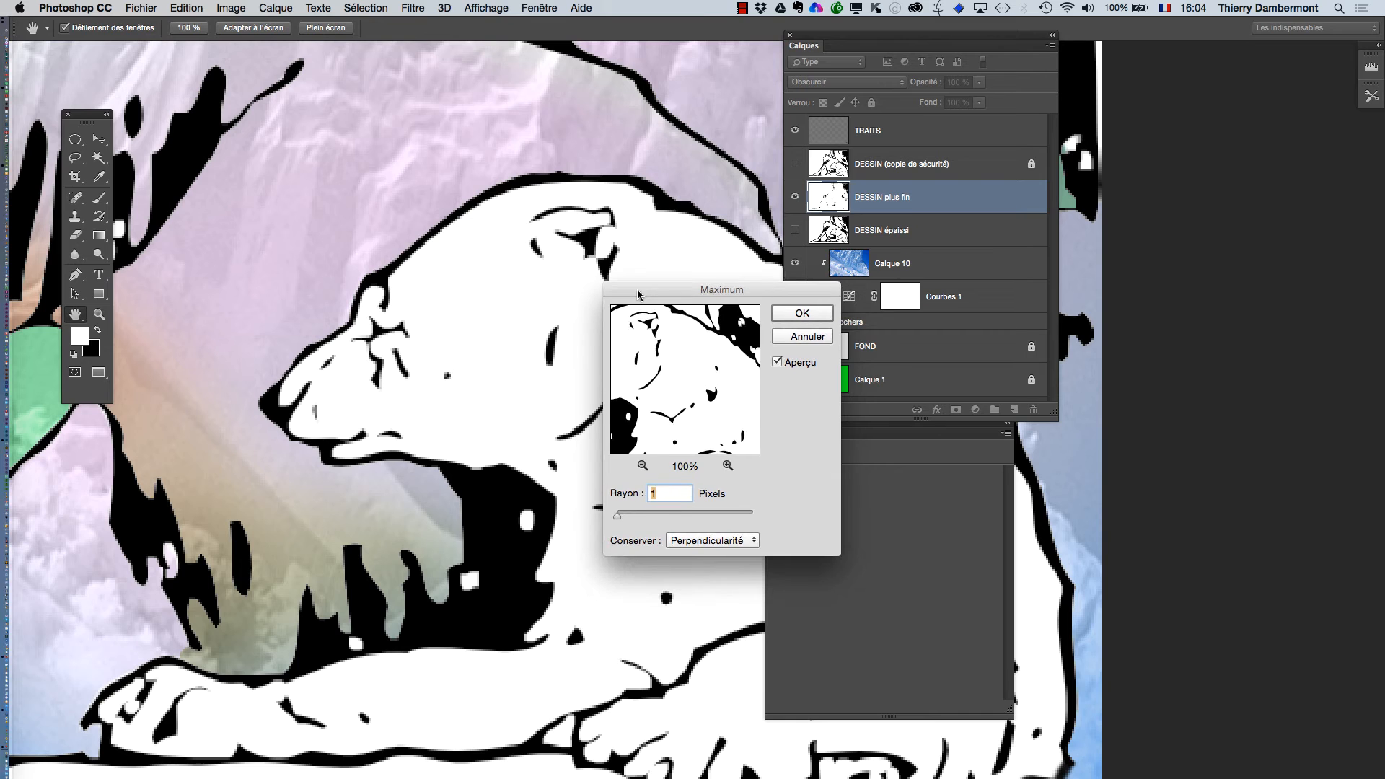
click(798, 313)
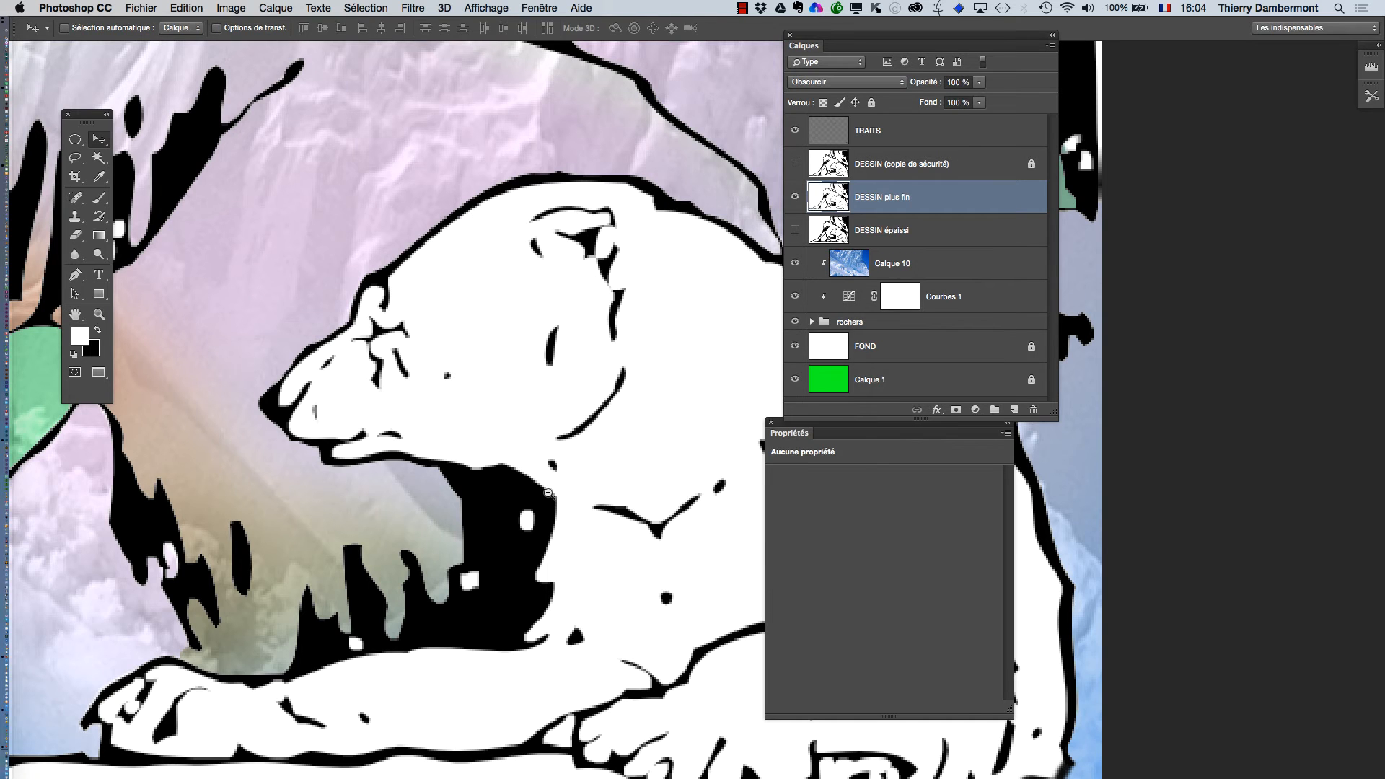
alt+click(549, 493)
drag(556, 473, 480, 377)
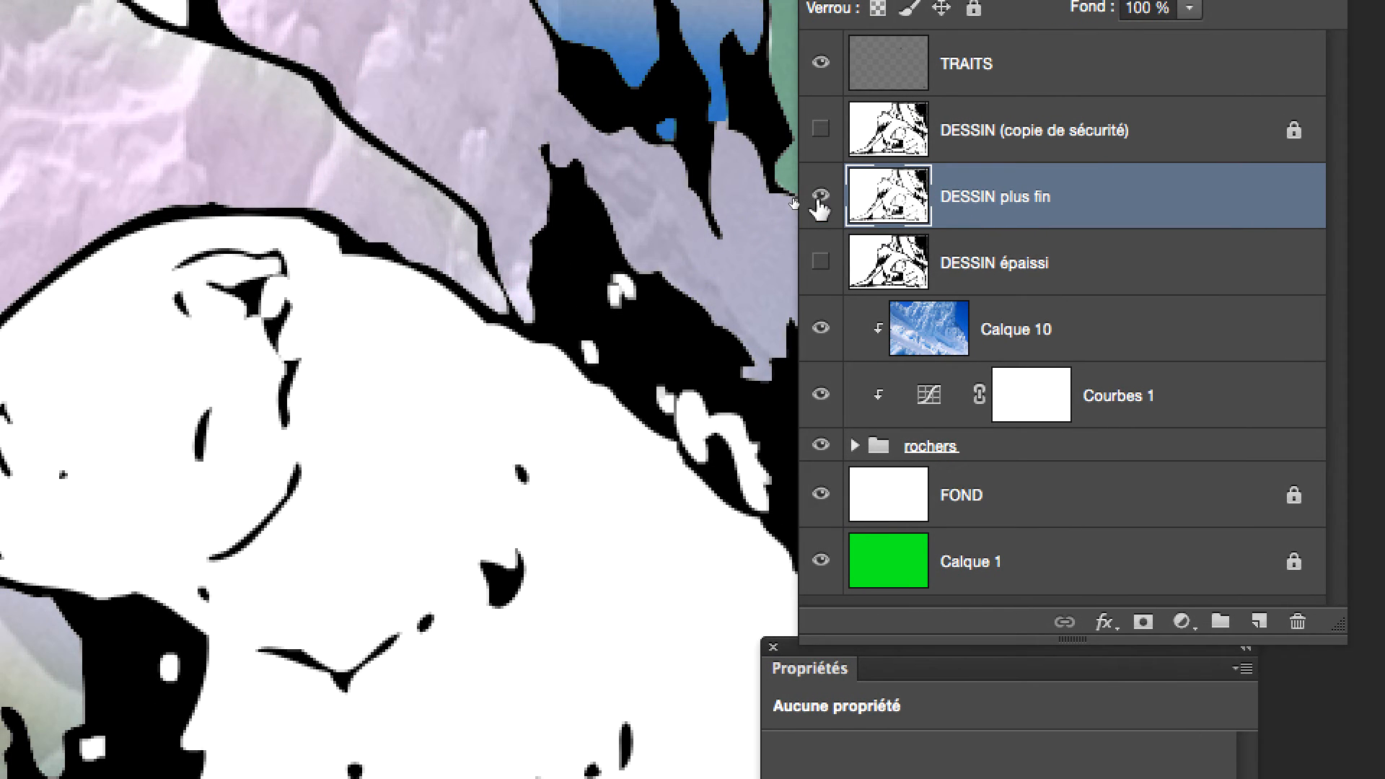
Compare the thinned and thickened outlines by showing DESSIN plus fin and DESSIN épaissi in turn, leaving only DESSIN plus fin visible.
click(820, 196)
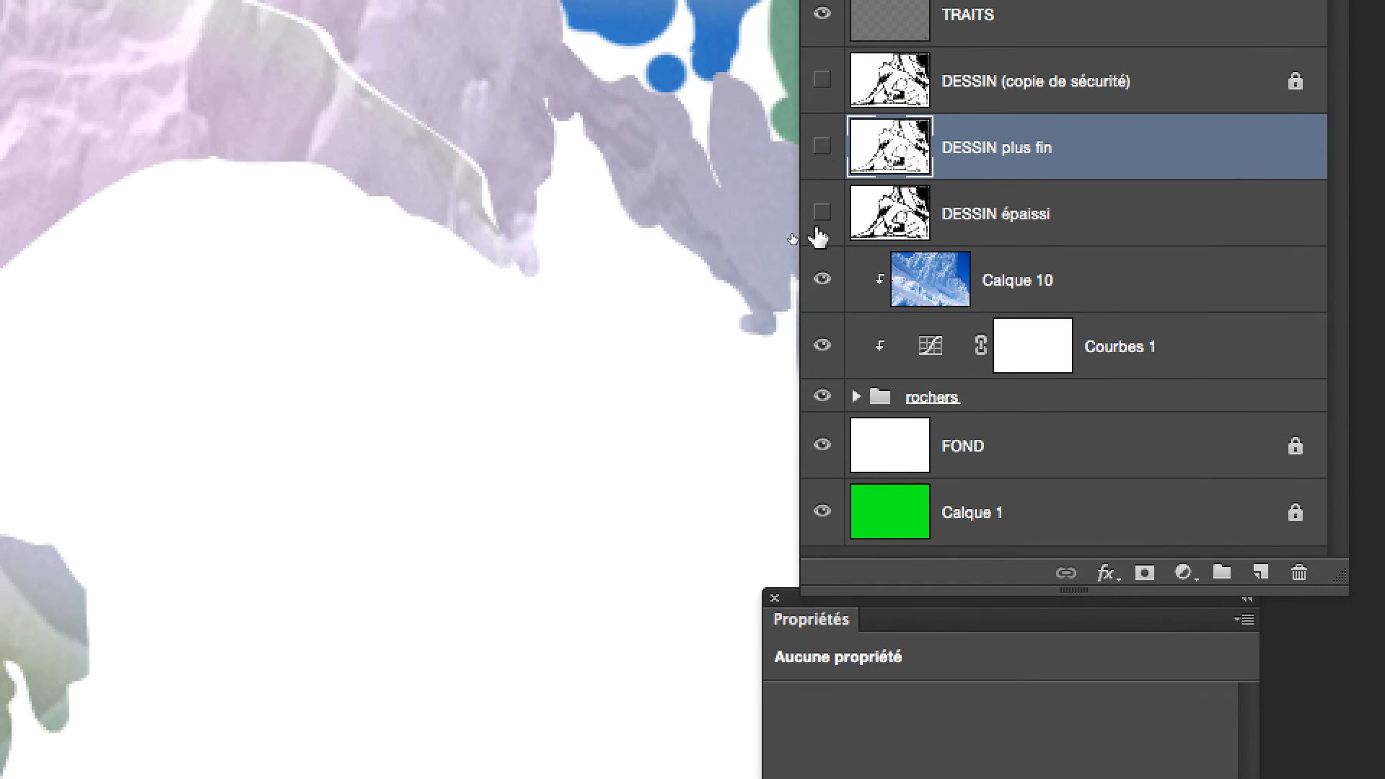
click(821, 263)
click(822, 218)
click(822, 151)
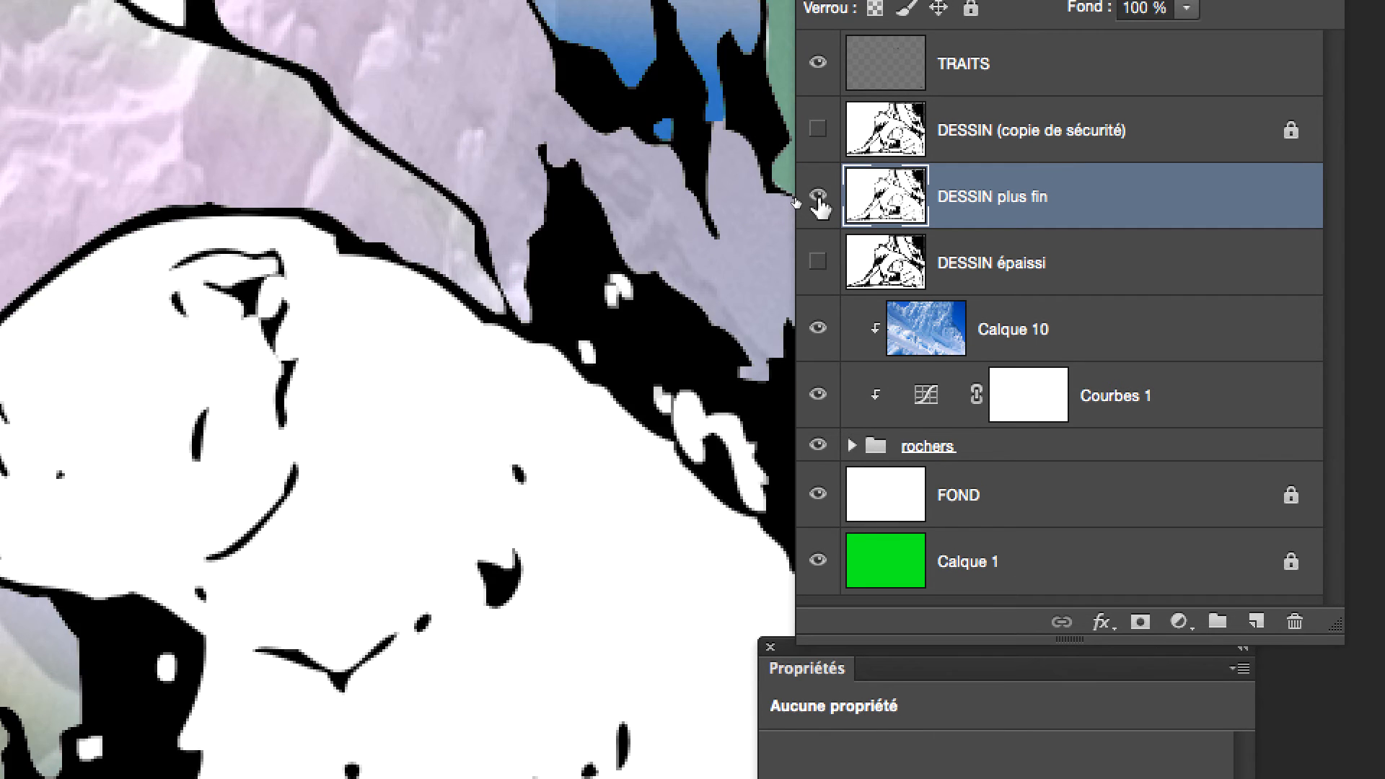
click(822, 151)
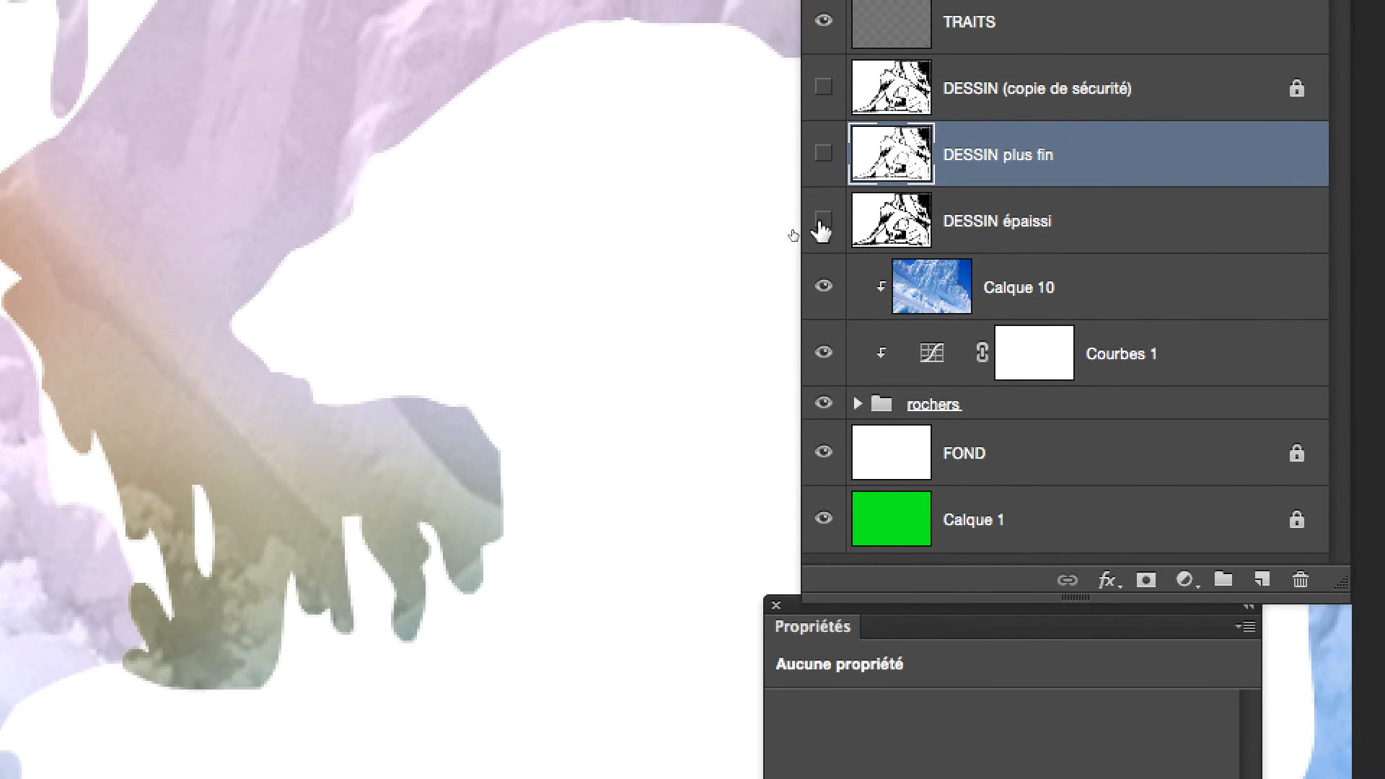
click(821, 219)
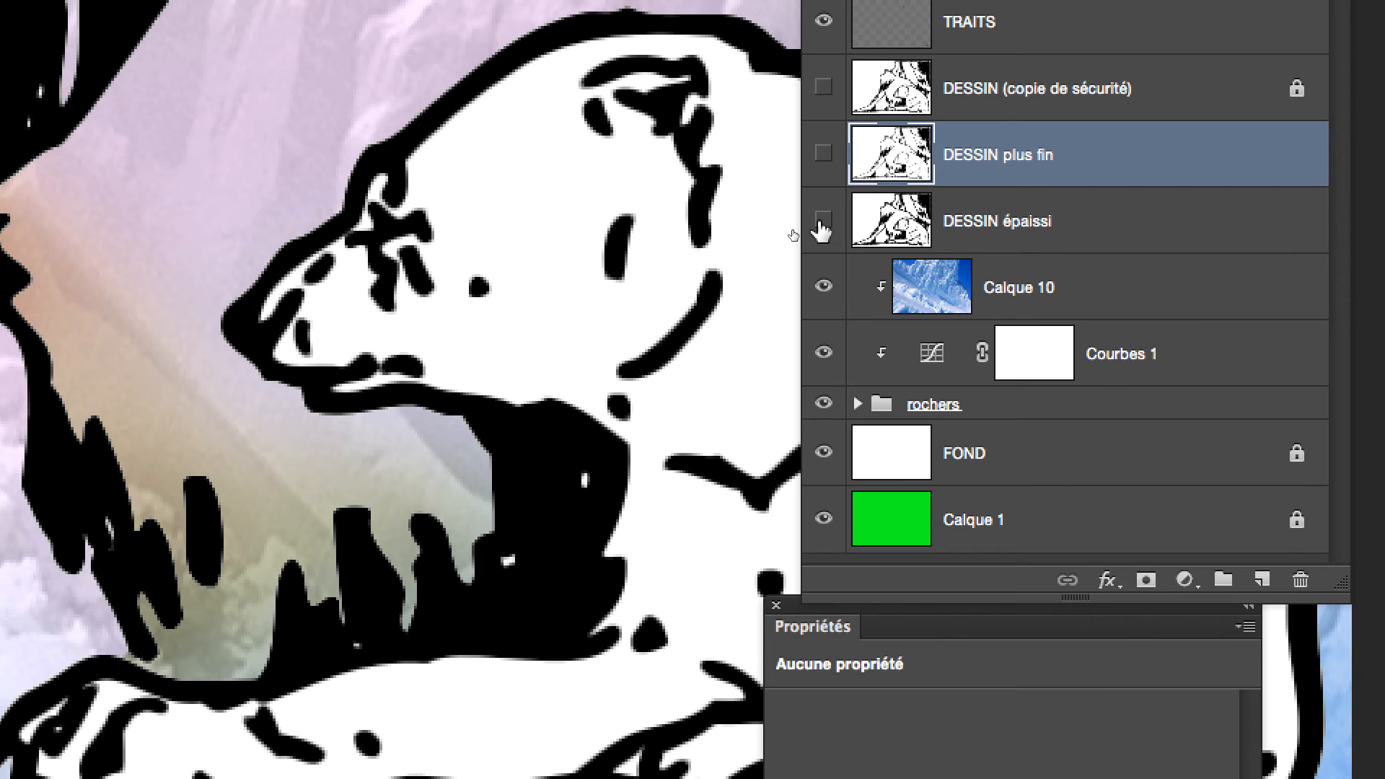
click(821, 221)
click(822, 154)
click(824, 195)
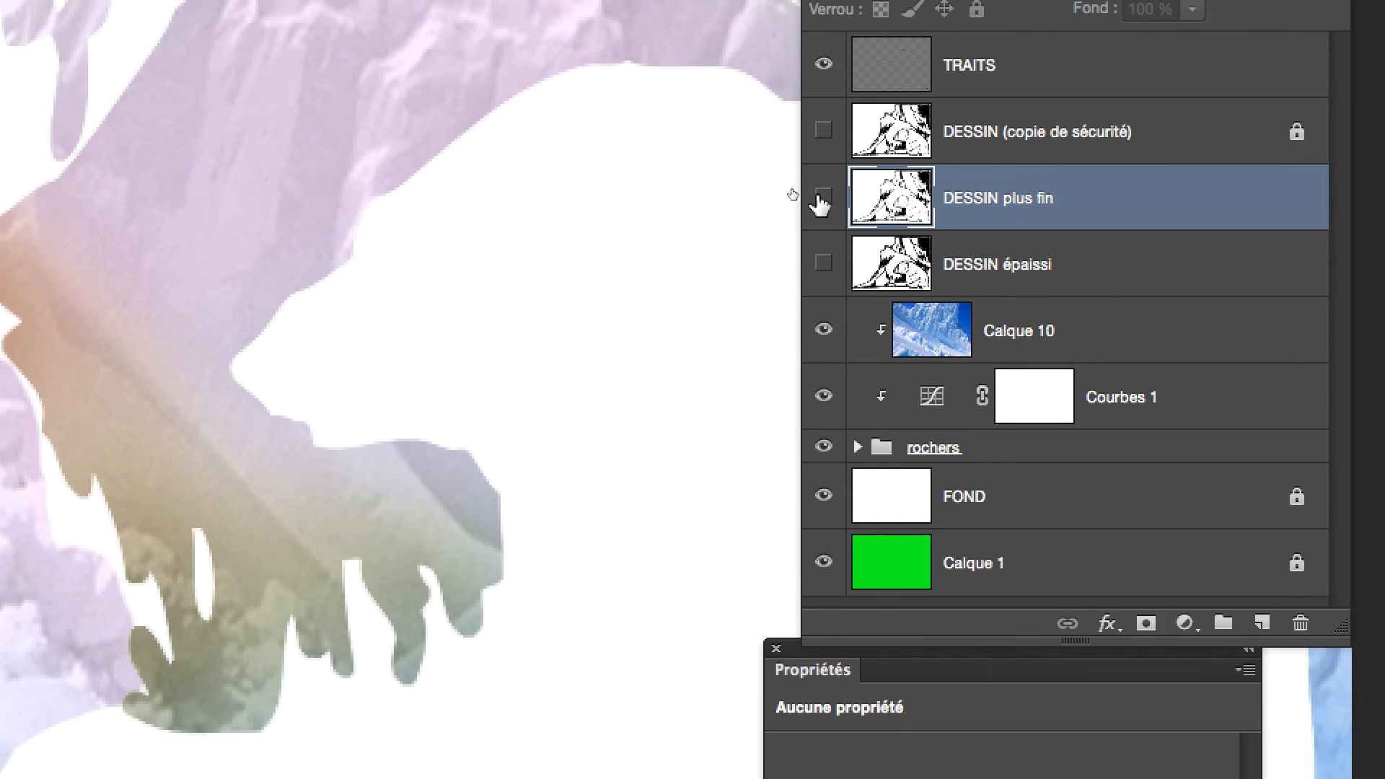
click(825, 129)
click(822, 173)
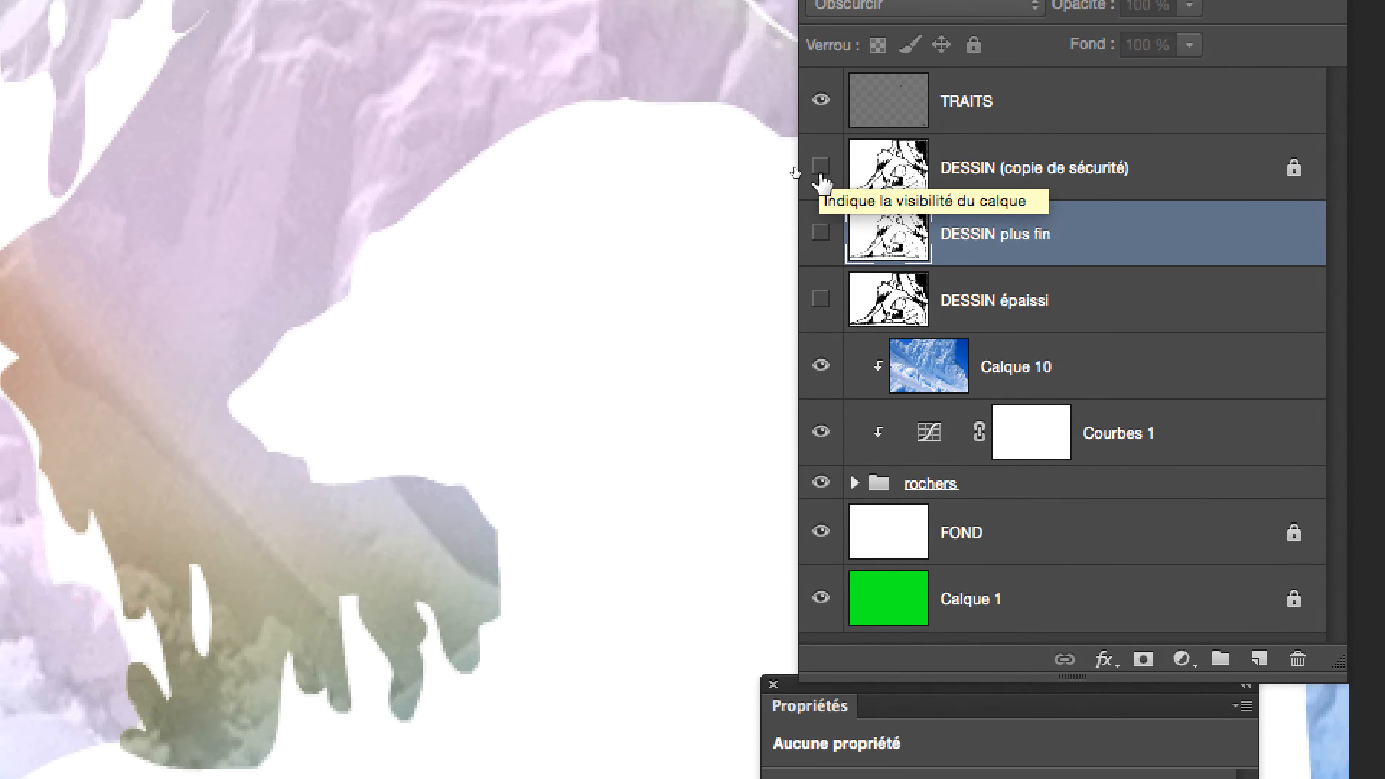
click(821, 196)
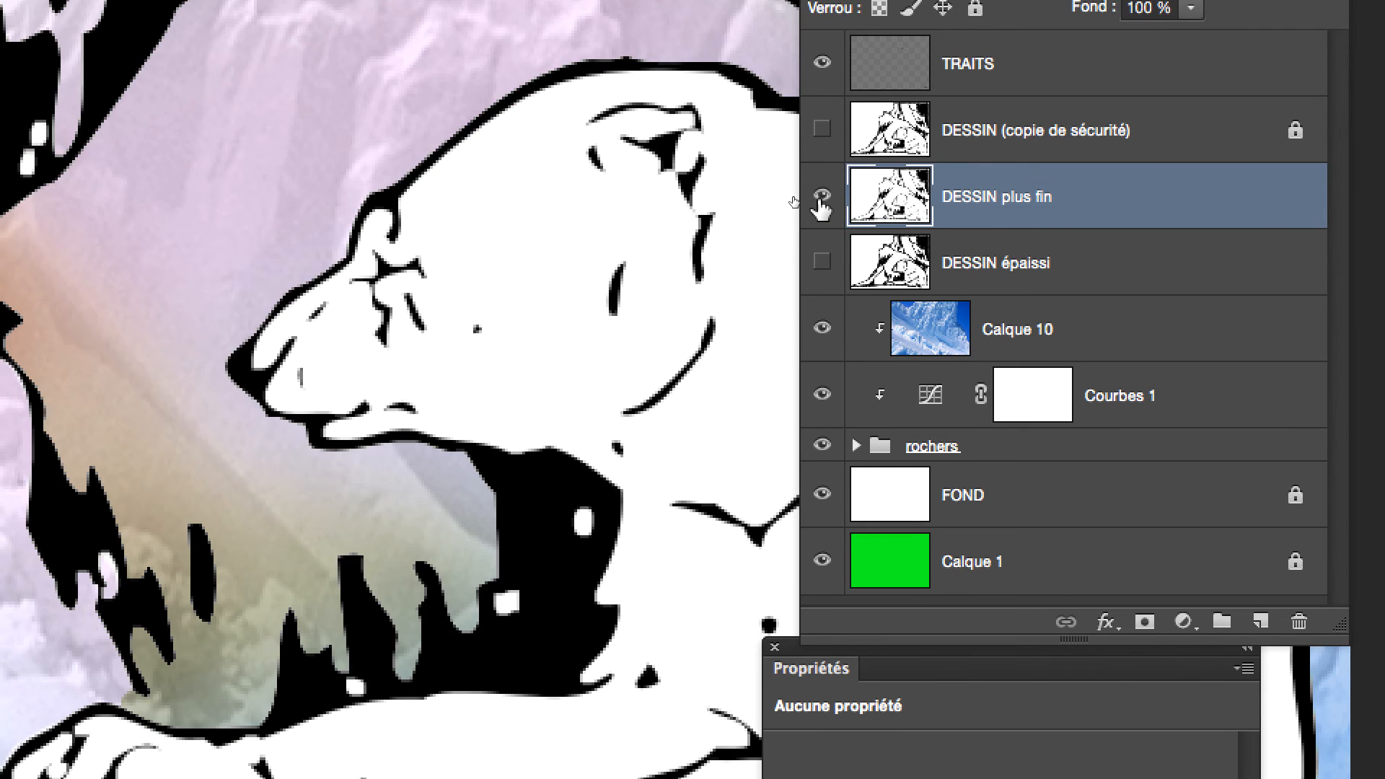
click(822, 198)
click(822, 264)
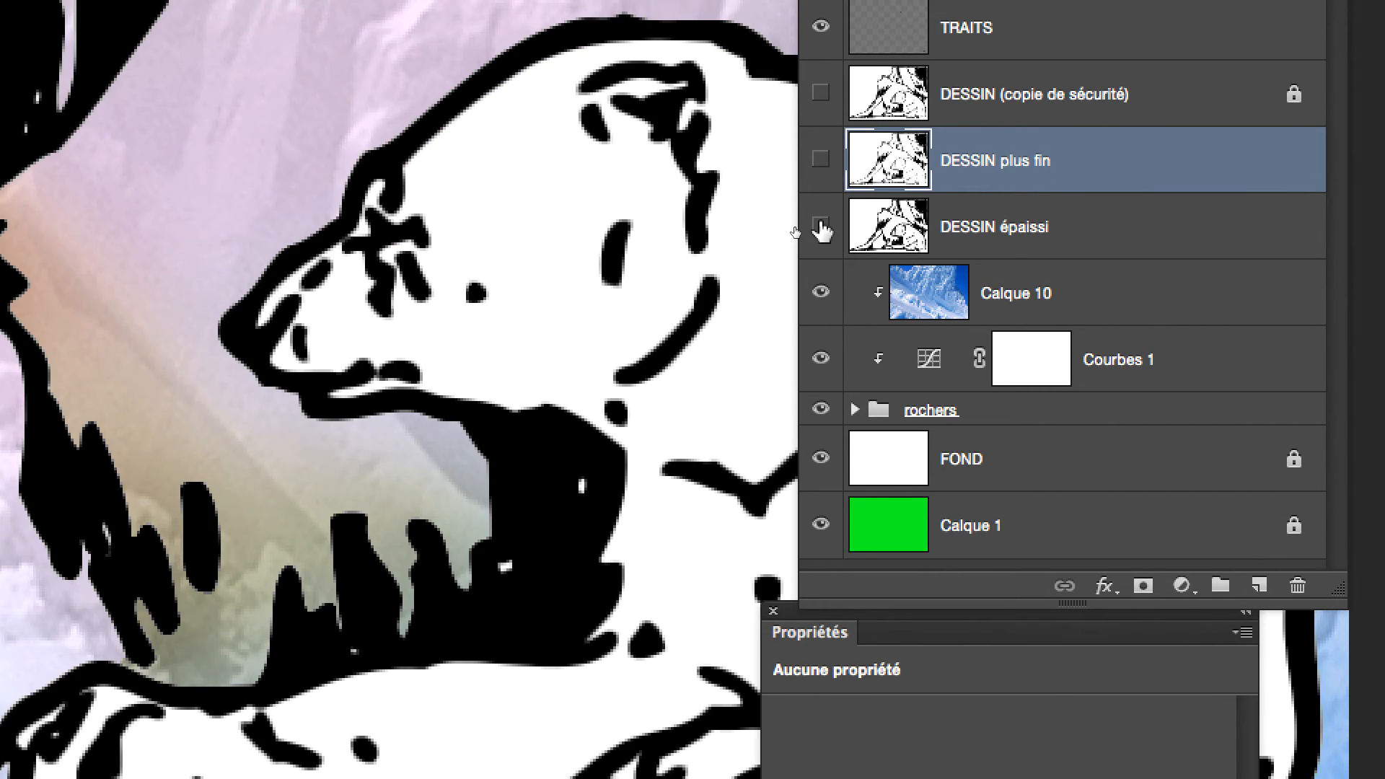
click(822, 228)
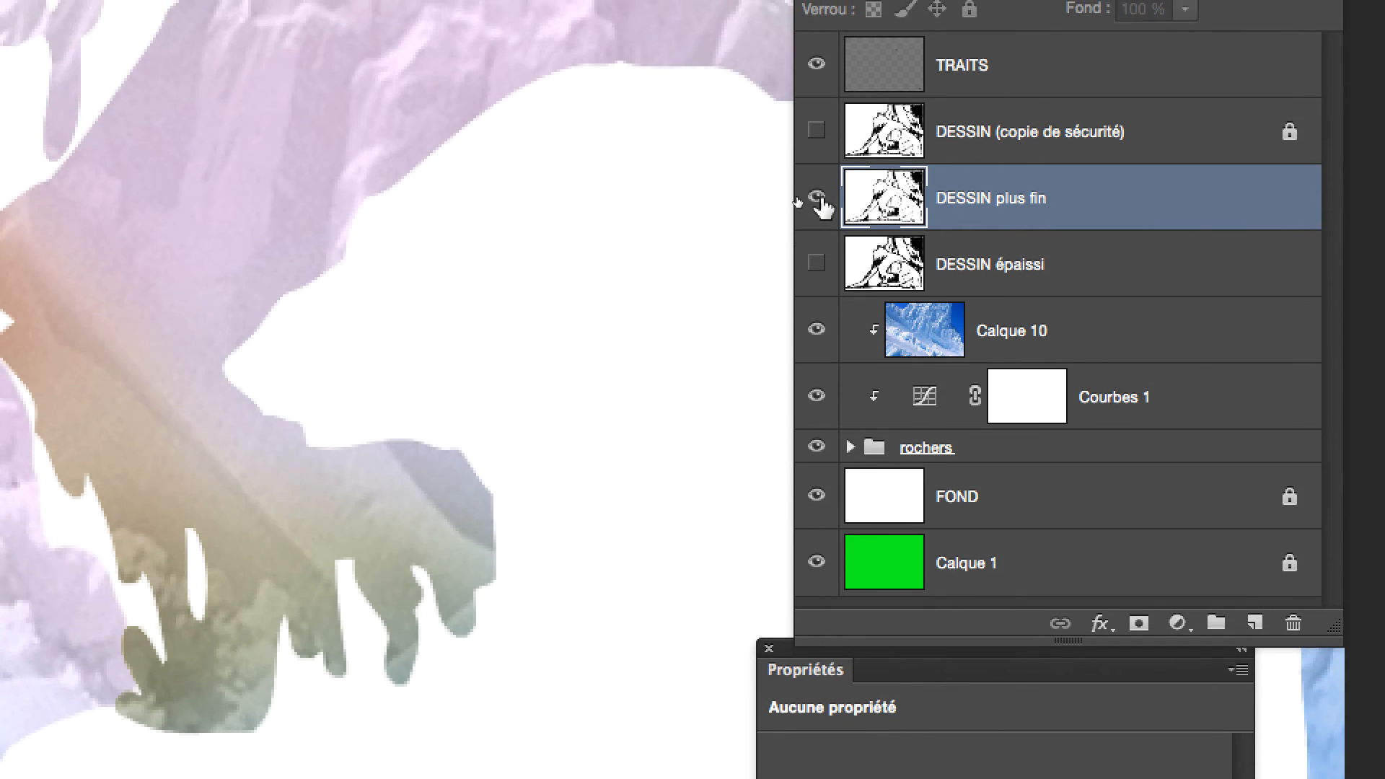
click(822, 159)
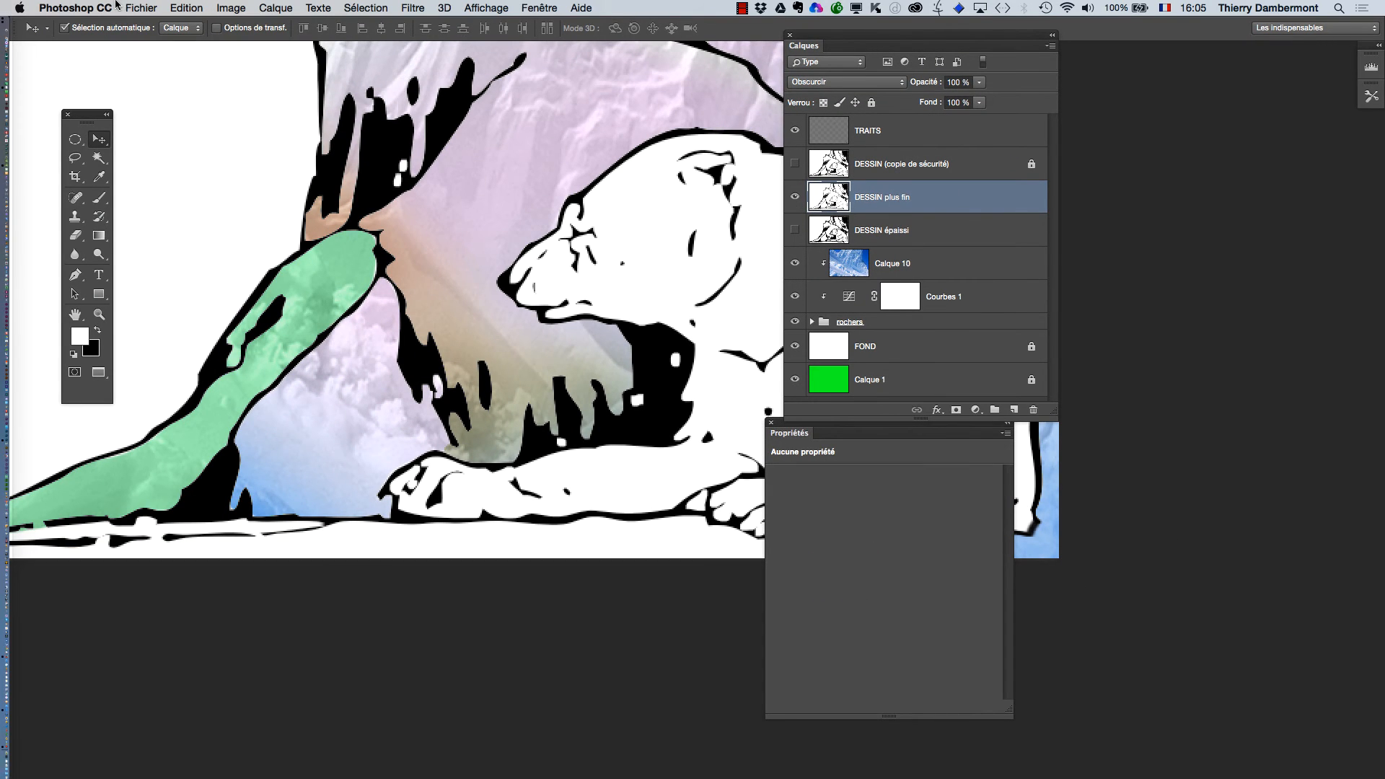
Save the document under the new name Polar-bear-HD1-02m.psd in Photoshop format with its layers.
click(140, 7)
click(181, 159)
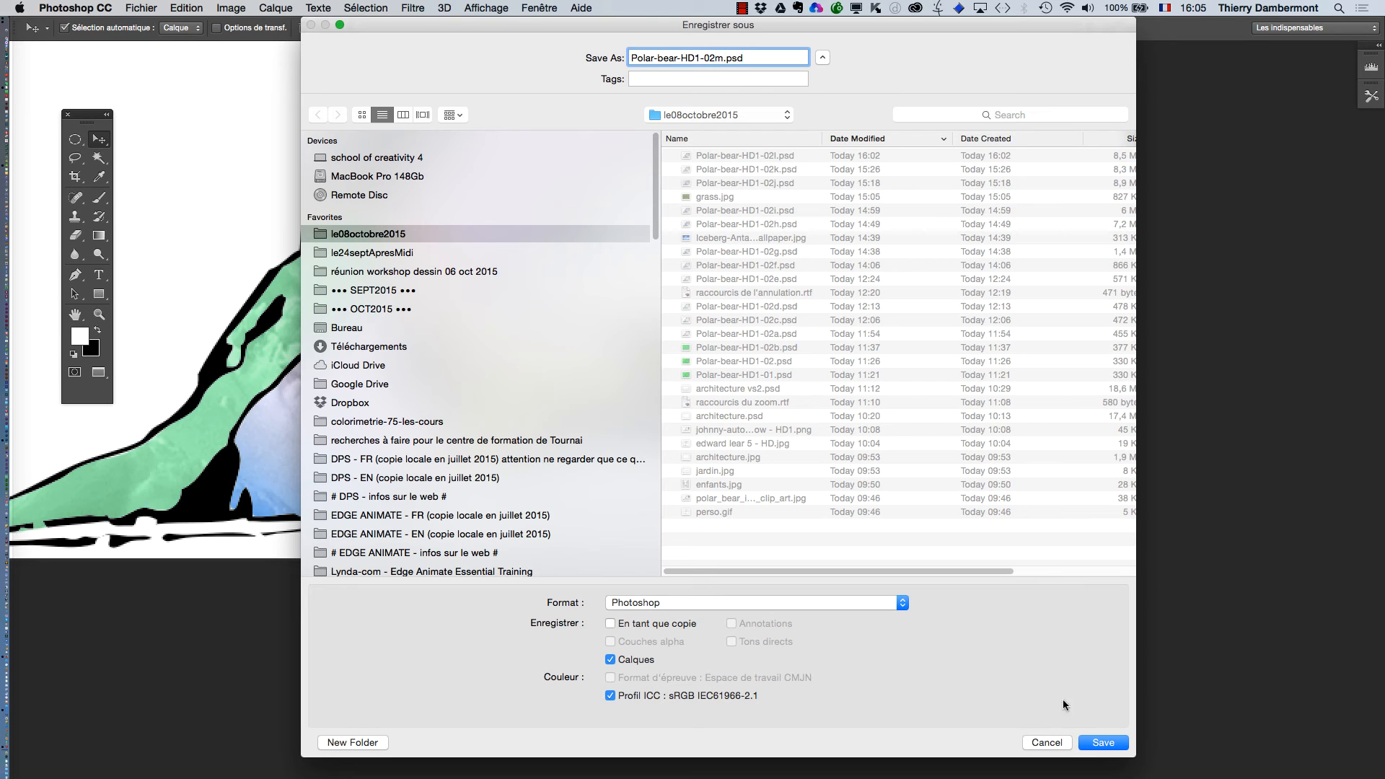
click(1090, 743)
click(927, 336)
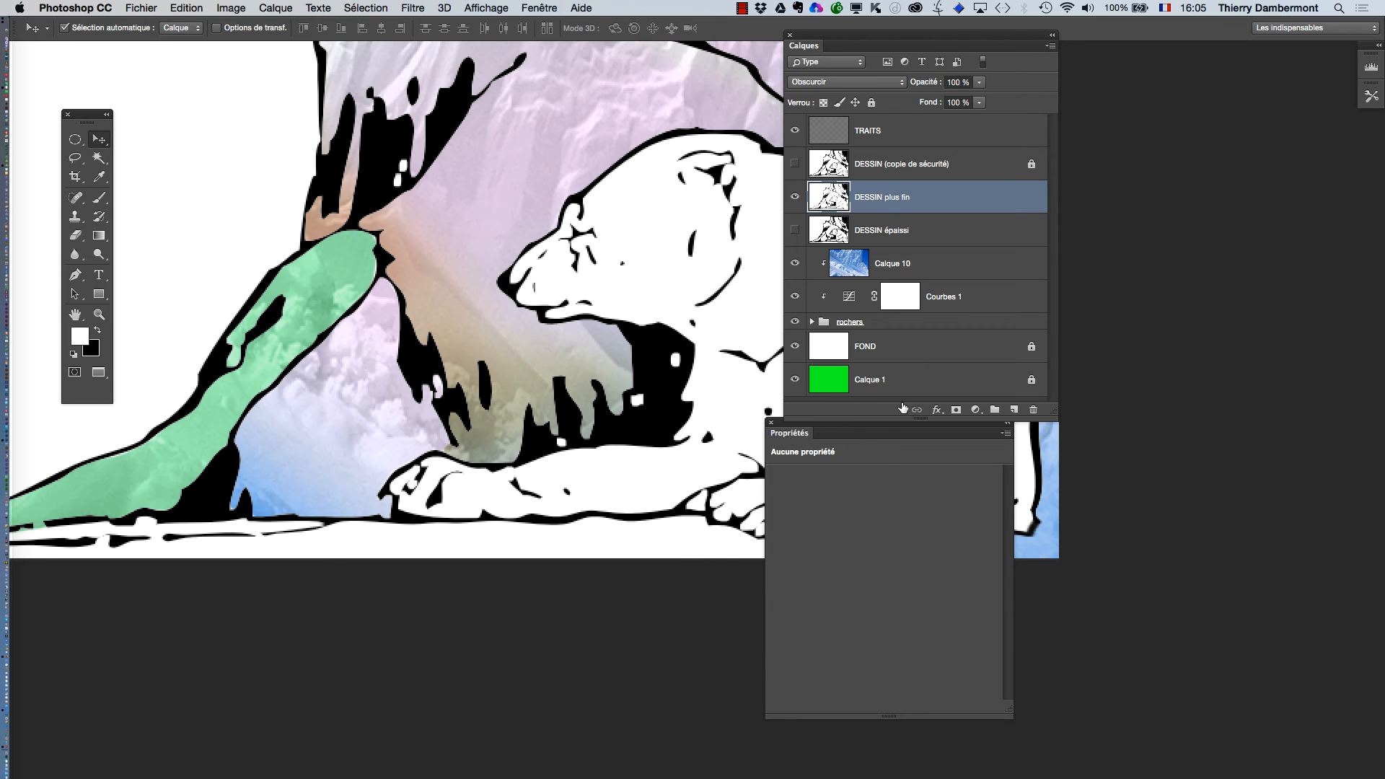
Move the Calques and Propriétés panels off the image so the bear's body and hind paws are uncovered.
drag(895, 40, 1095, 96)
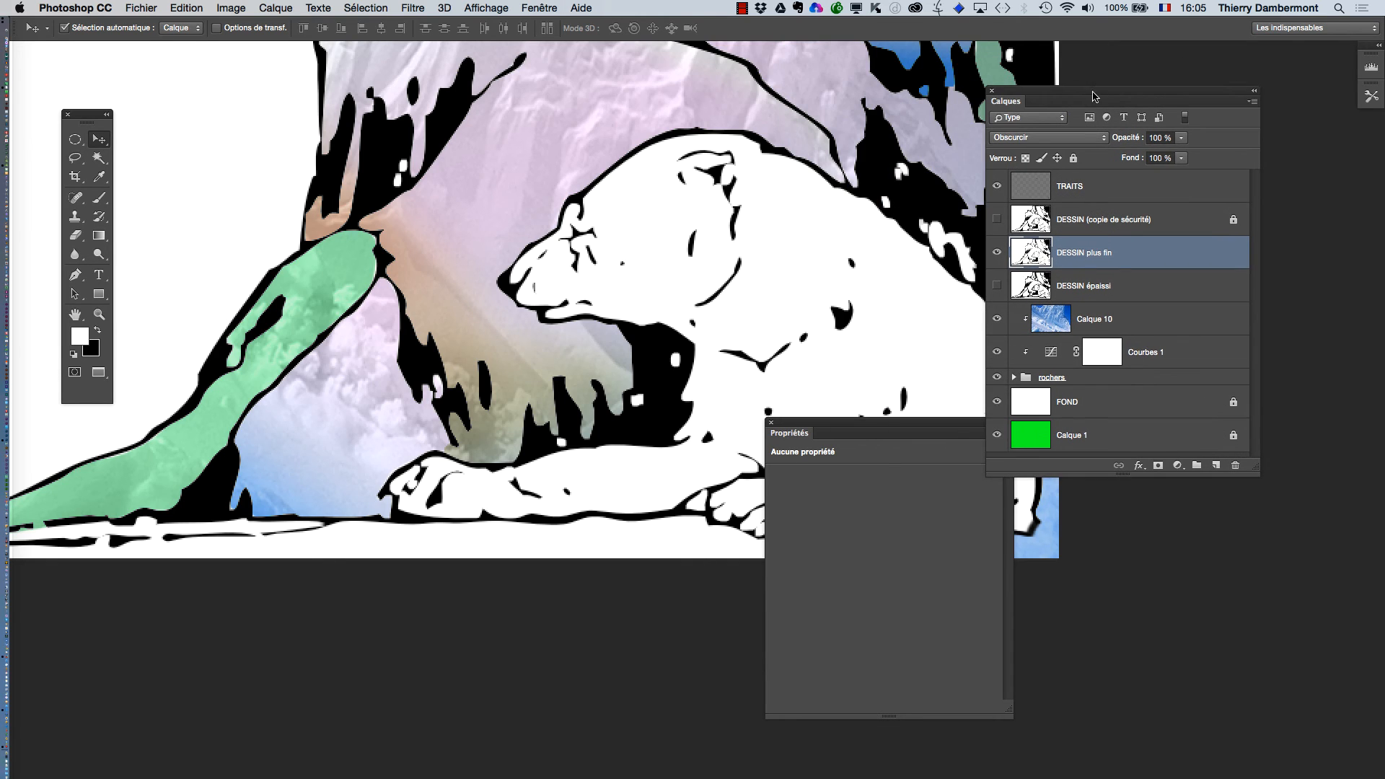
drag(903, 442, 516, 582)
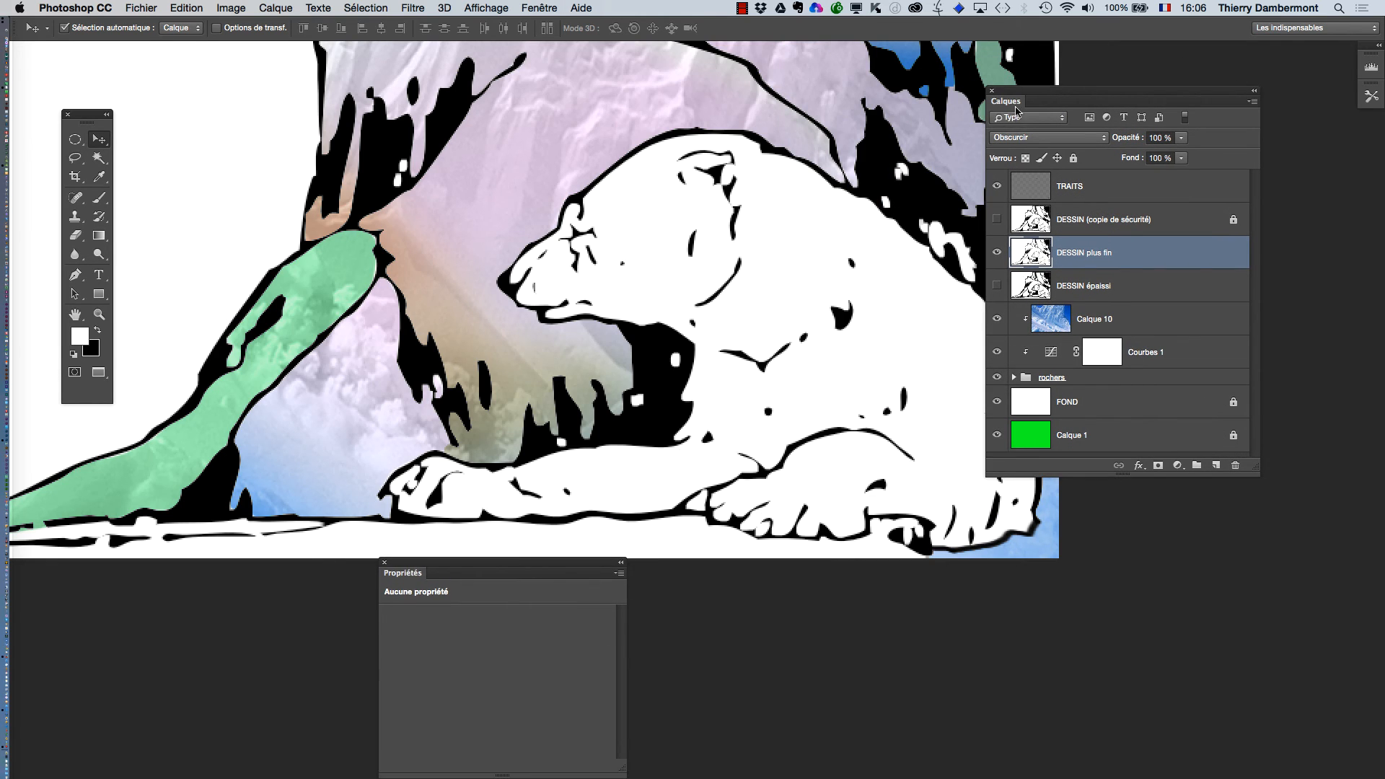
drag(1015, 94, 1110, 332)
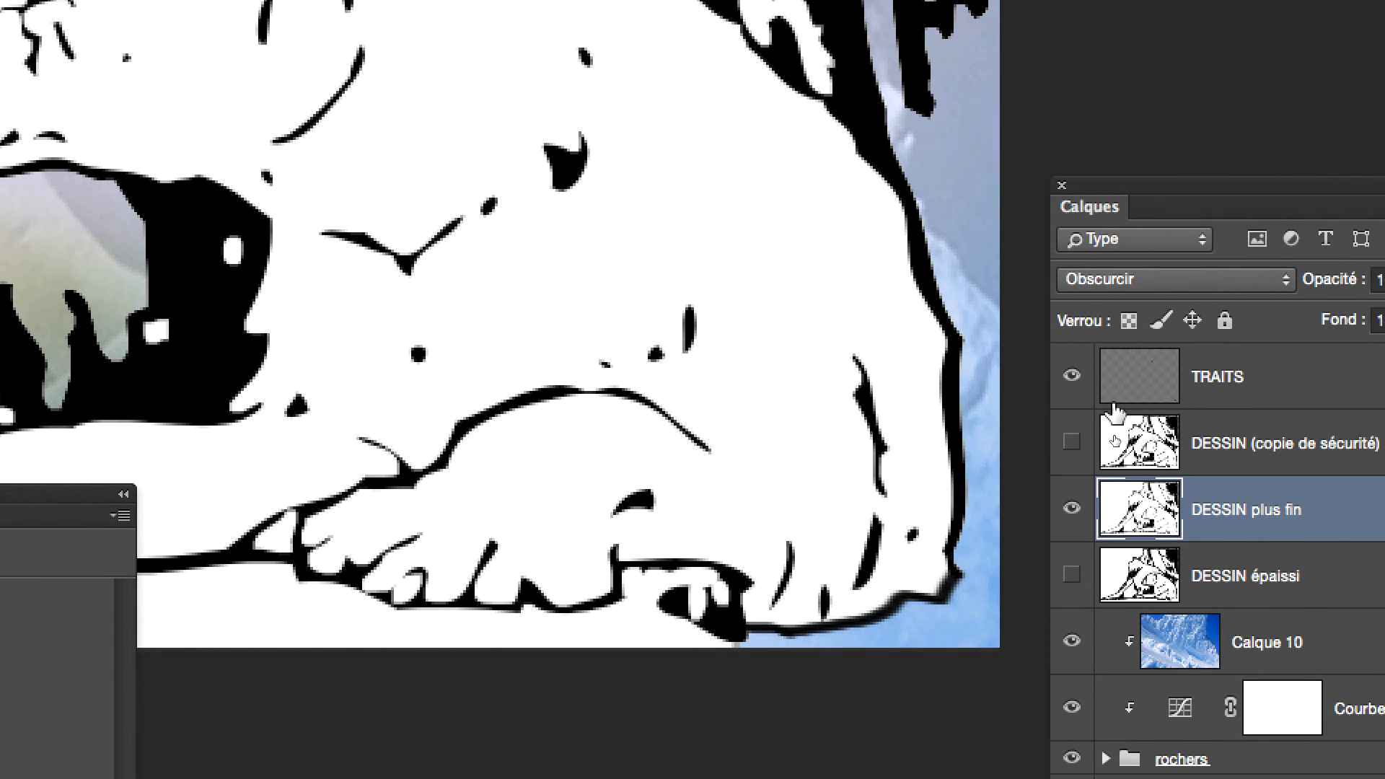
Hide the TRAITS layer after comparing the outline under the bear's rump with it on and off.
click(1098, 397)
click(1097, 397)
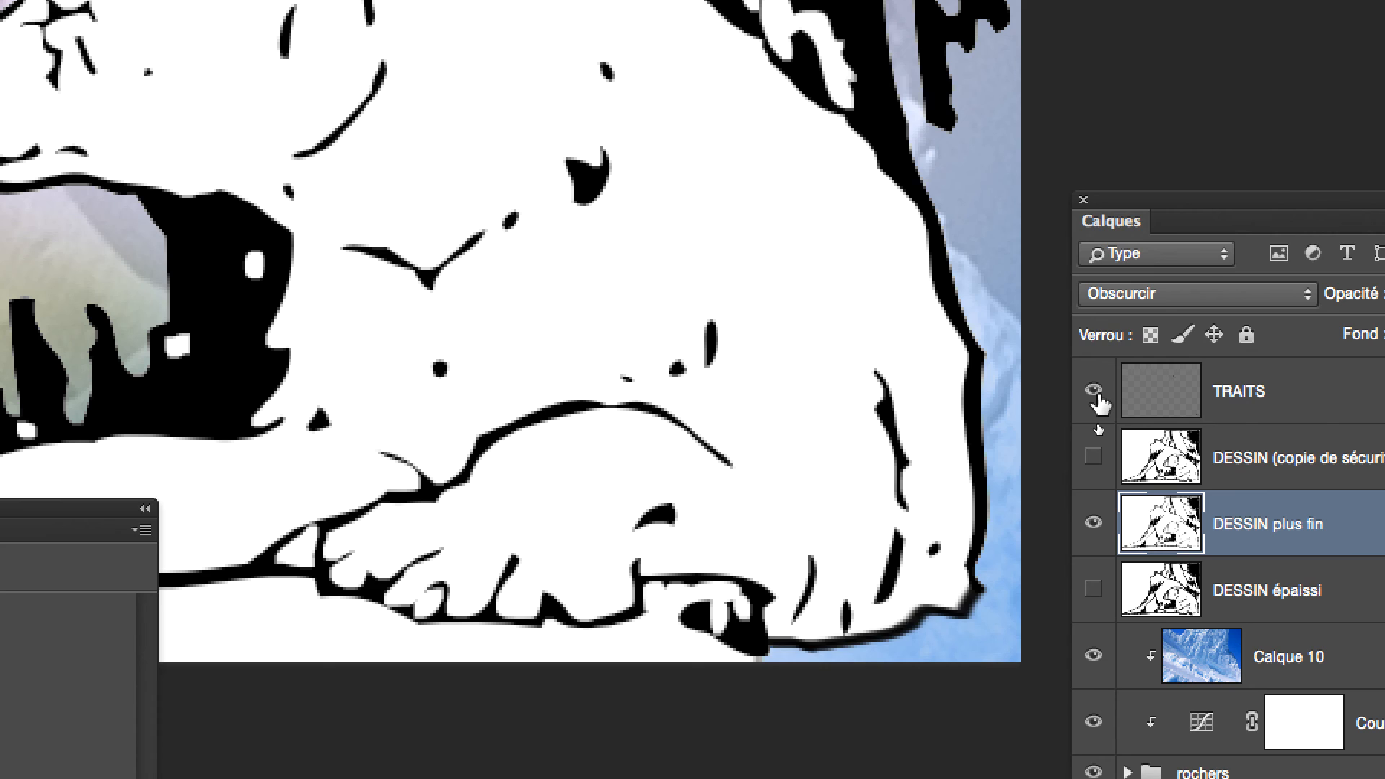
click(1097, 397)
click(1097, 393)
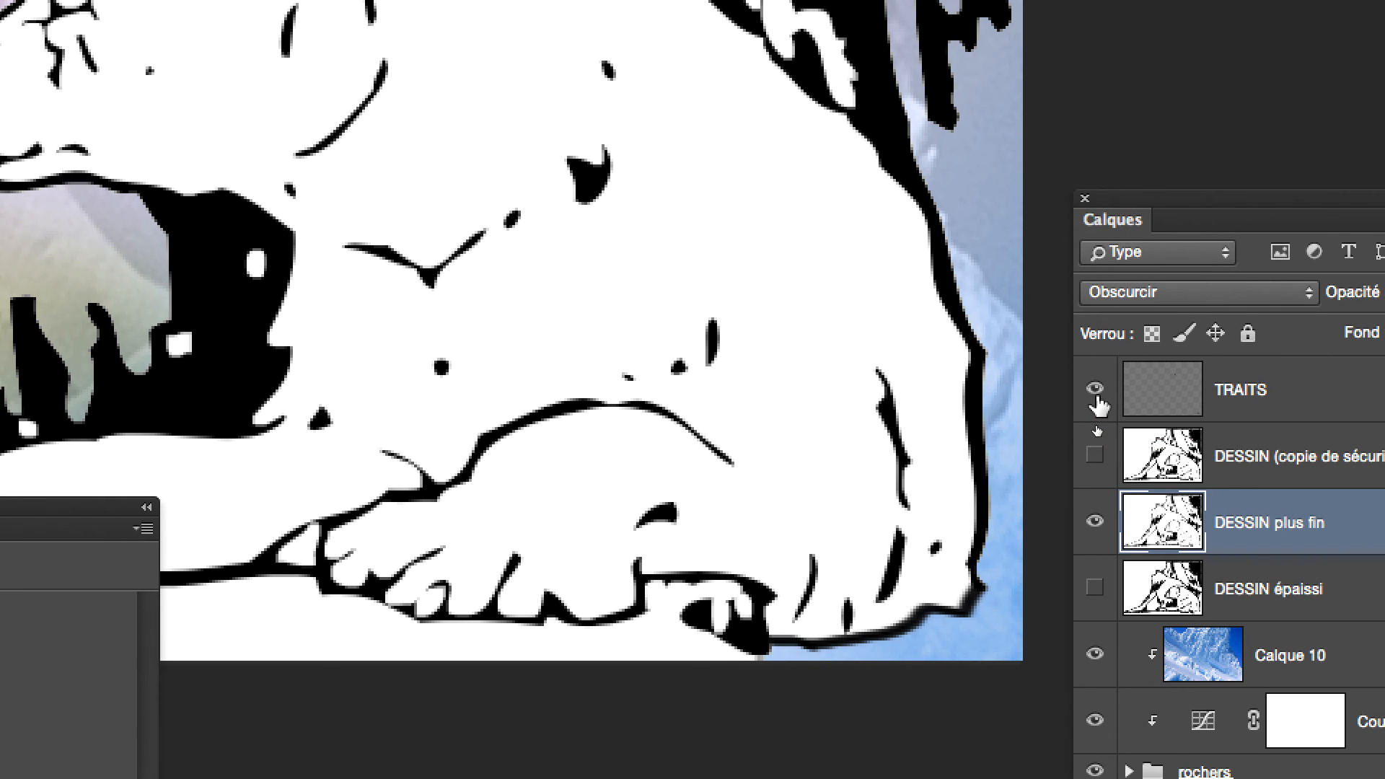
click(1096, 394)
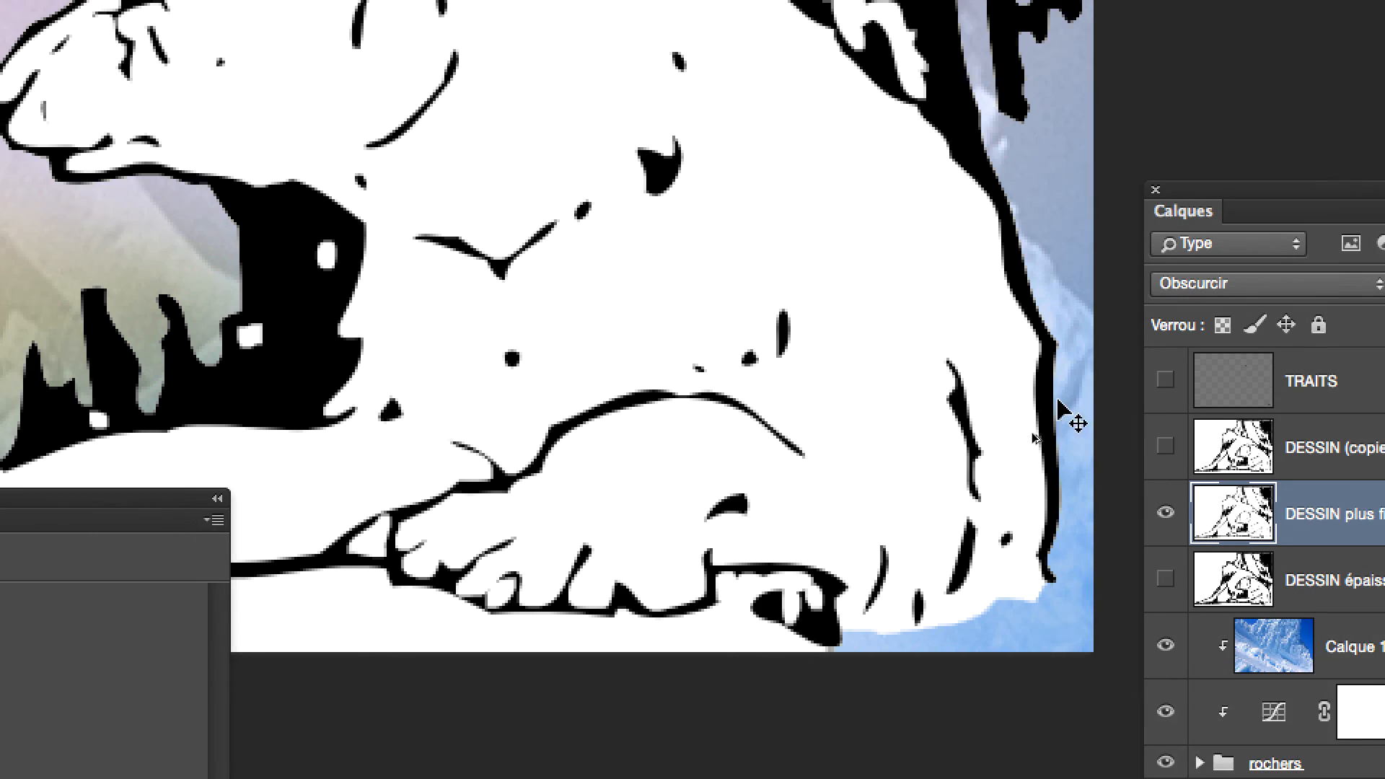
alt+click(951, 414)
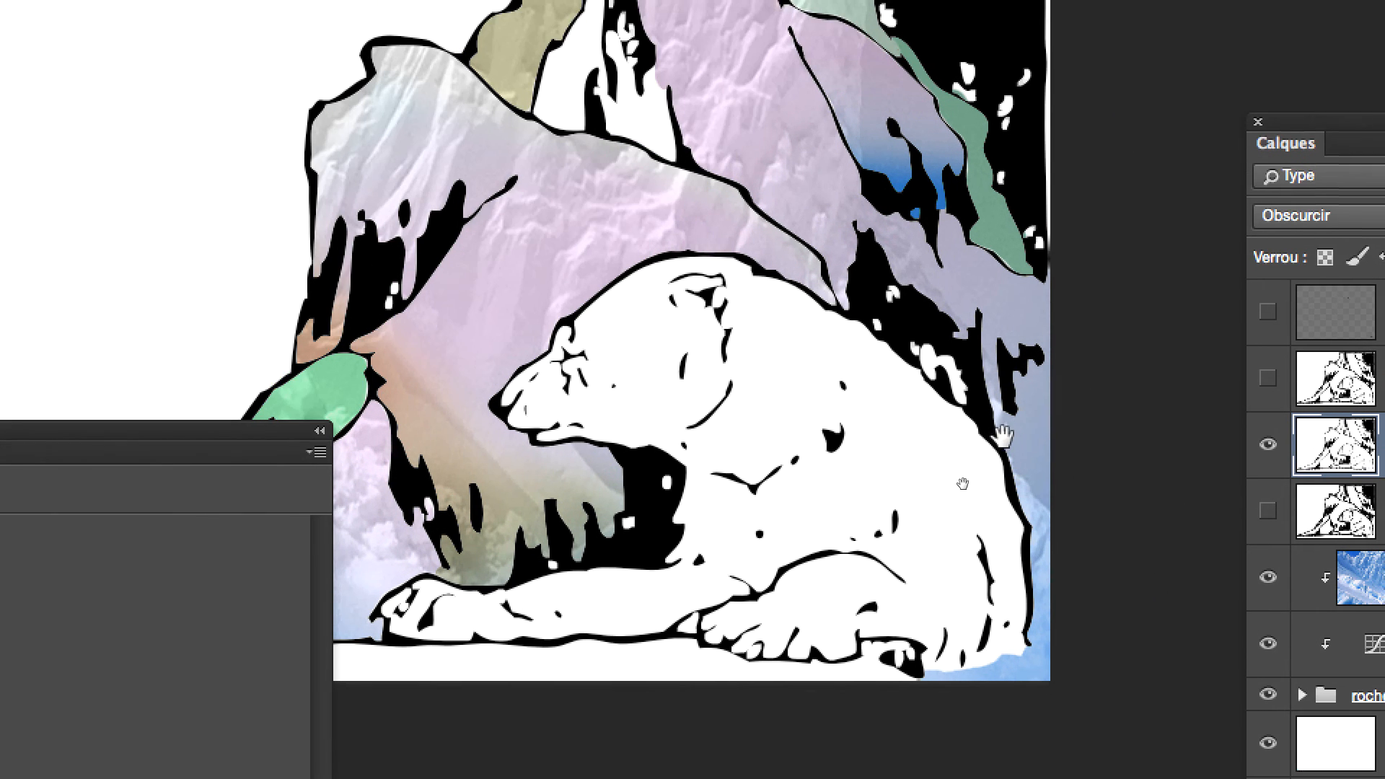
drag(979, 462, 1044, 324)
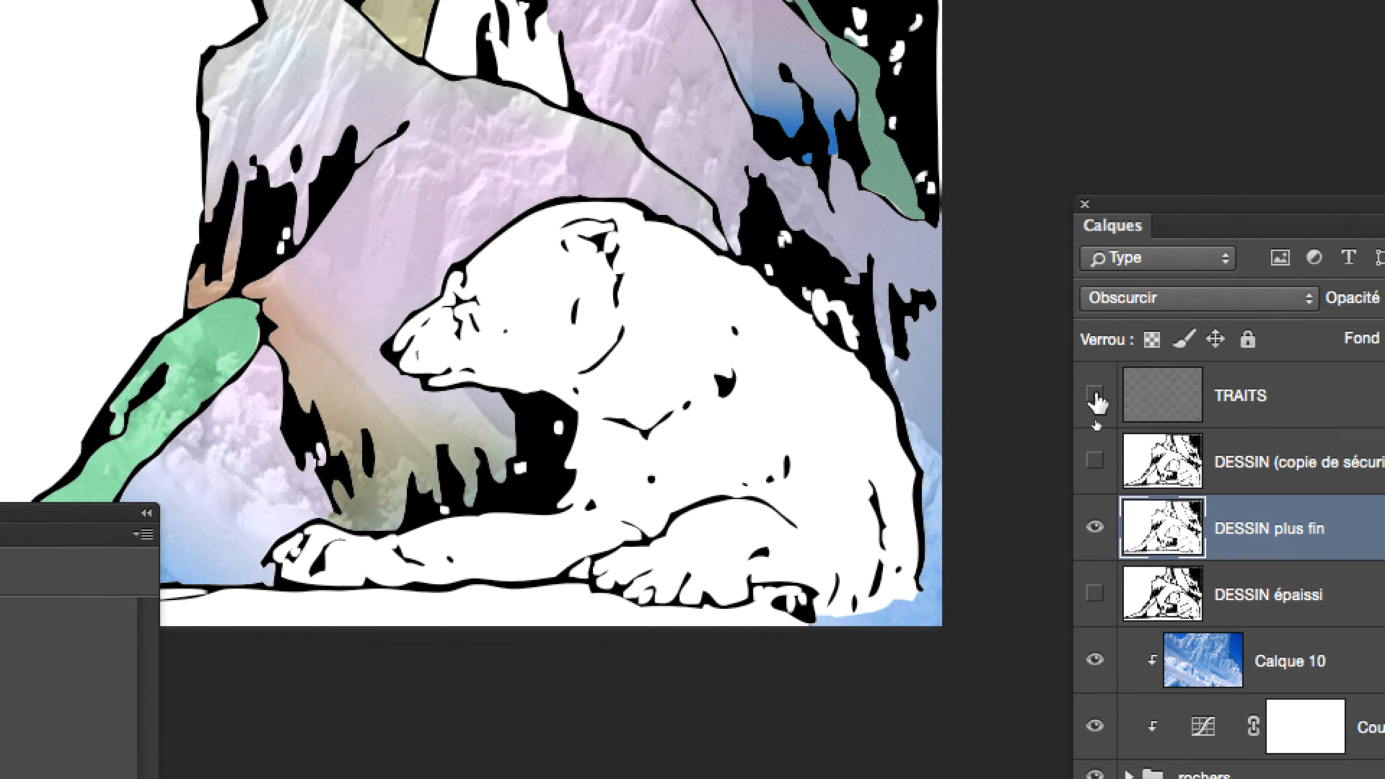
click(1126, 390)
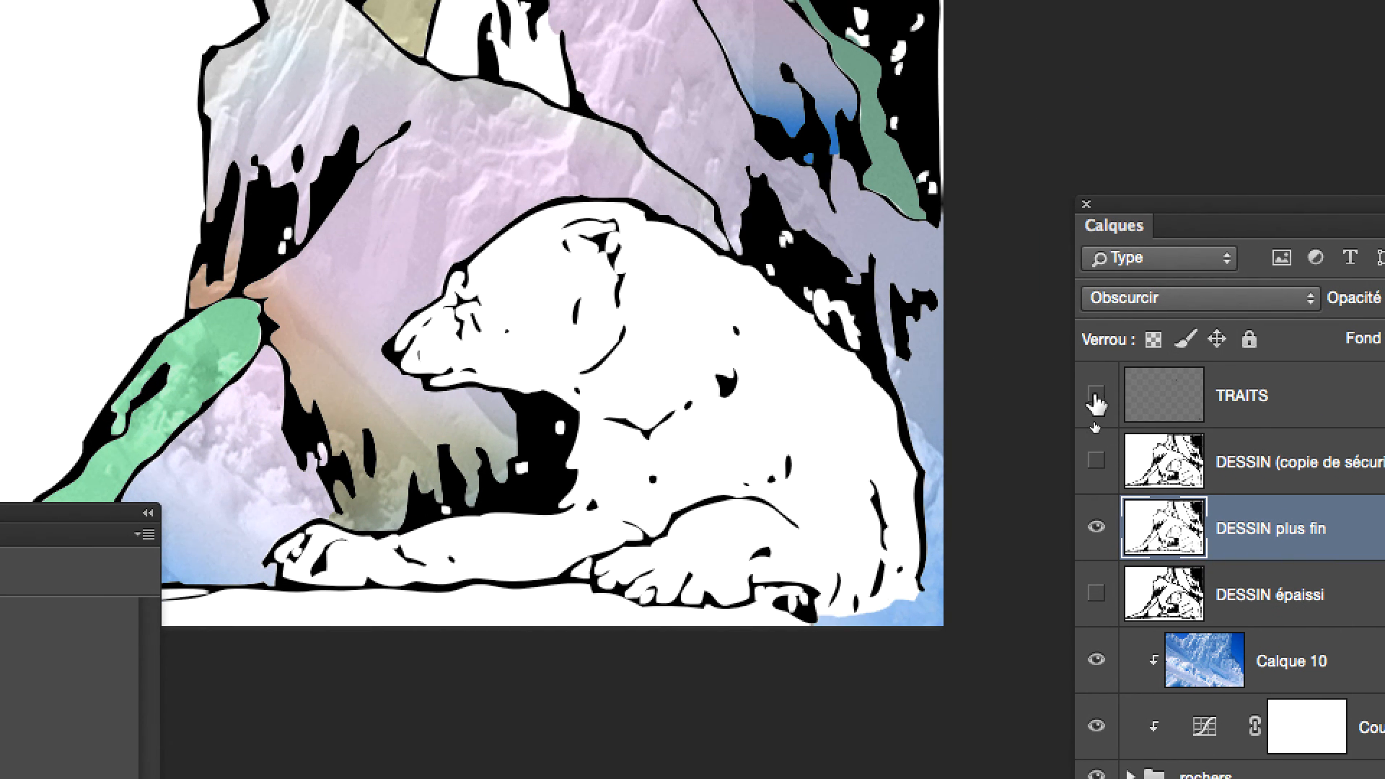
click(1097, 398)
click(1096, 399)
alt+click(950, 448)
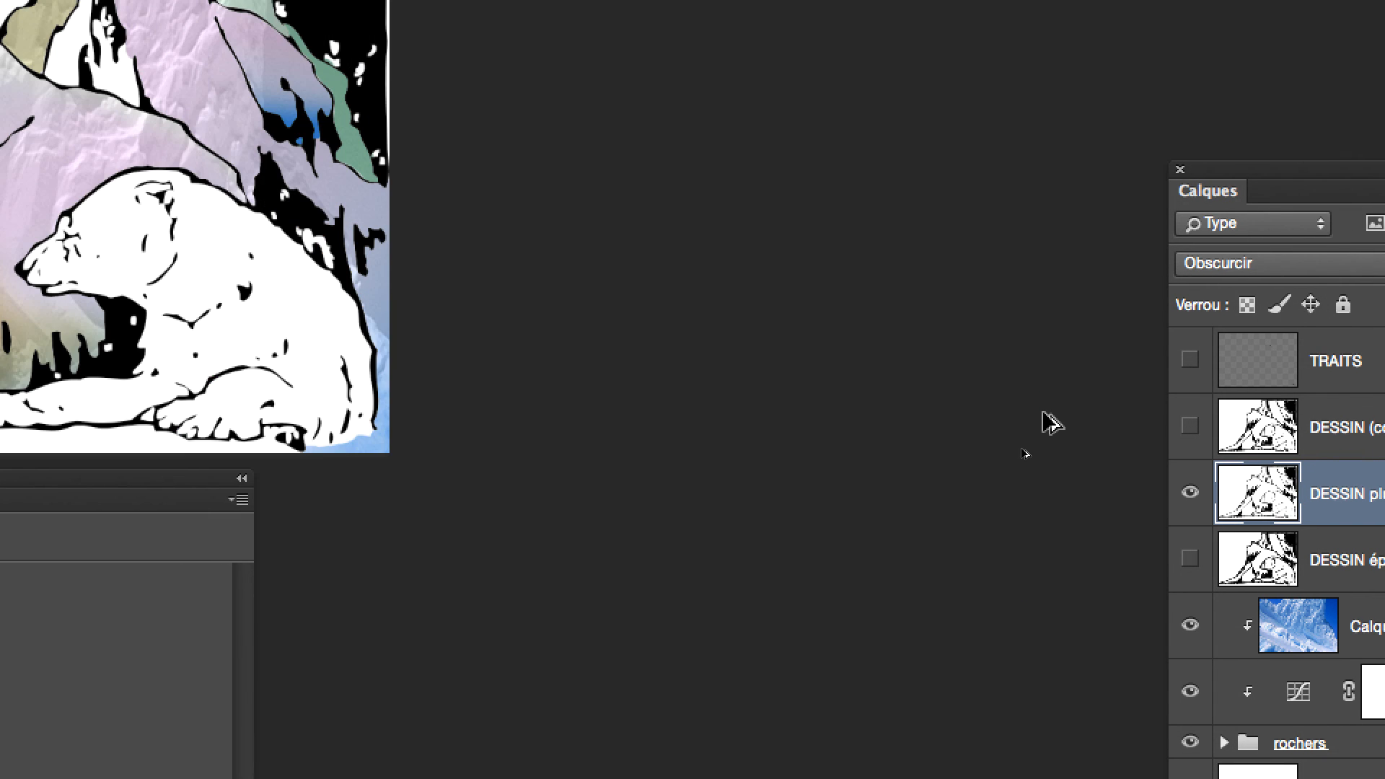
scroll(685, 489, up, 5)
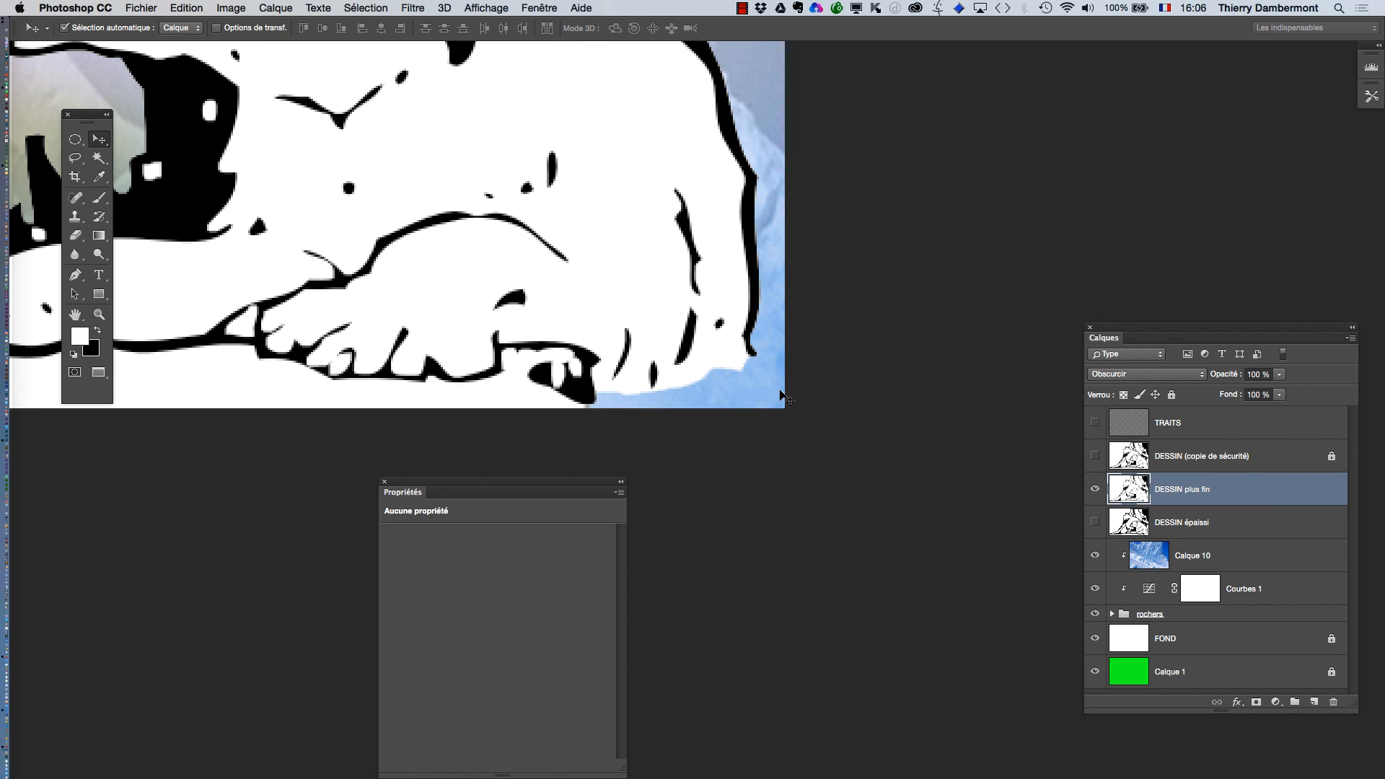
Bring the whole drawing into view between the panels, with Calques beside it and Propriétés below it.
drag(1109, 332, 1048, 214)
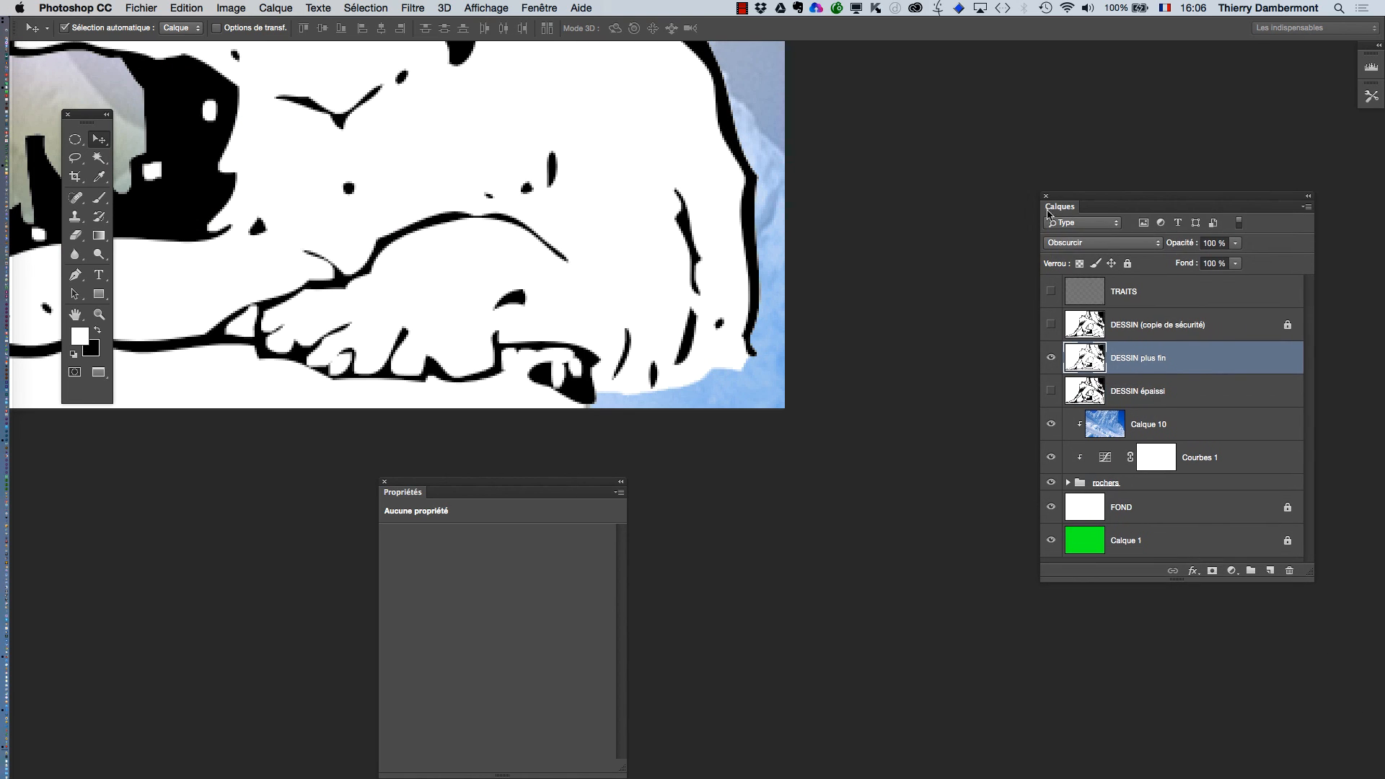
scroll(739, 368, down, 3)
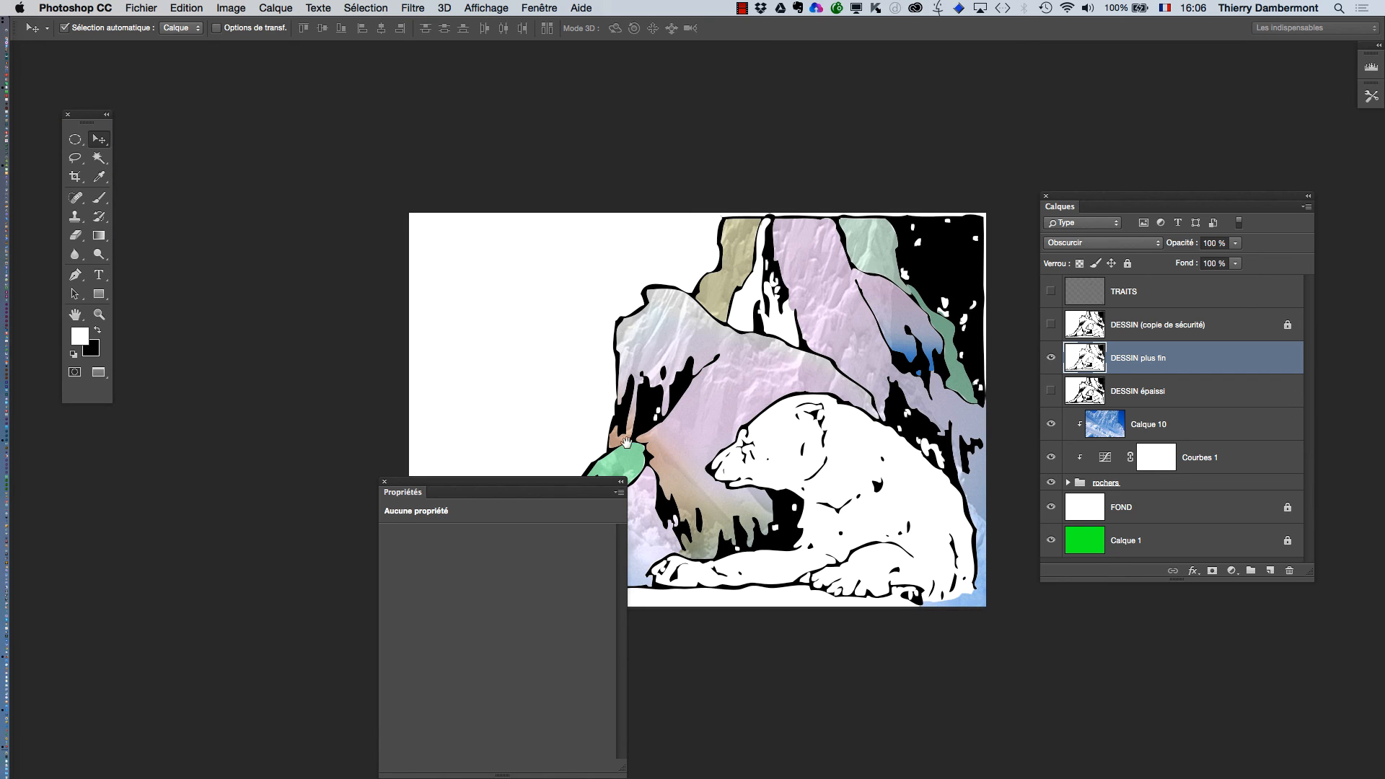
drag(542, 486, 282, 555)
drag(619, 482, 491, 370)
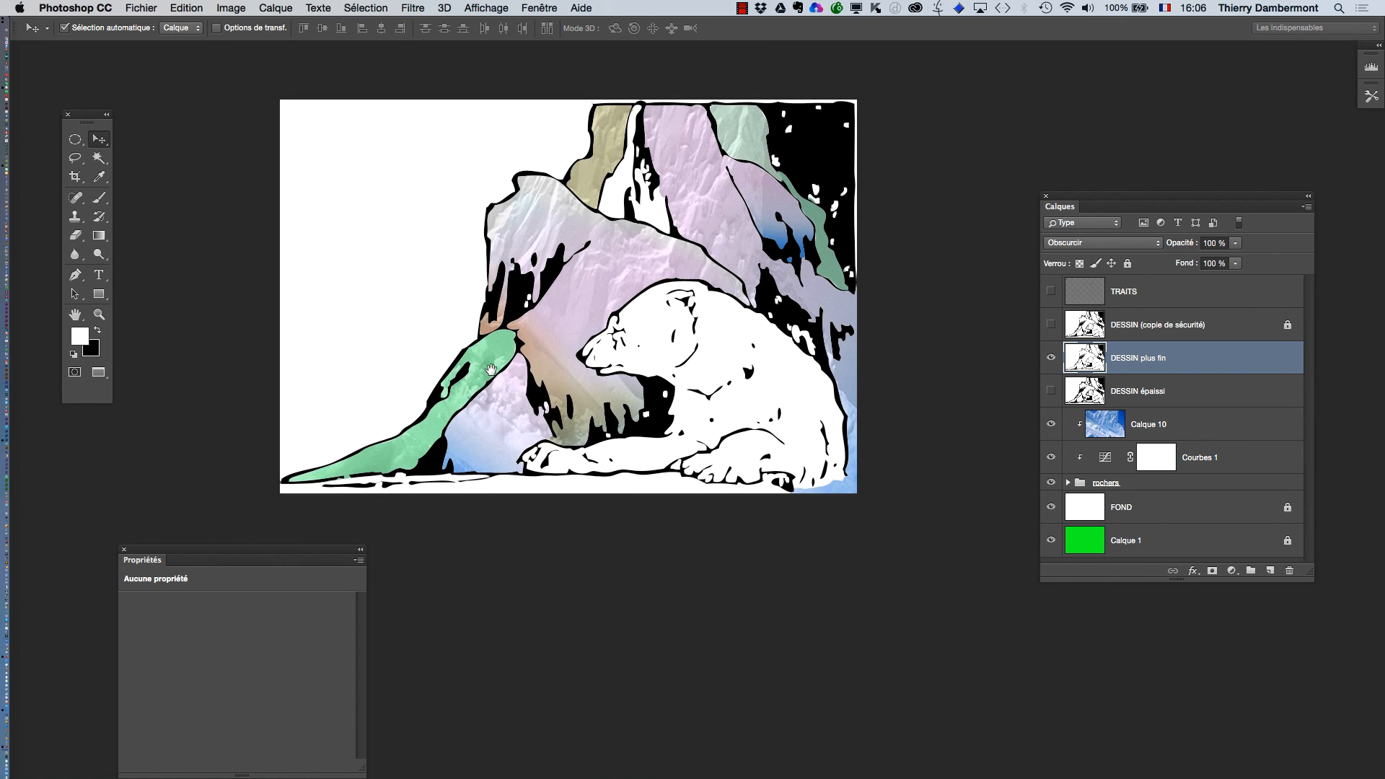